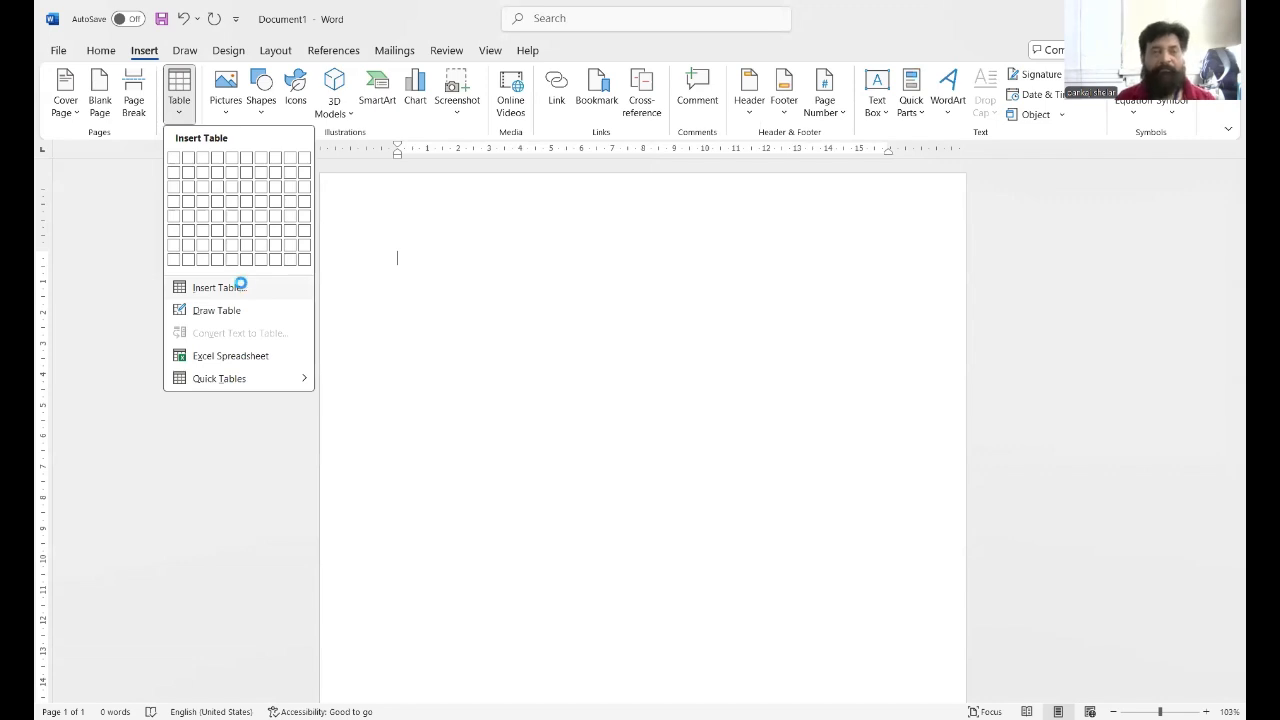
Step: Insert a table with 5 columns and 10 rows, keeping the fixed column width on Auto
left_click(218, 288)
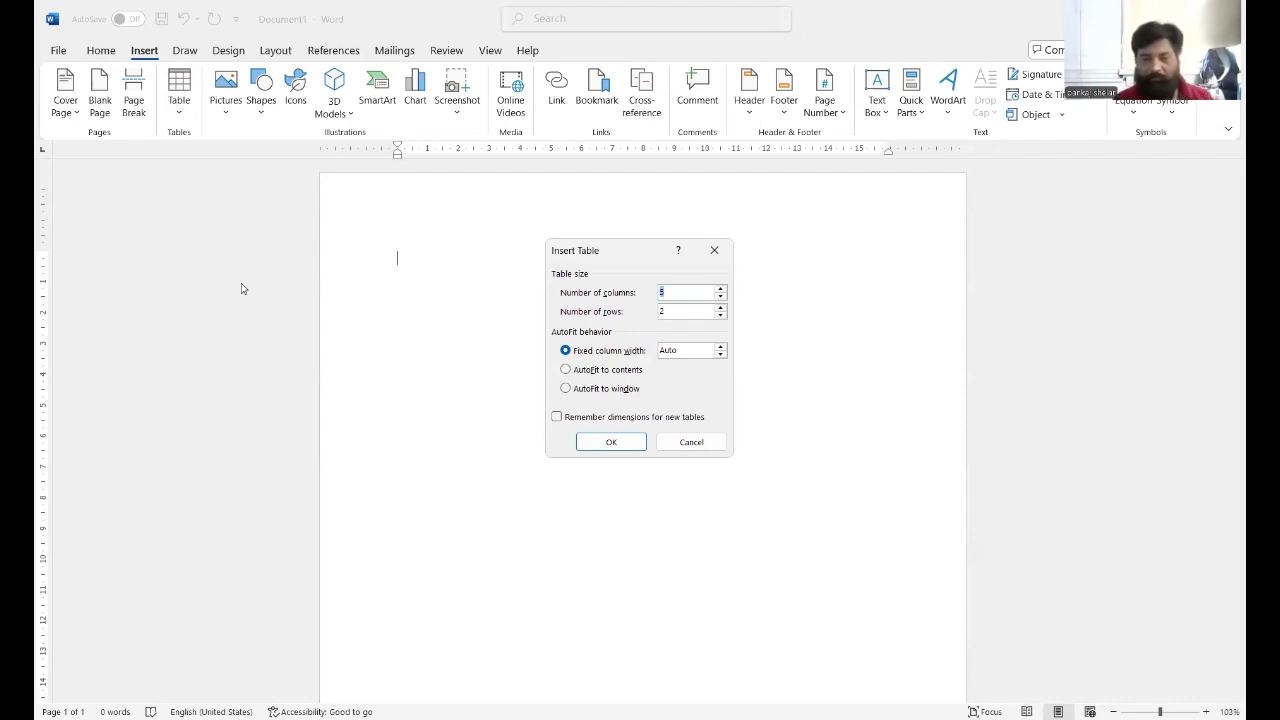
left_click(692, 293)
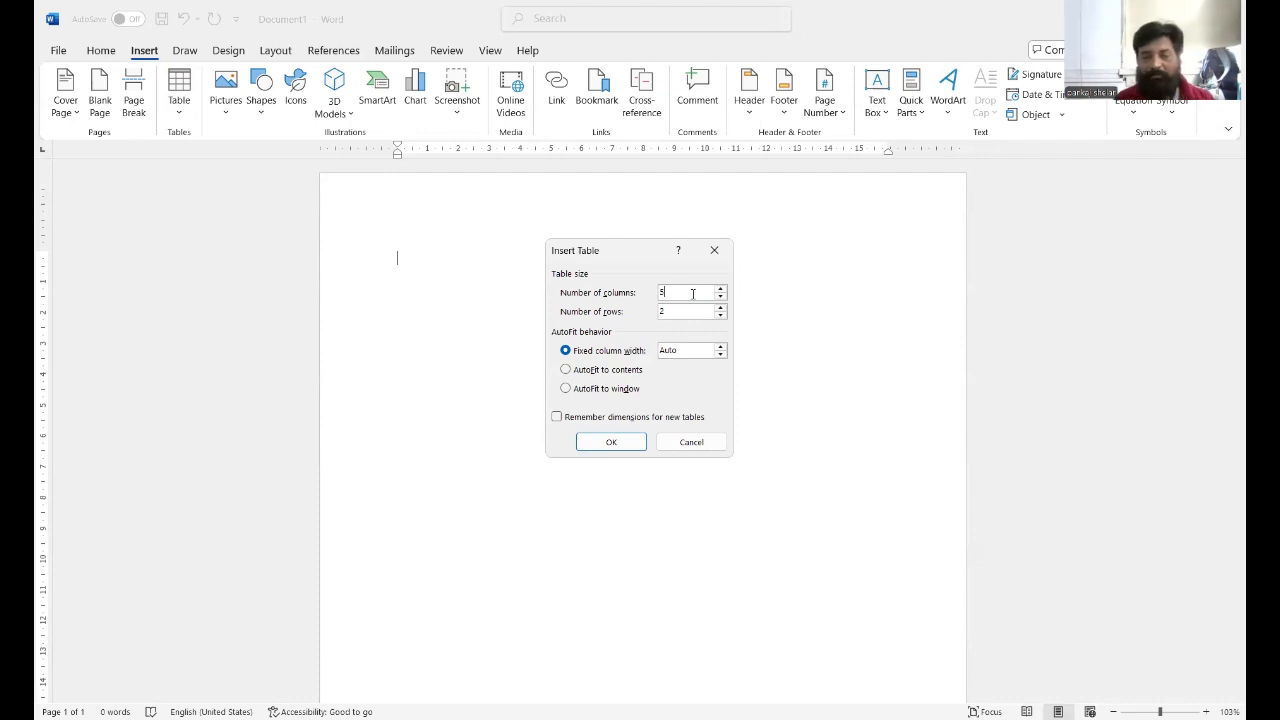
double_click(676, 311)
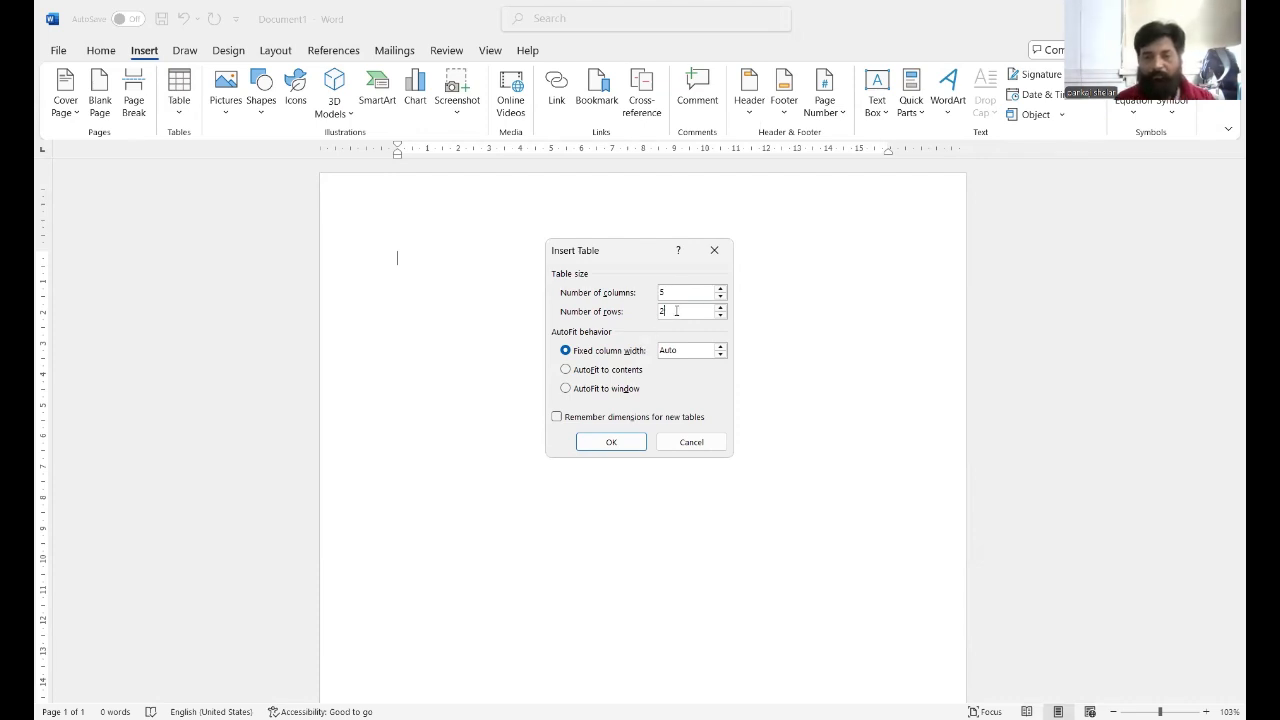
key("BackSpace")
type("1")
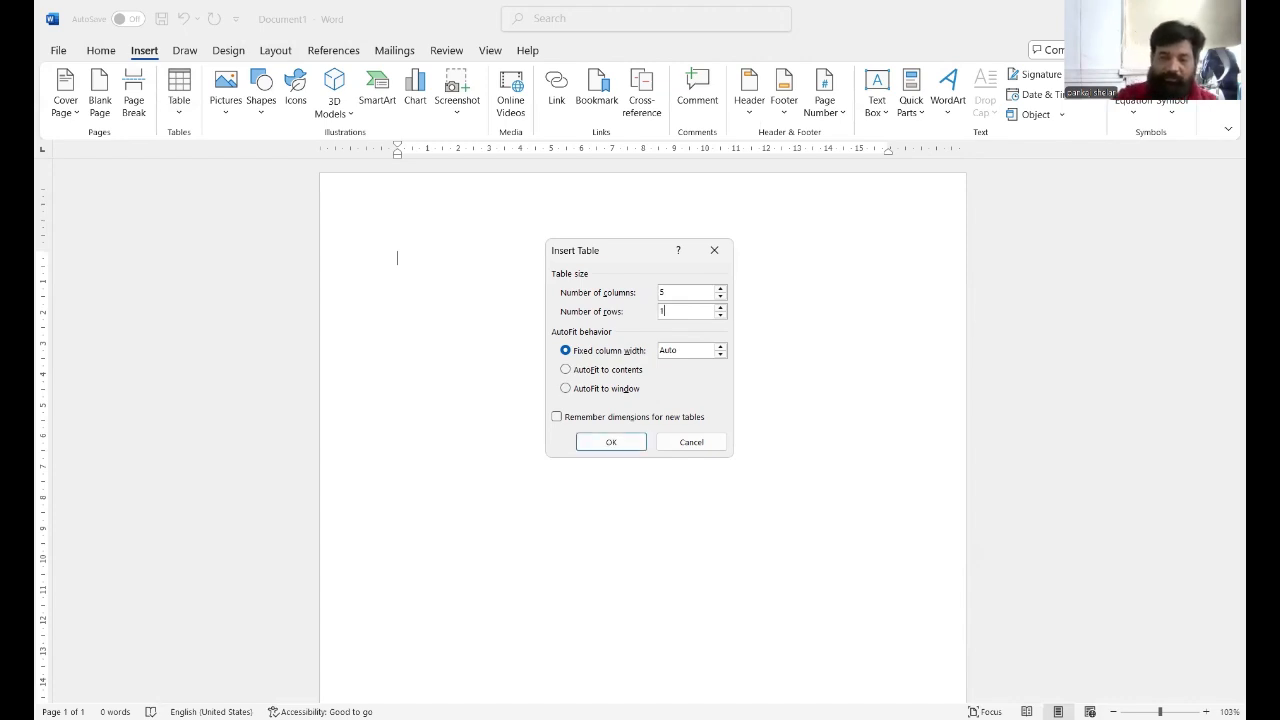
type("0")
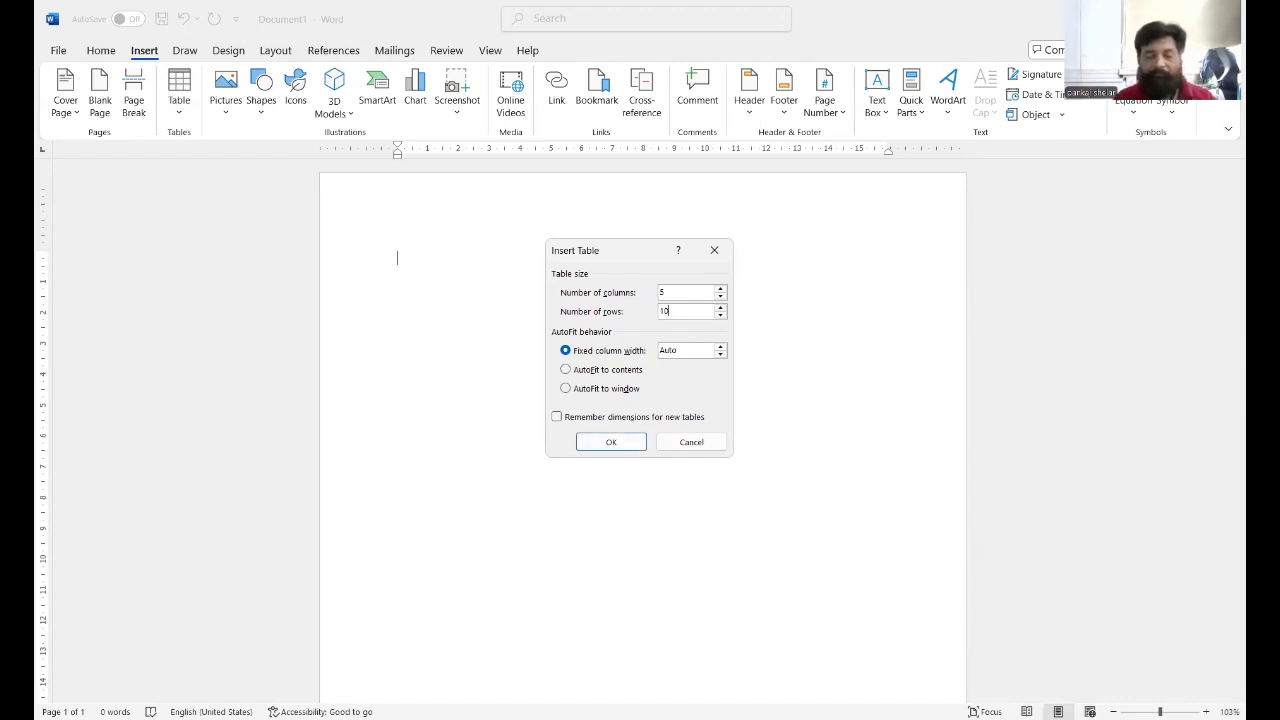
left_click(615, 440)
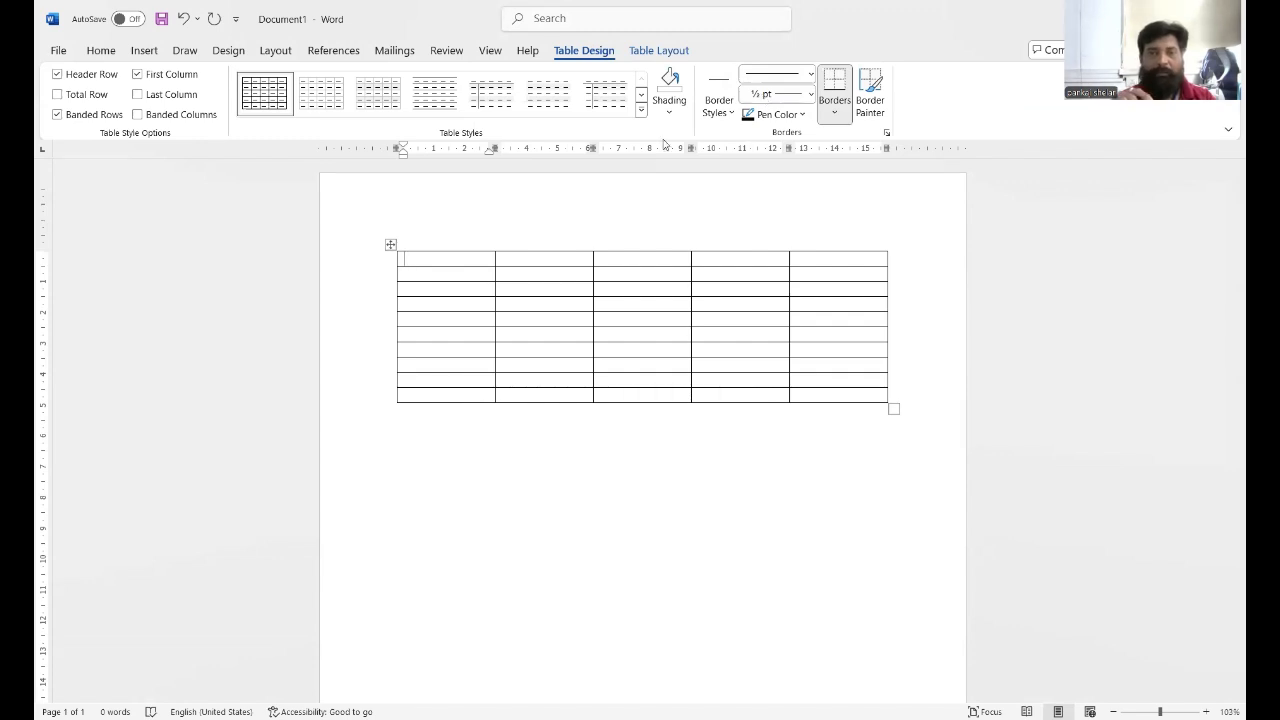
left_click(569, 18)
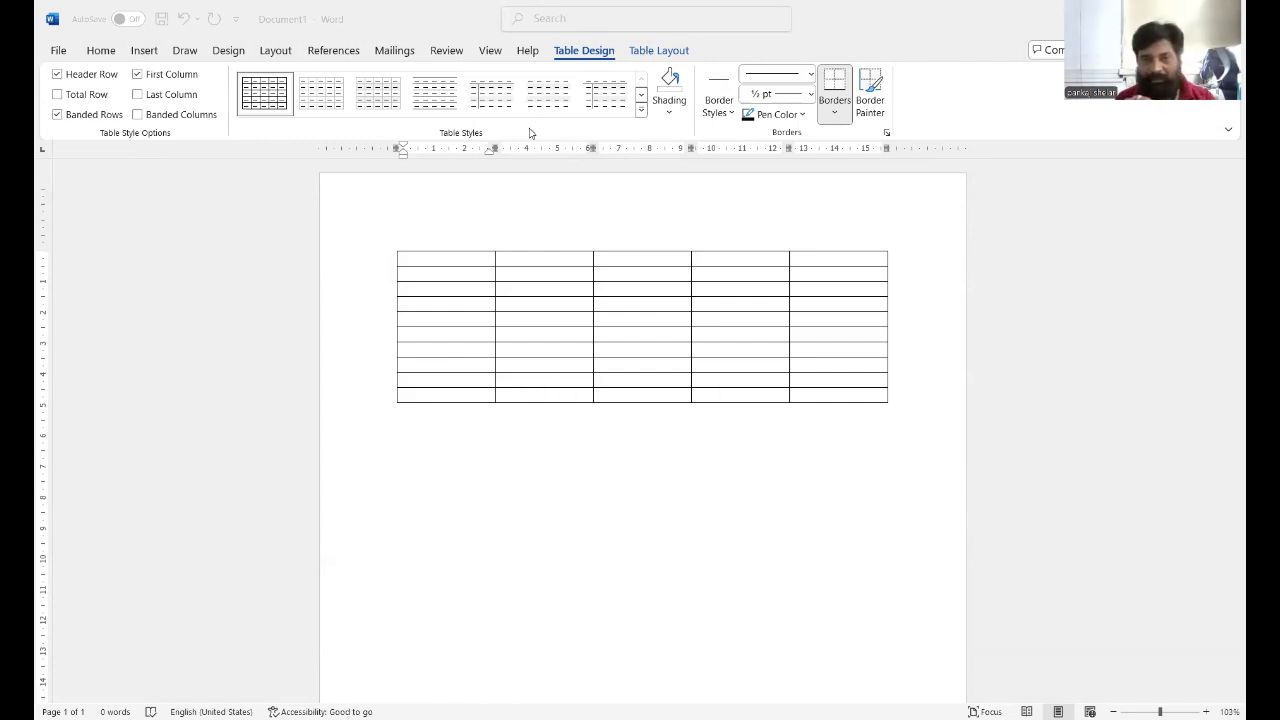
left_click(467, 276)
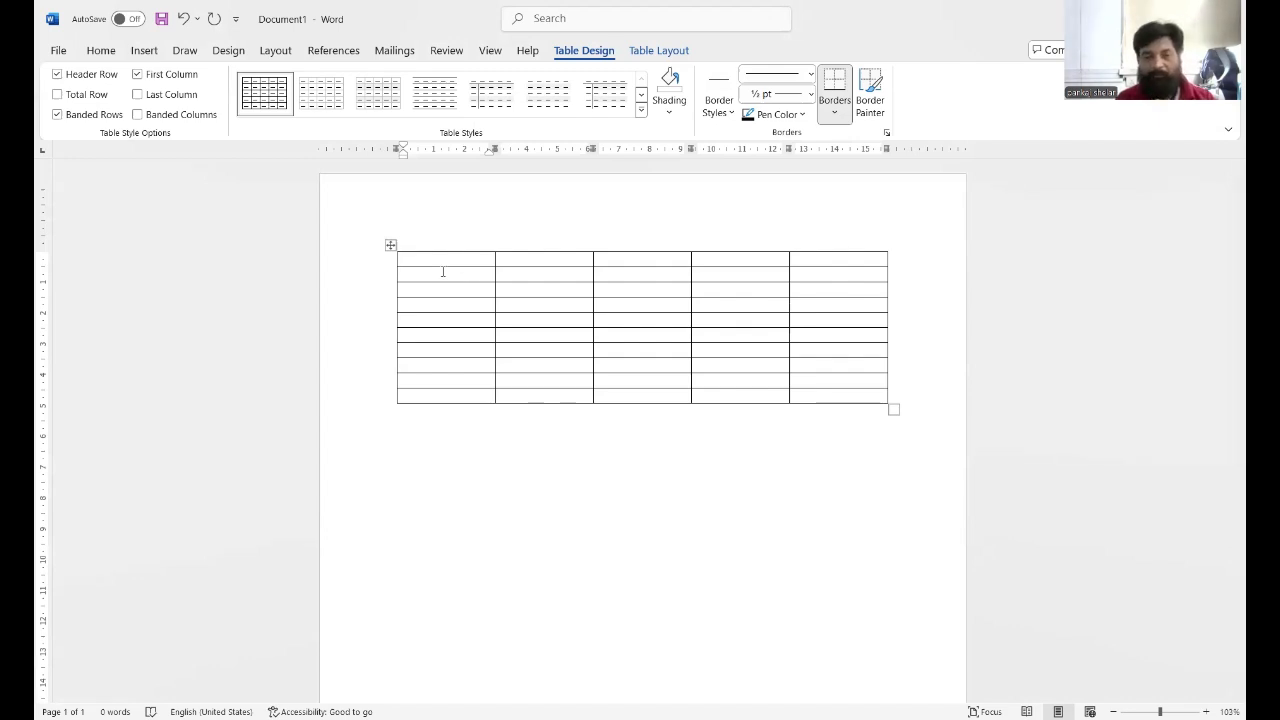
left_click(415, 424)
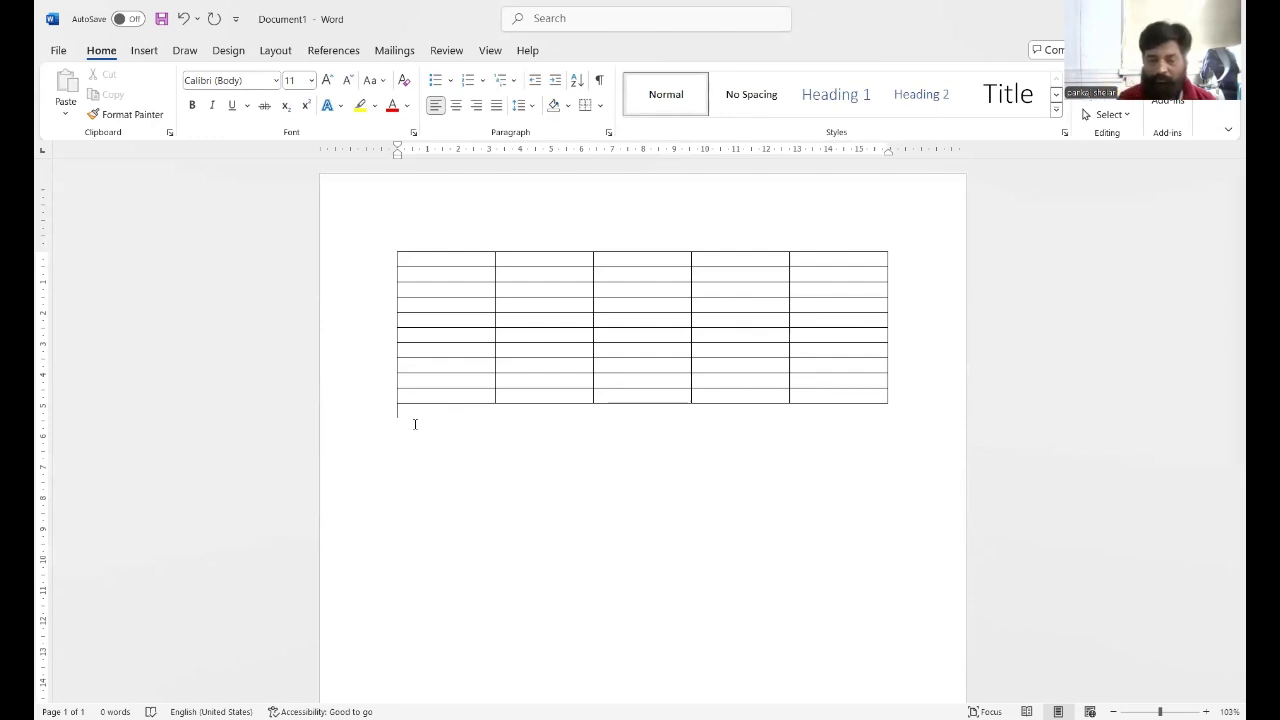
left_click(430, 262)
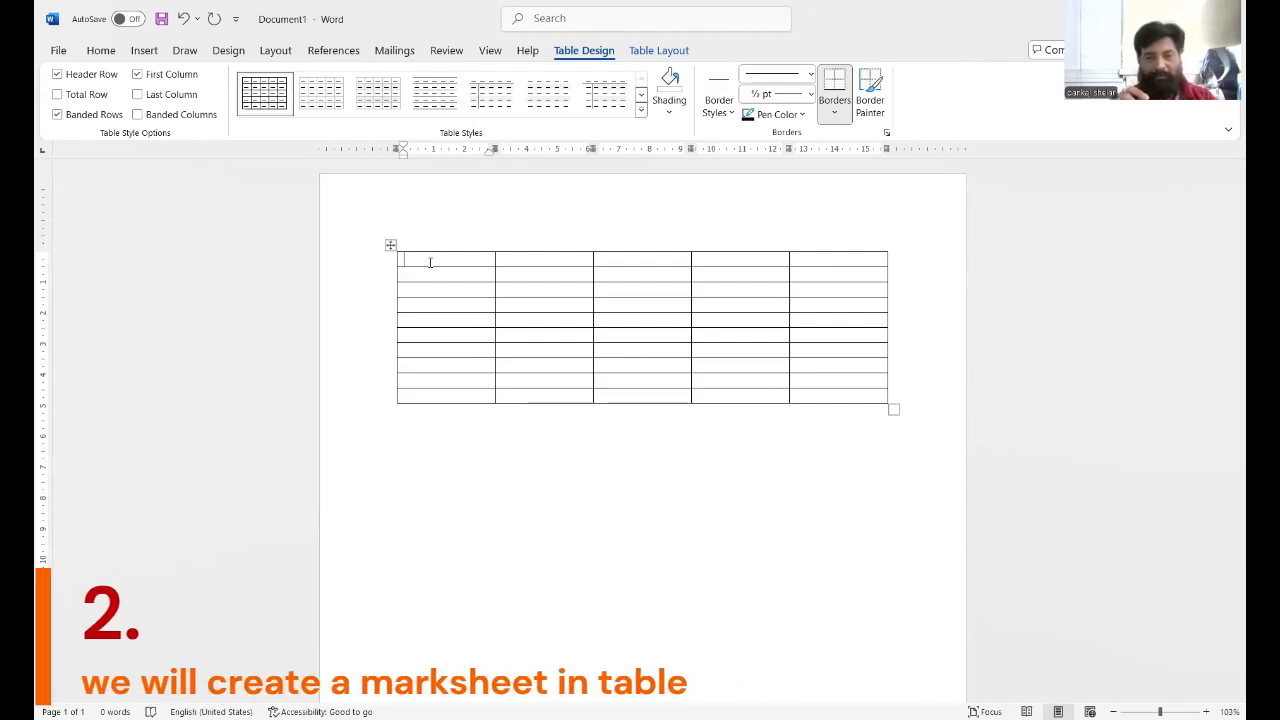
Step: Enter the headings Sr no and Name in the first two cells of the table's second row
left_click(418, 276)
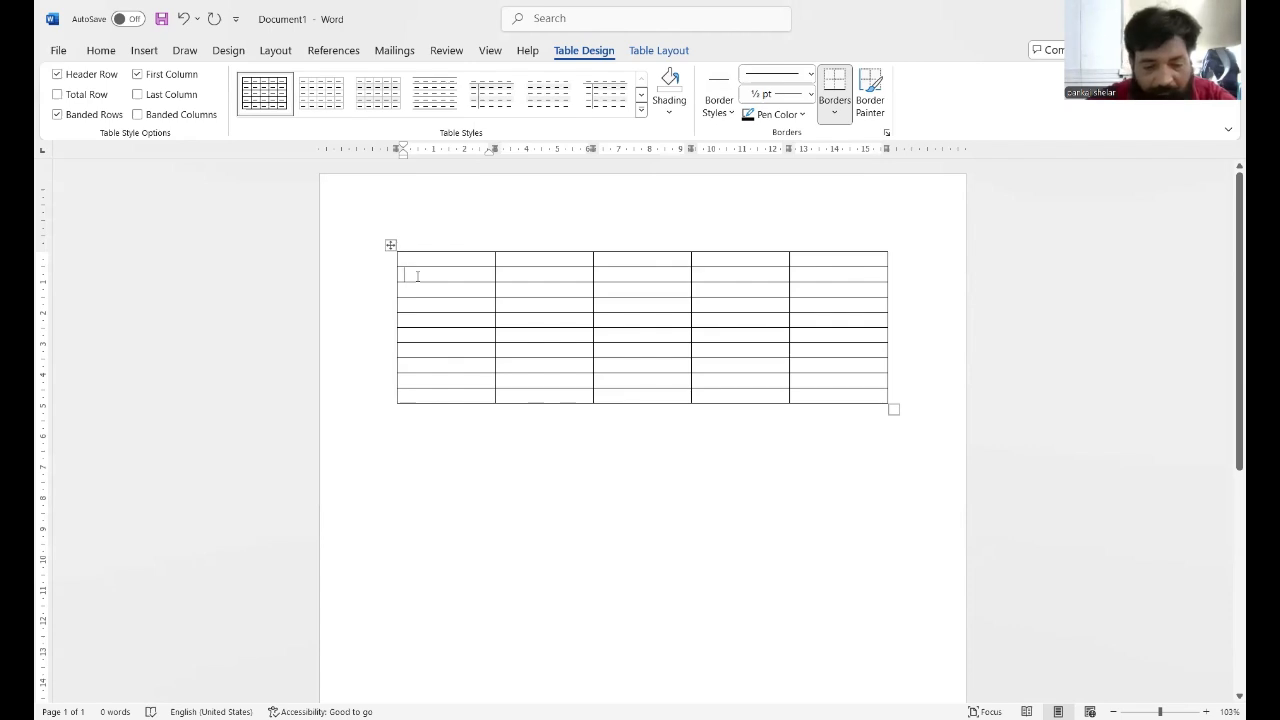
type("sr")
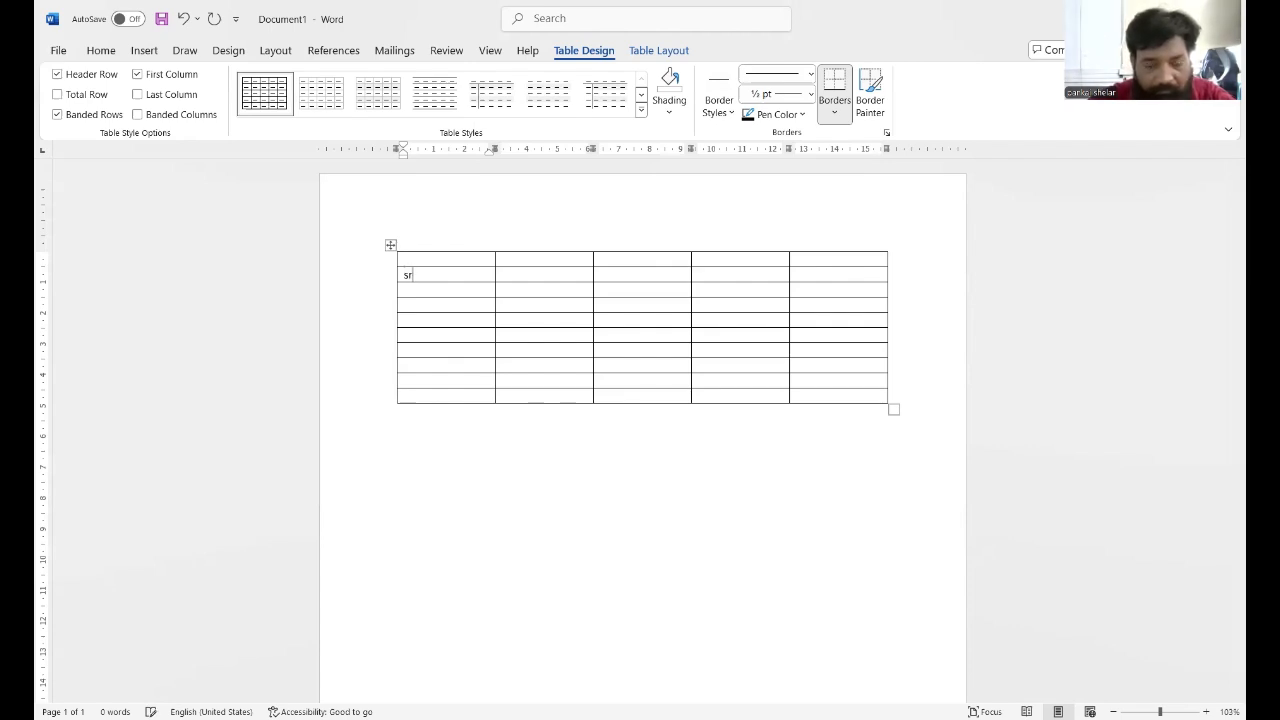
type(" no")
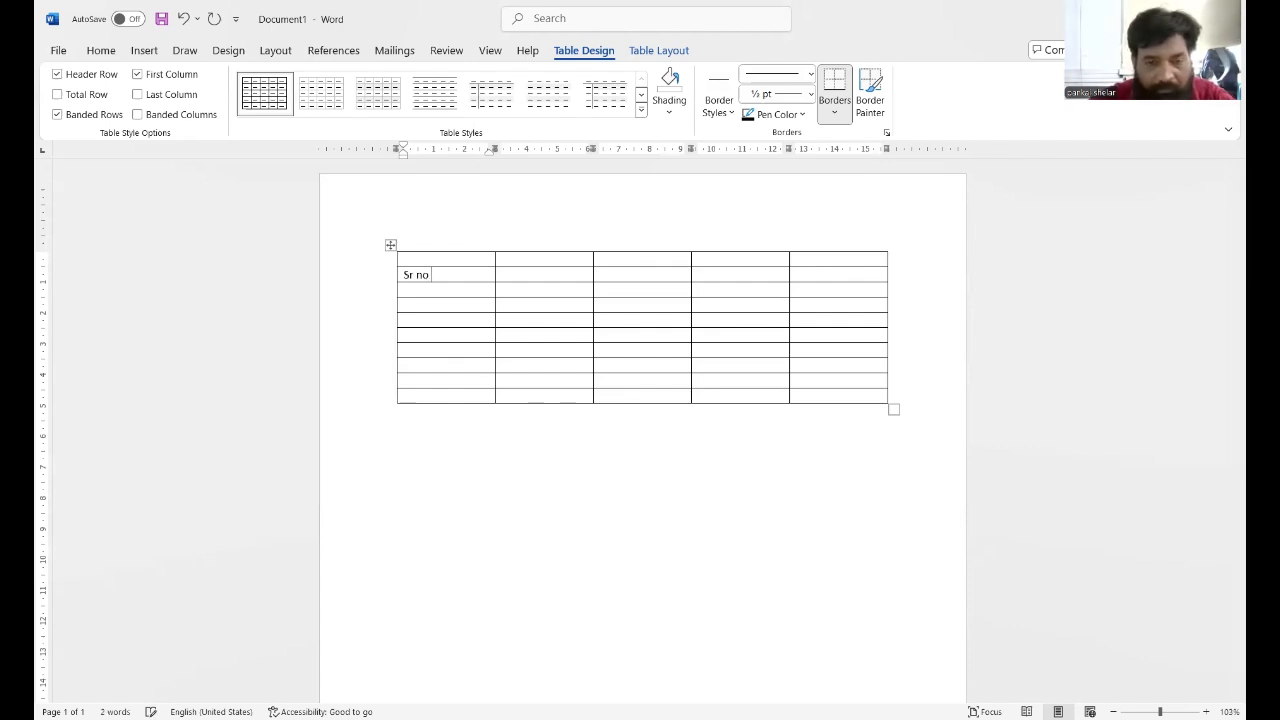
key("Tab")
type("name")
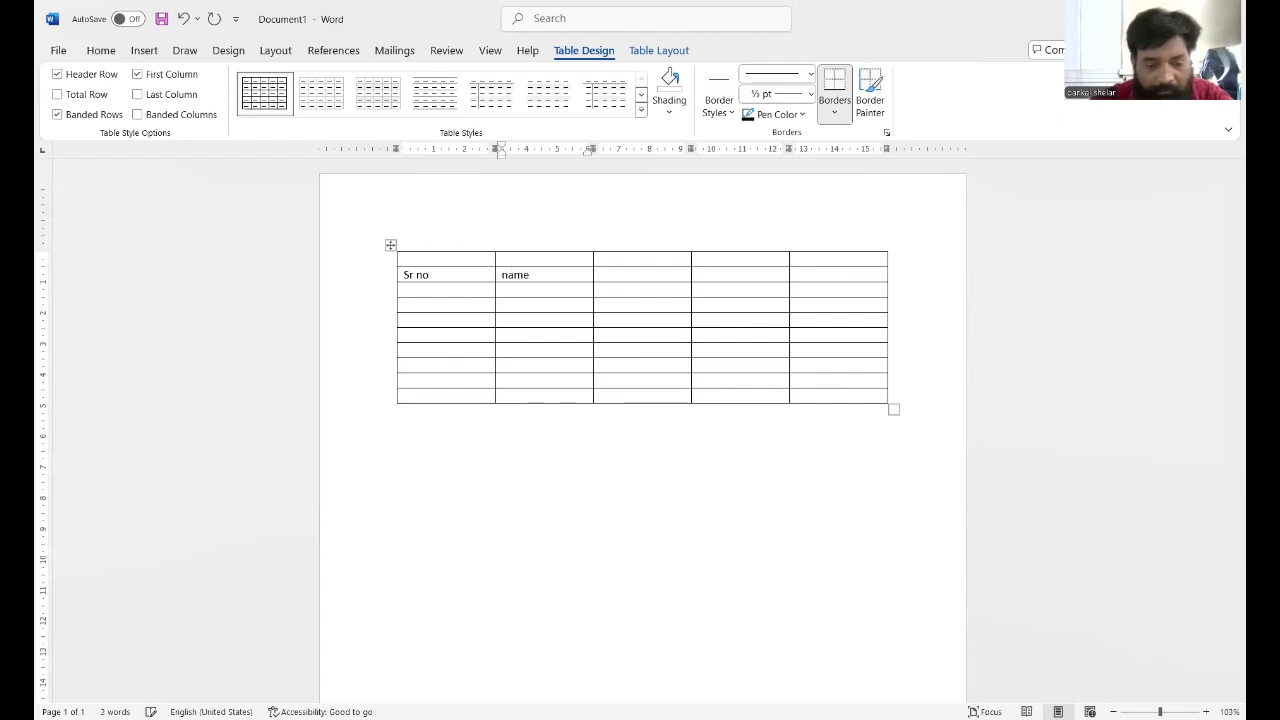
Step: Enter the headings Sub1, Sub2 and Sub3 in the remaining three cells of the second row
key("Tab")
type("sub1")
key("Tab")
type("sub2")
key("Tab")
type("sub4")
key("BackSpace")
type("3")
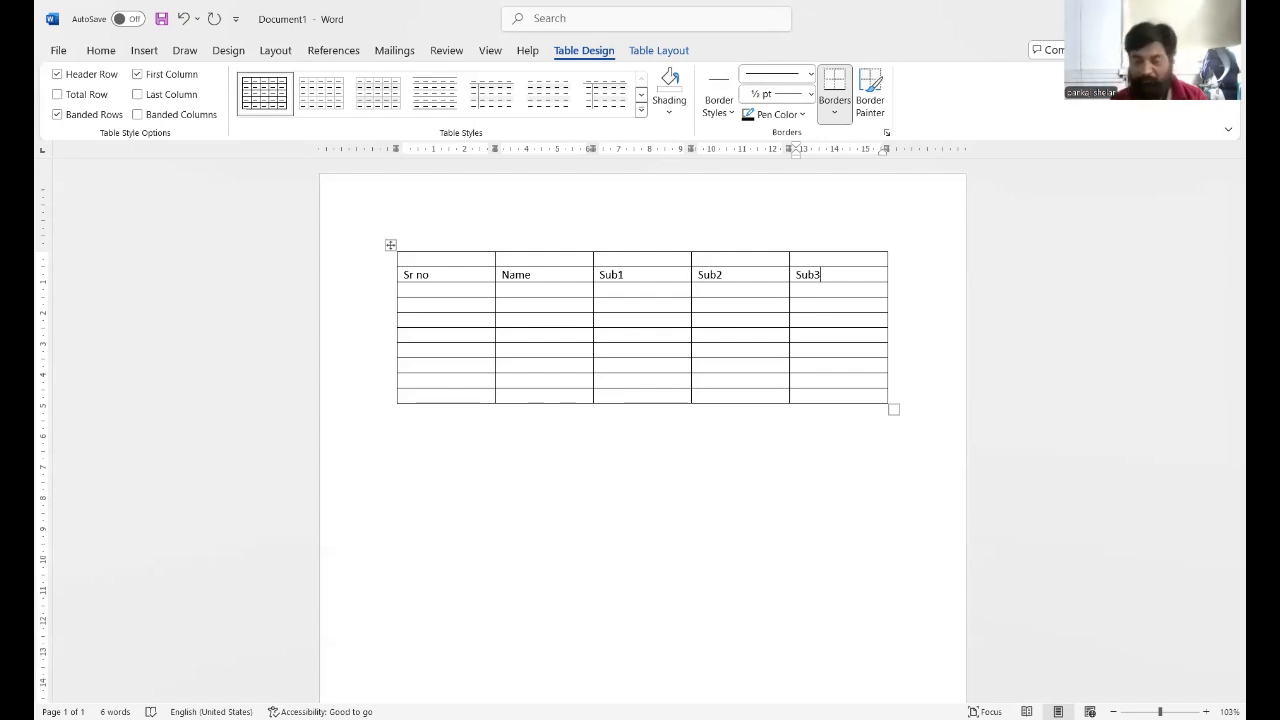
Step: Number the rows below the headings 1 to 8 in the Sr no column
key("Tab")
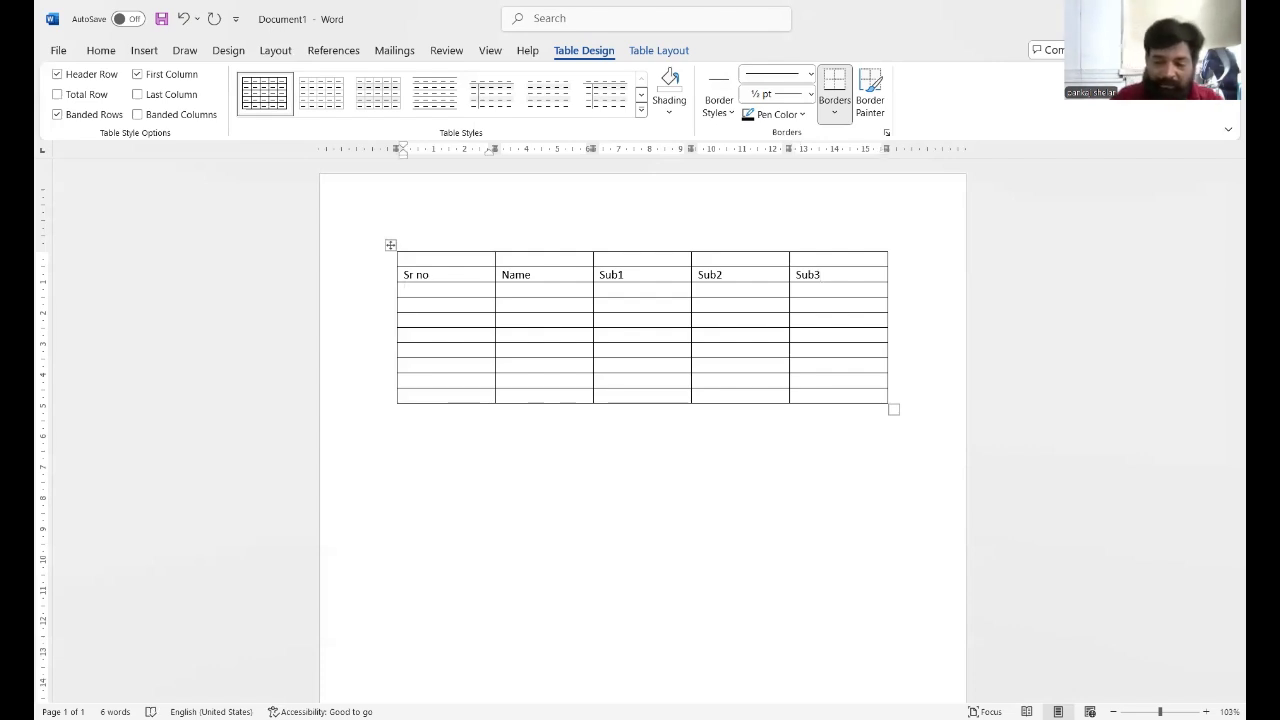
type("1")
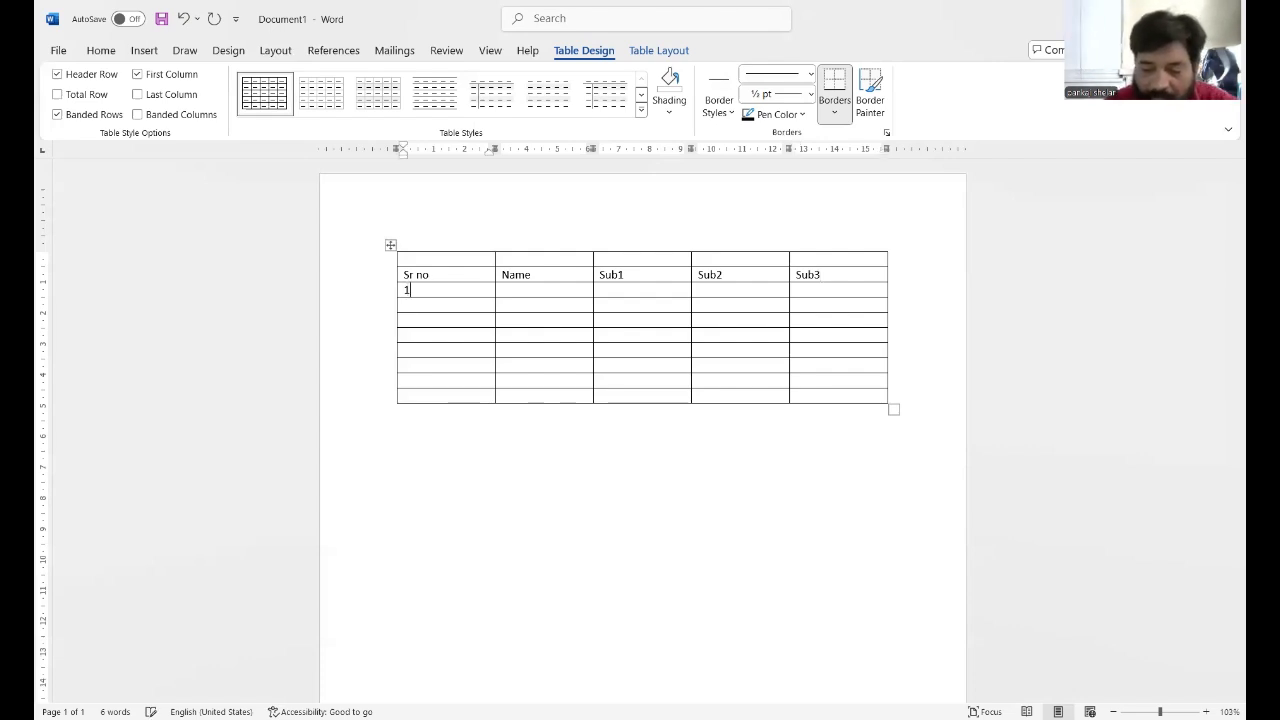
key("Down")
type("2")
key("Down")
type("3")
key("Down")
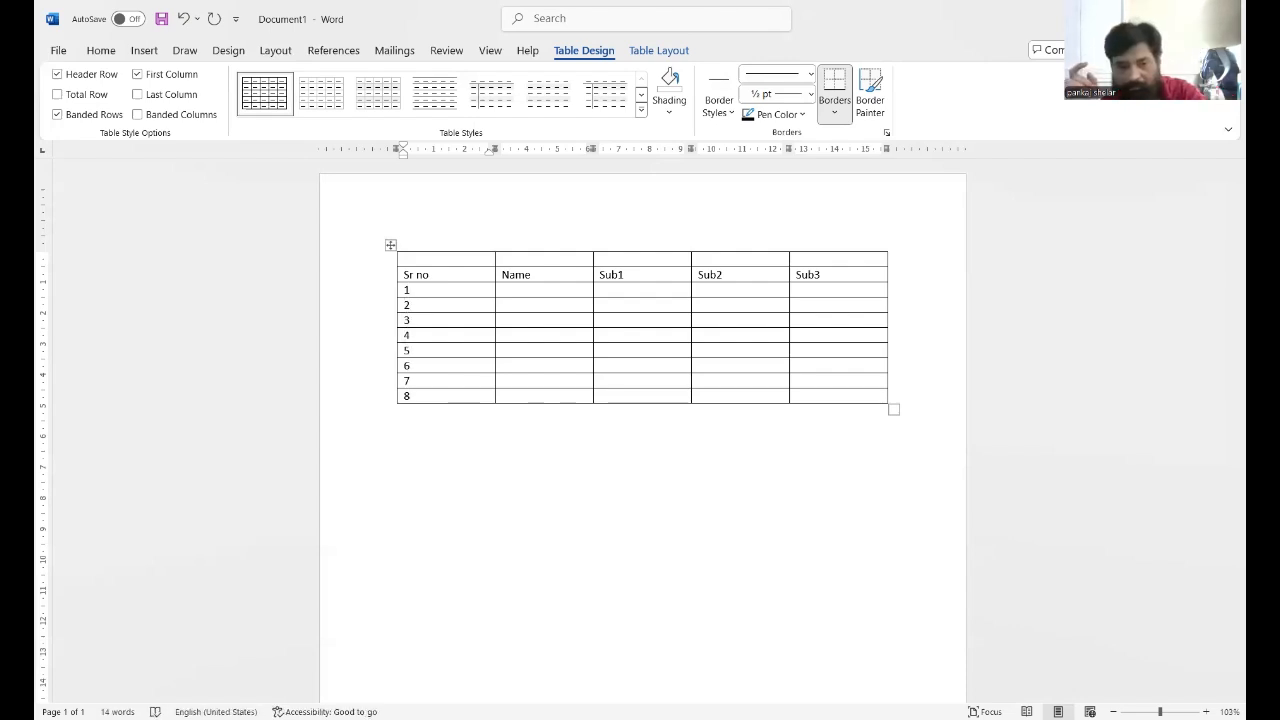
Step: Fill the Name column with a student's first name in each of the eight numbered rows
left_click(501, 335)
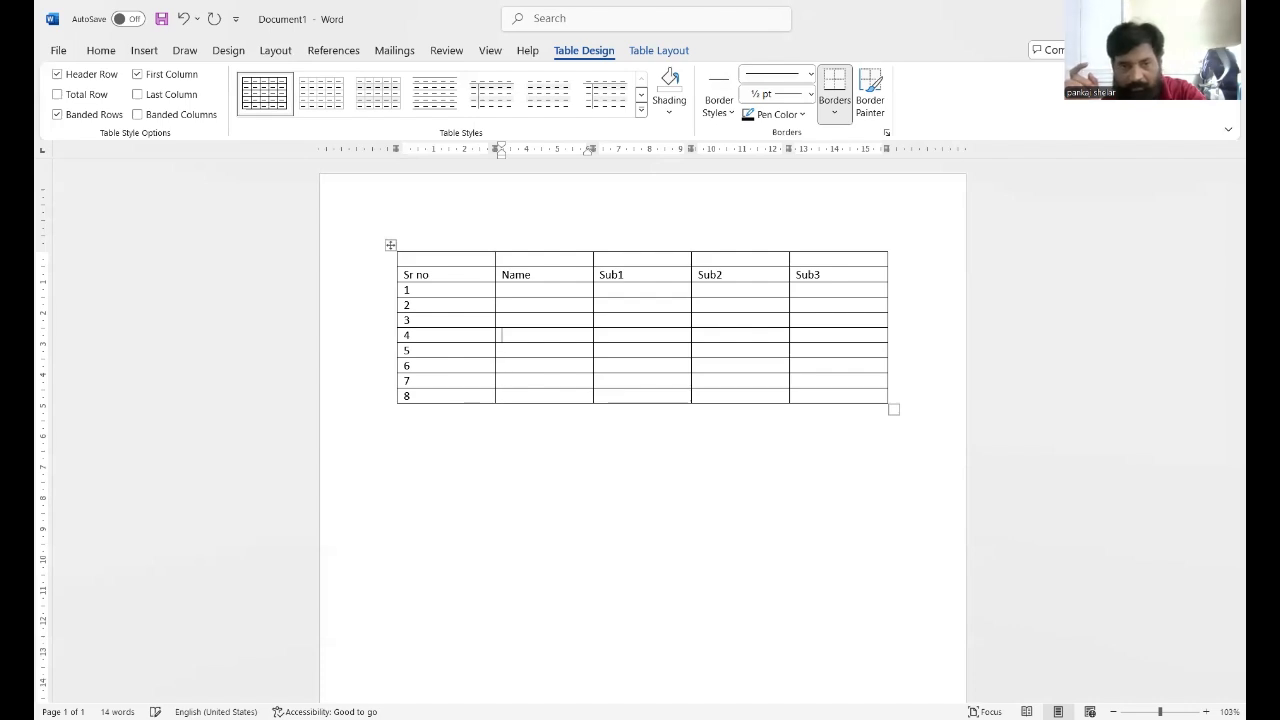
left_click(502, 290)
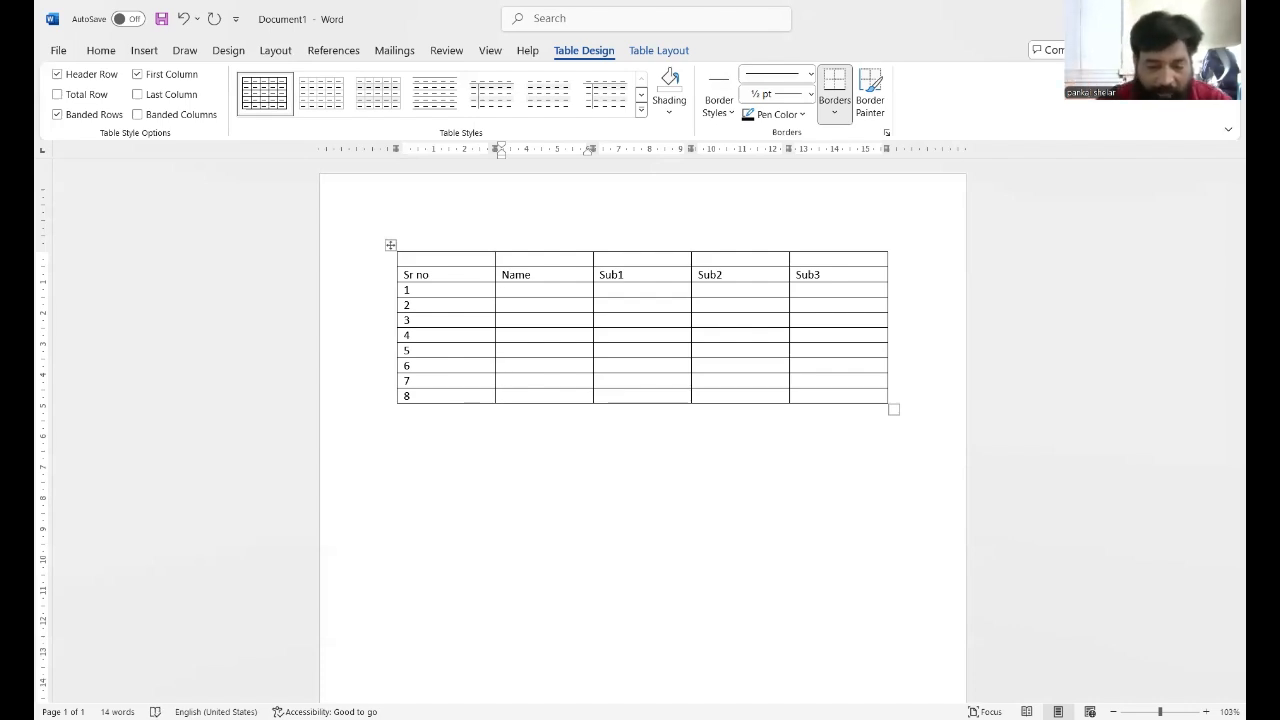
type("ramesh")
key("Down")
type("ravu")
key("Down")
type("mahesh")
Step: Fill the Sub1 column downward with the marks 45, 56, 44, 84, 15, 55, 45 and 89
left_click(634, 292)
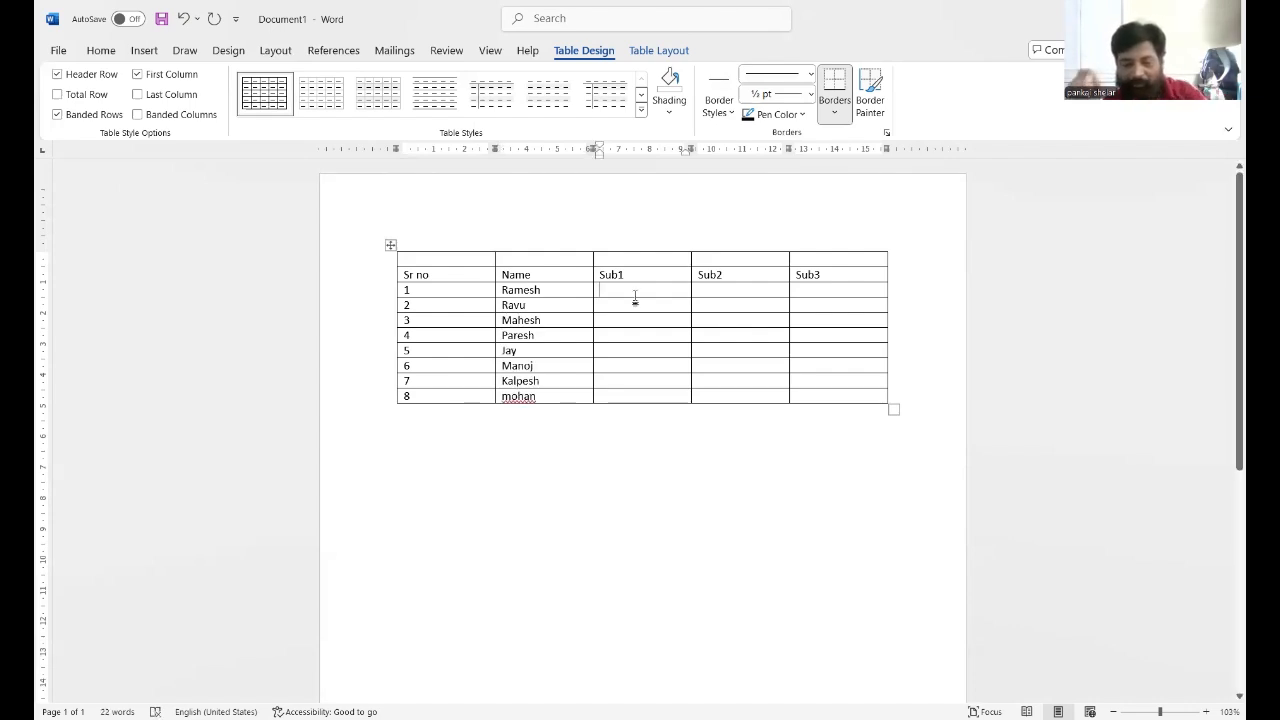
type("45")
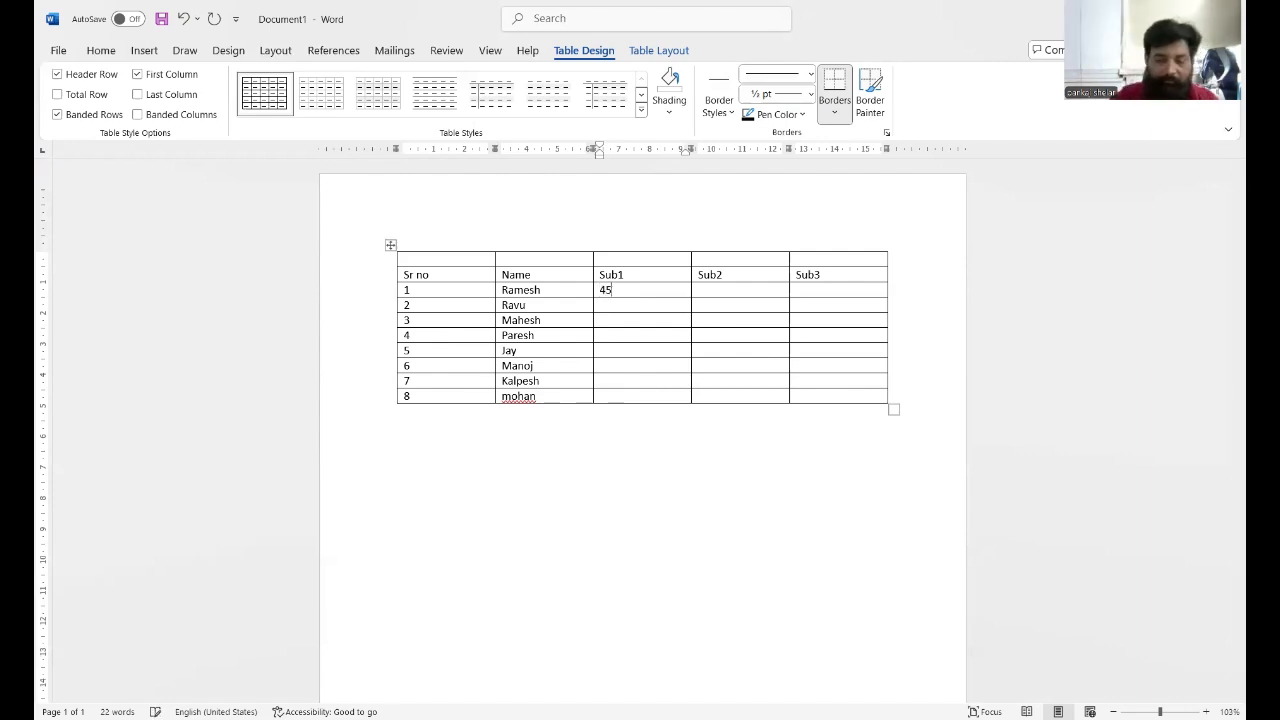
key("Down")
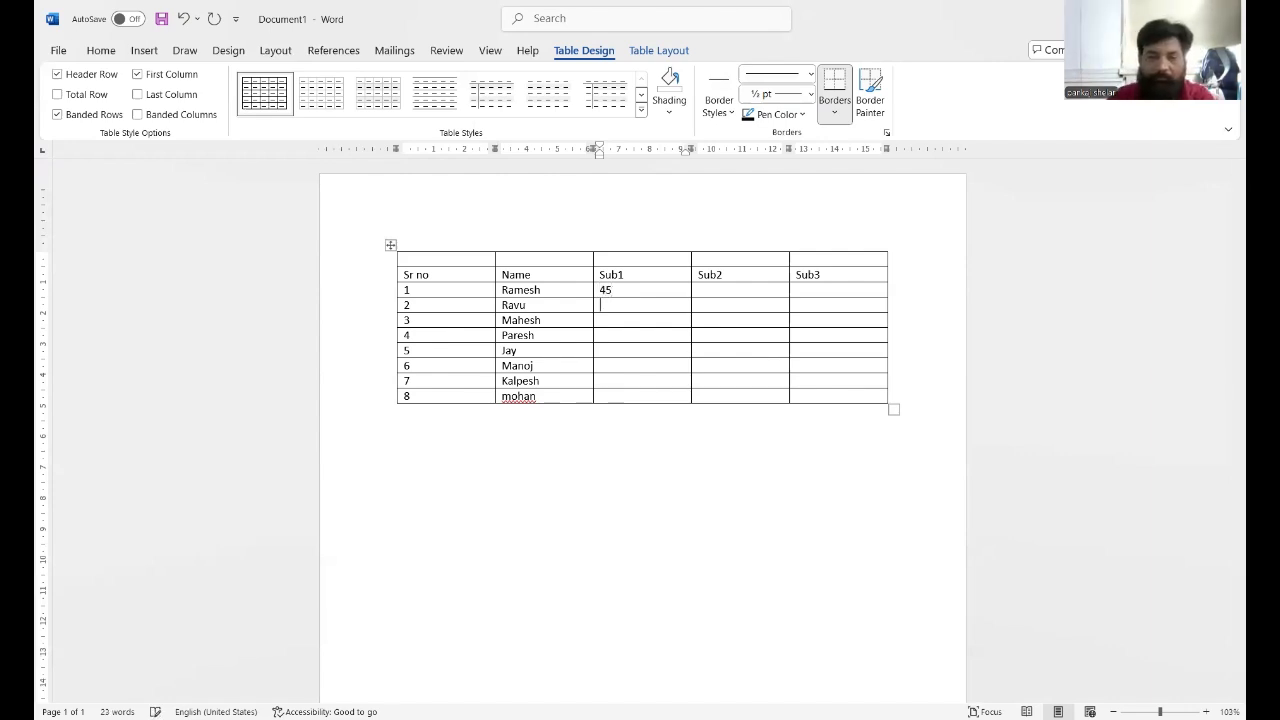
type("56")
key("Down")
type("44")
key("Down")
type("84")
key("Down")
type("15")
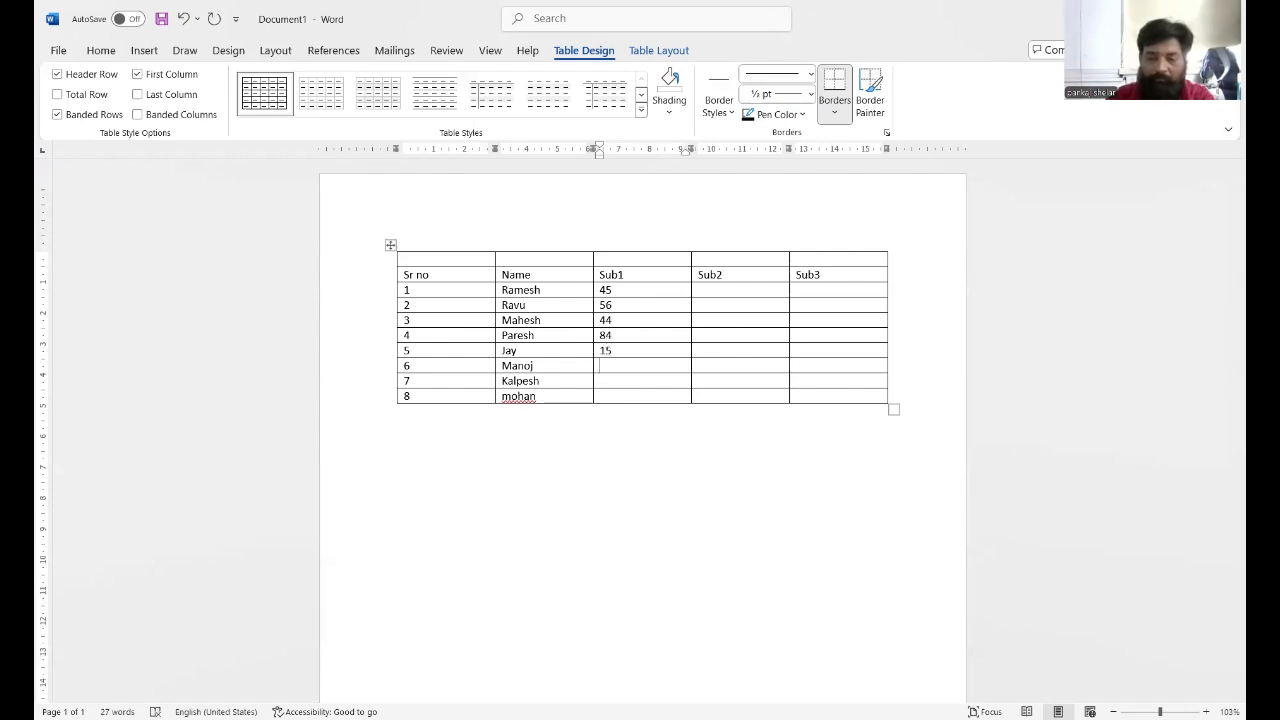
type("55")
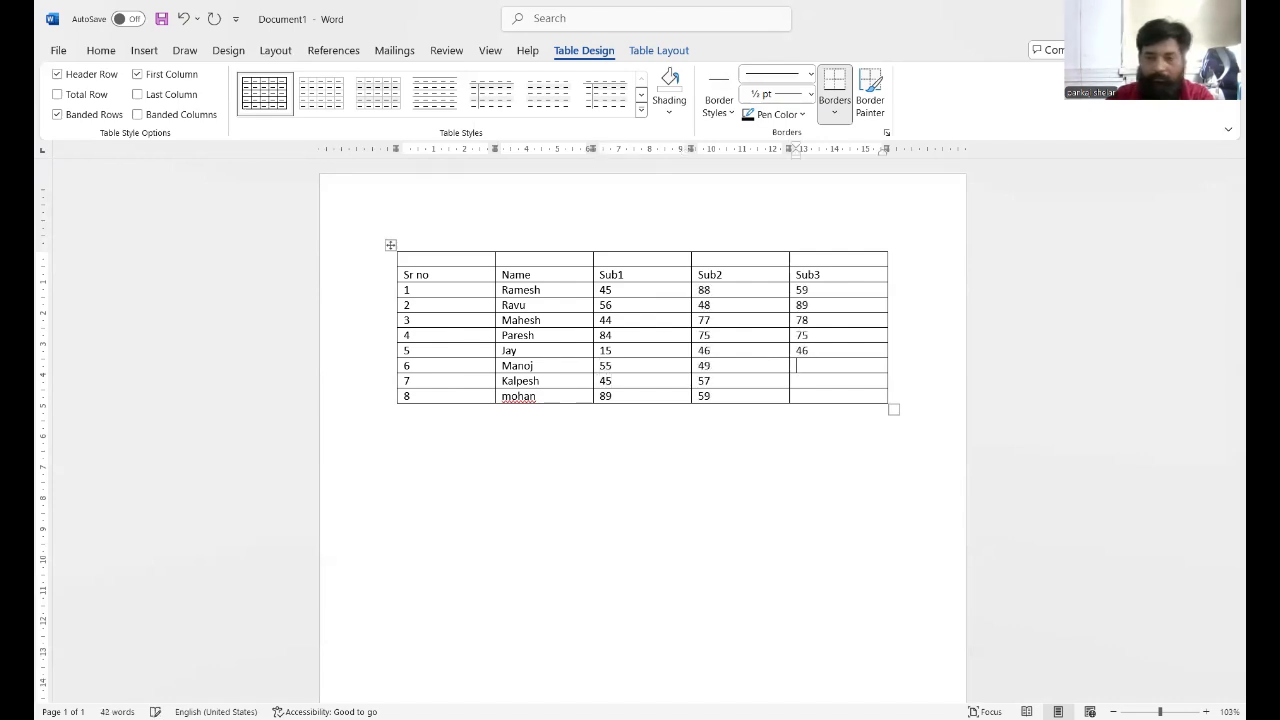
Step: Fill Sub2 with 88, 48, 77, 75, 46, 49, 57, 59 and Sub3 with 59, 89, 78, 75, 46, 54, 49, 55
type("54")
type("49")
key("Down")
type("55")
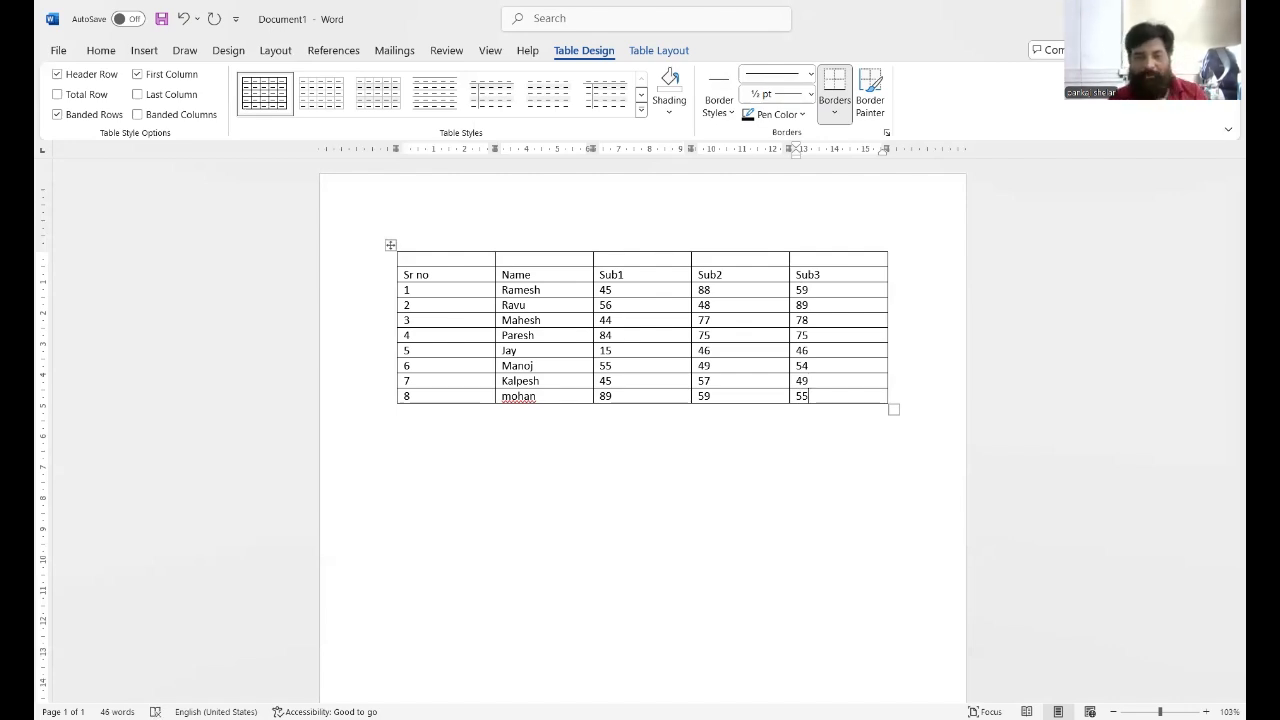
key("Up")
key("Up")
key("Up")
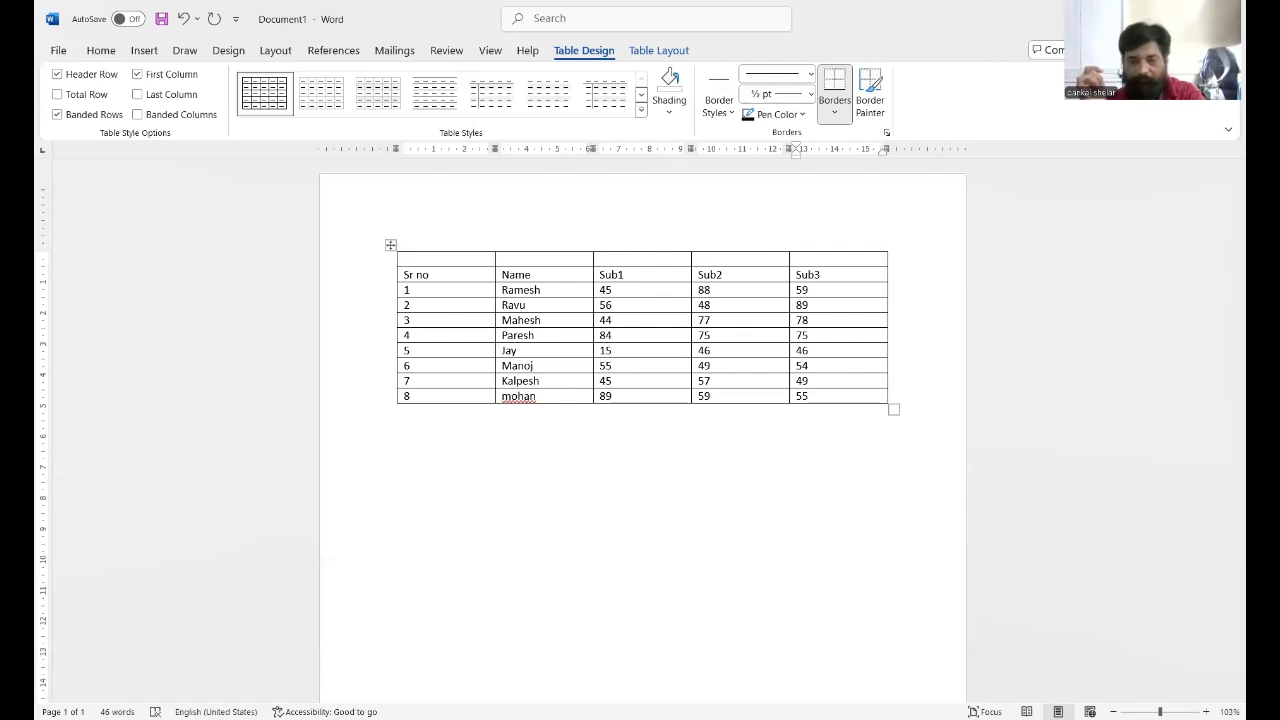
left_click(712, 290)
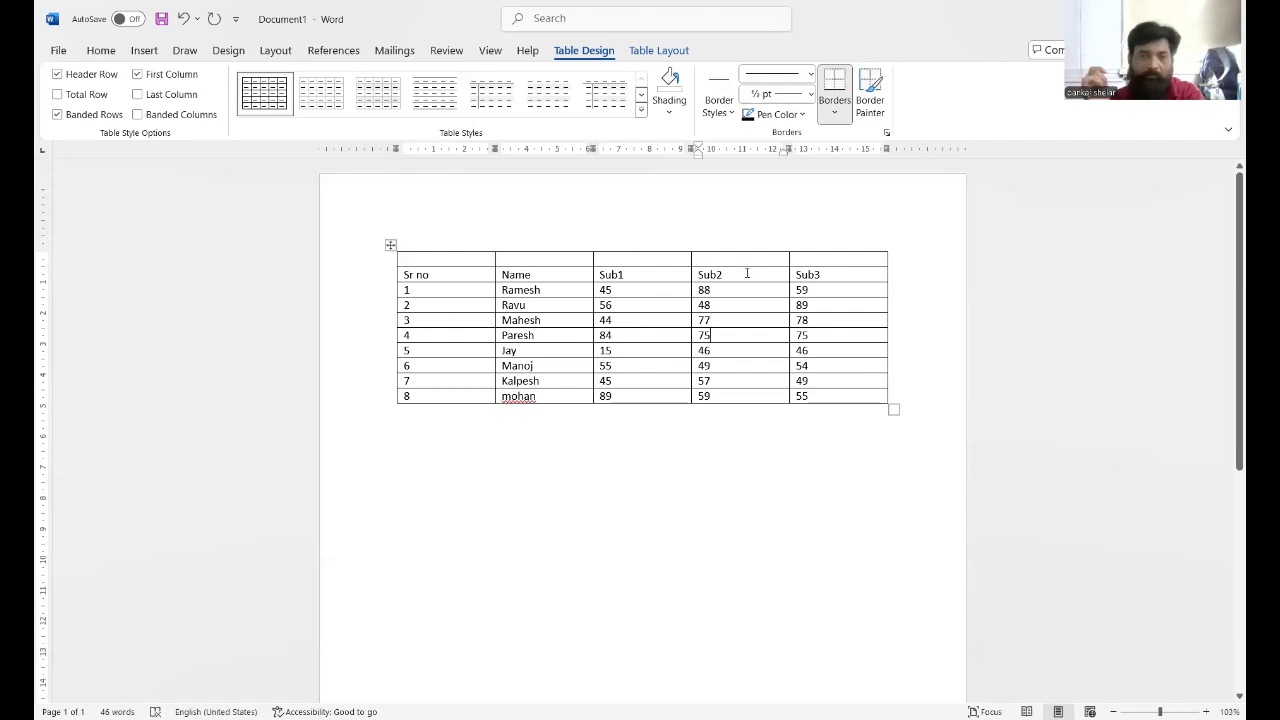
Step: Replace the Sub1 mark in the row with Sr no 5 with 45
key("Left")
key("Left")
key("Left")
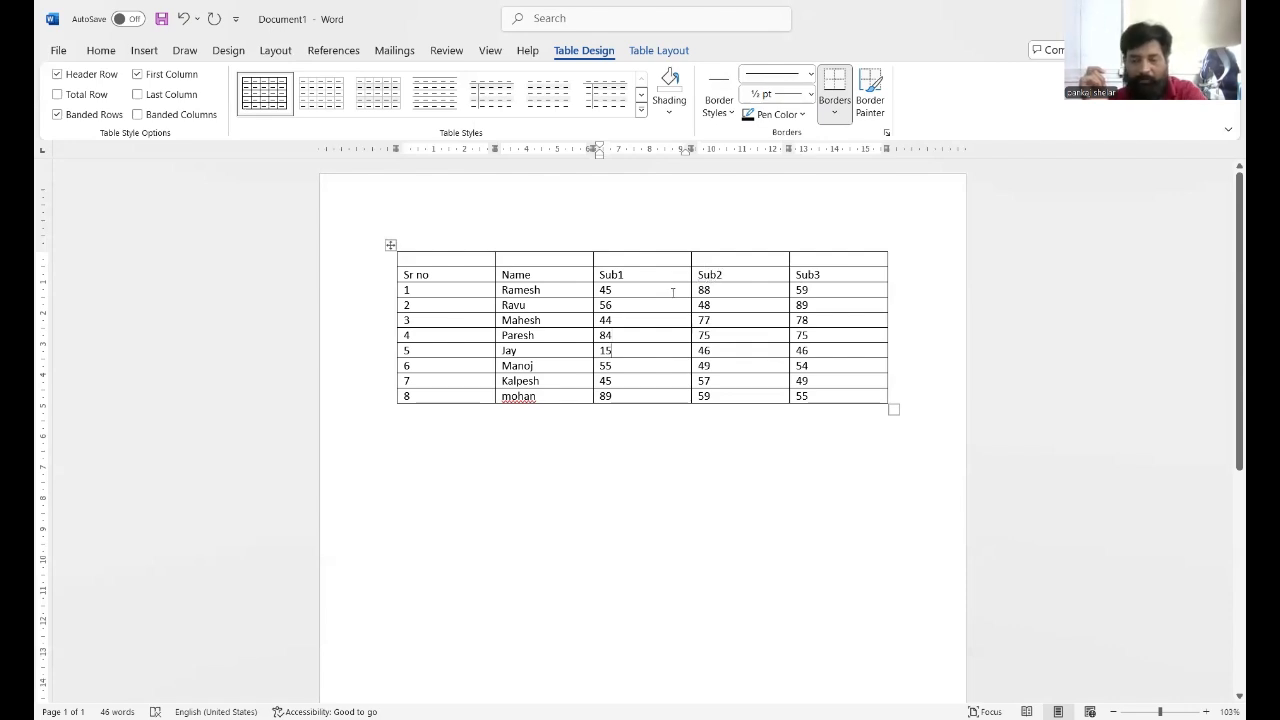
key("Down")
key("BackSpace")
key("BackSpace")
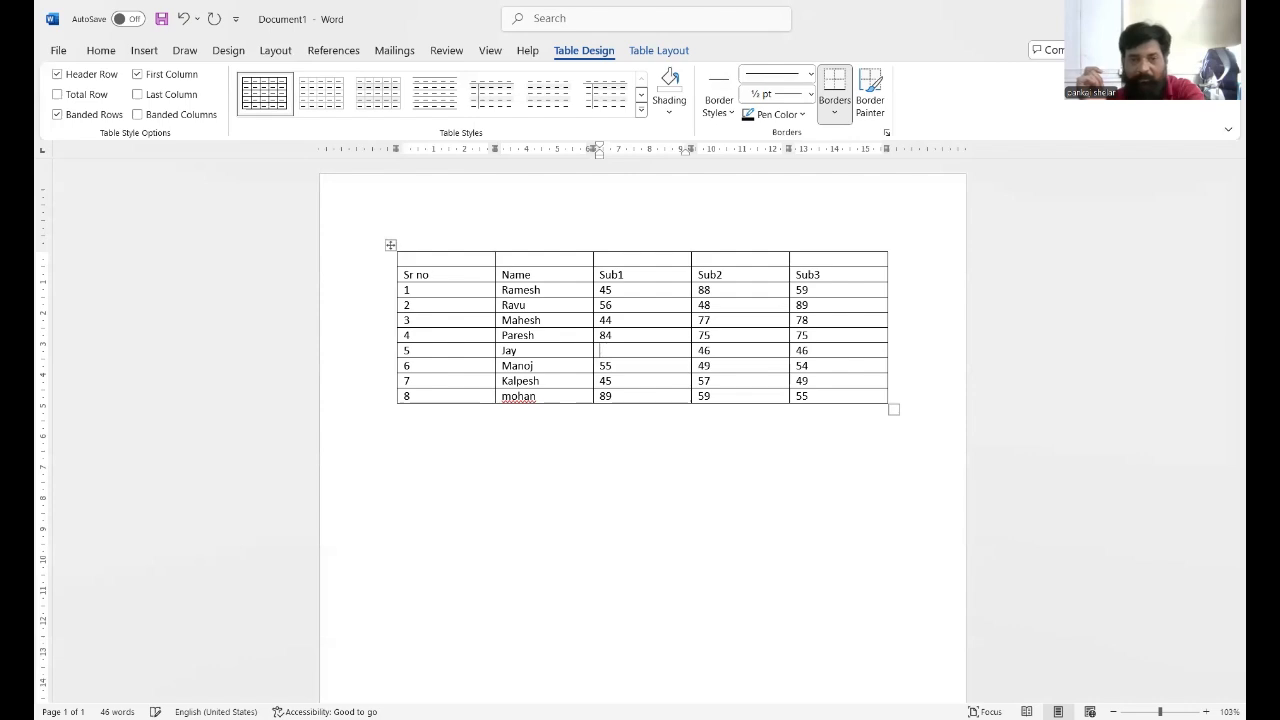
type("45")
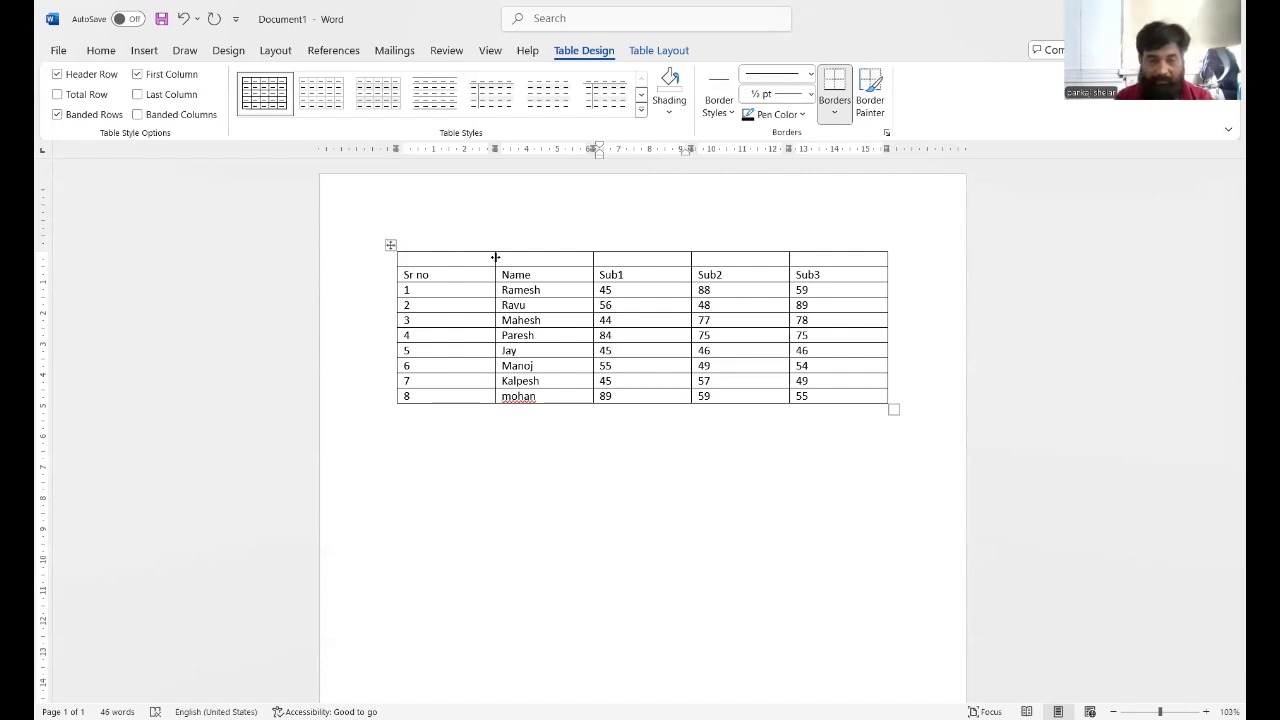
Step: Narrow the Sr no column to about 1.5 cm and the Name column to about 3 cm
left_click_drag(495, 257, 443, 266)
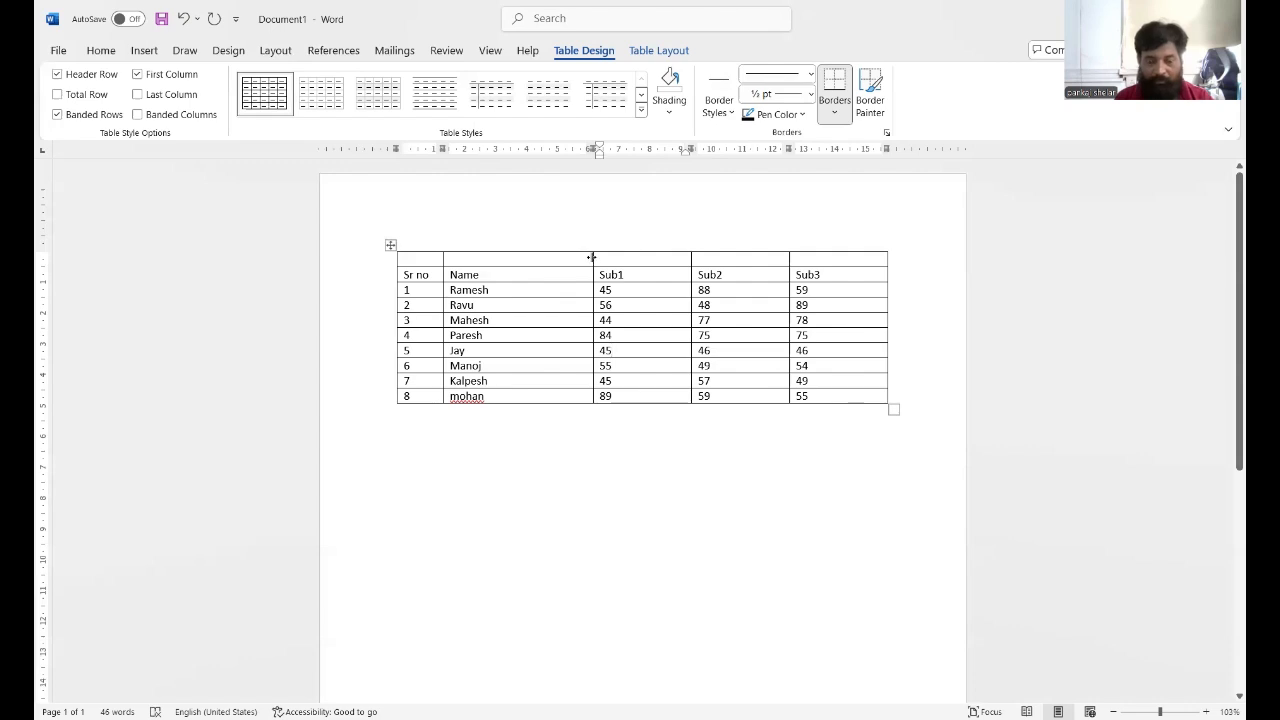
left_click_drag(593, 258, 591, 259)
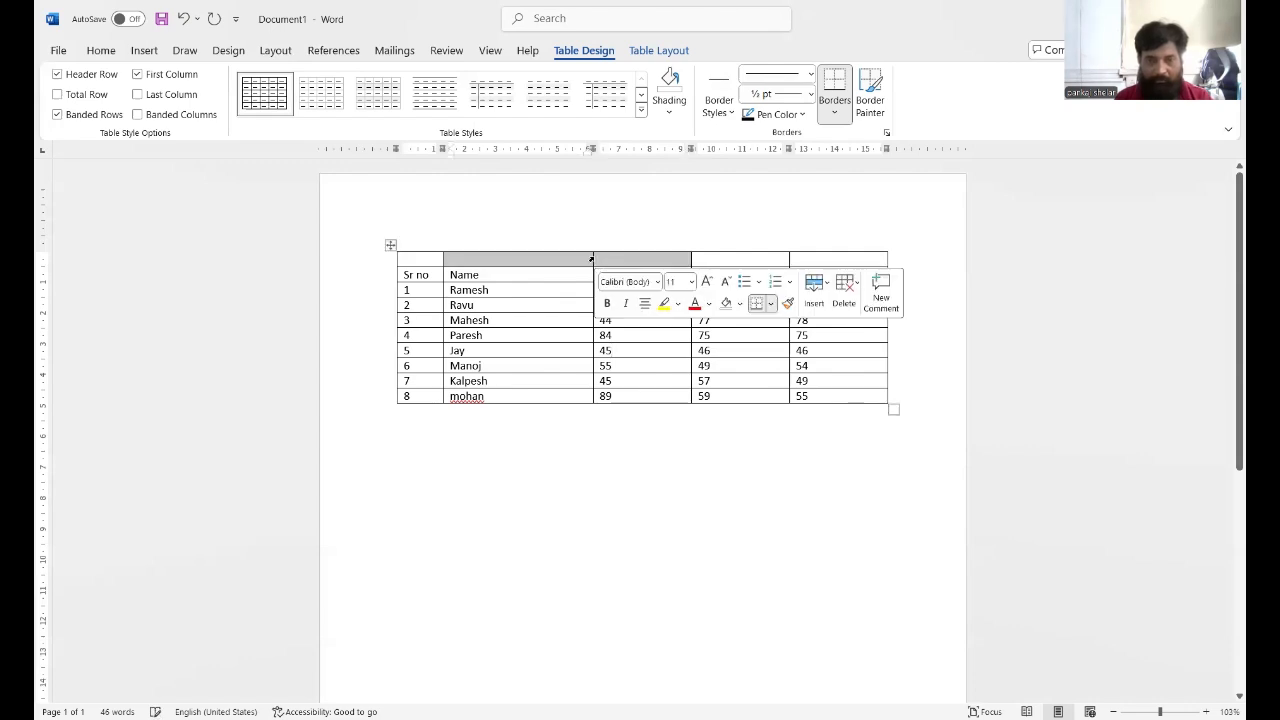
left_click(581, 264)
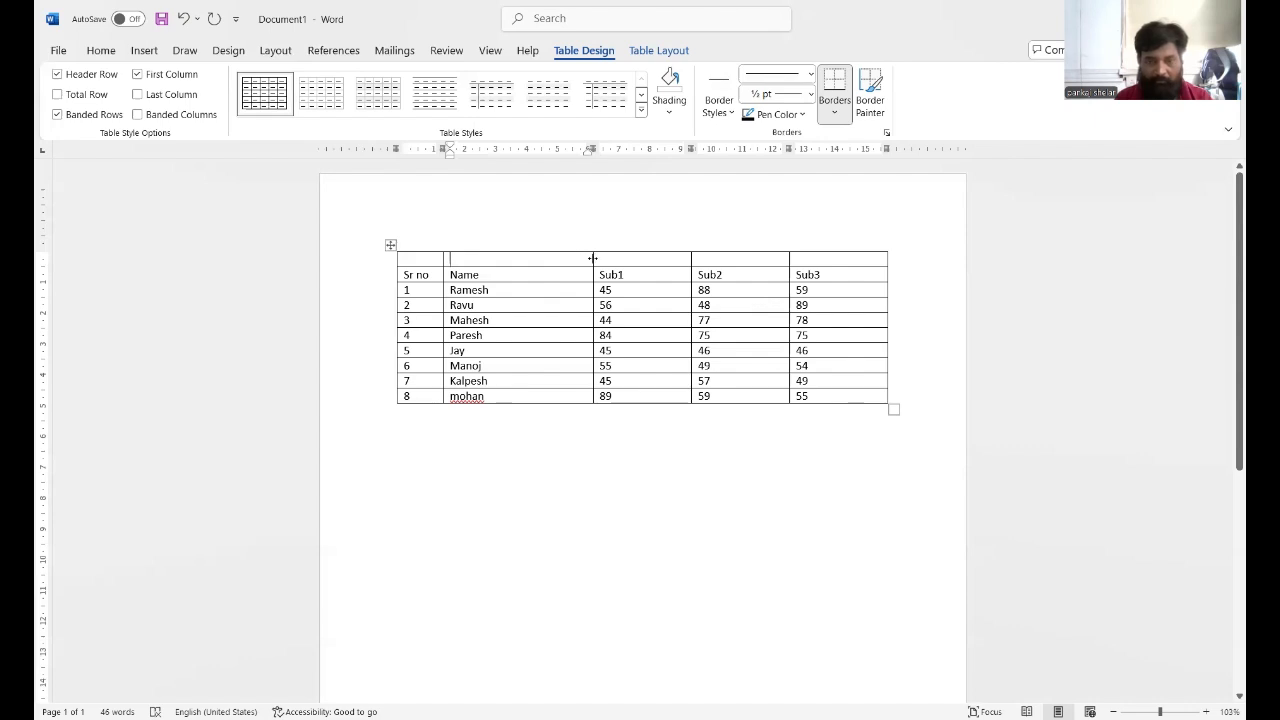
left_click_drag(592, 258, 510, 267)
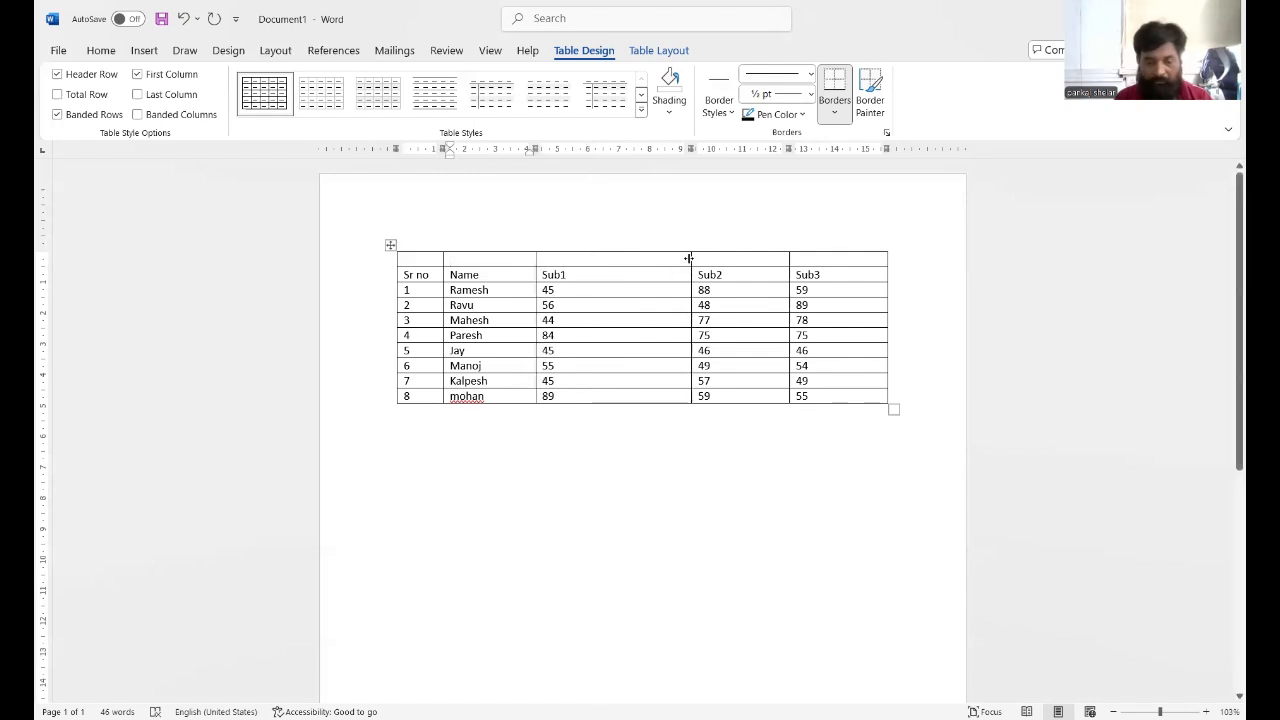
Step: Narrow the Sub1 column to about 2.3 cm and the Sub2 column to about 2.8 cm
left_click(690, 260)
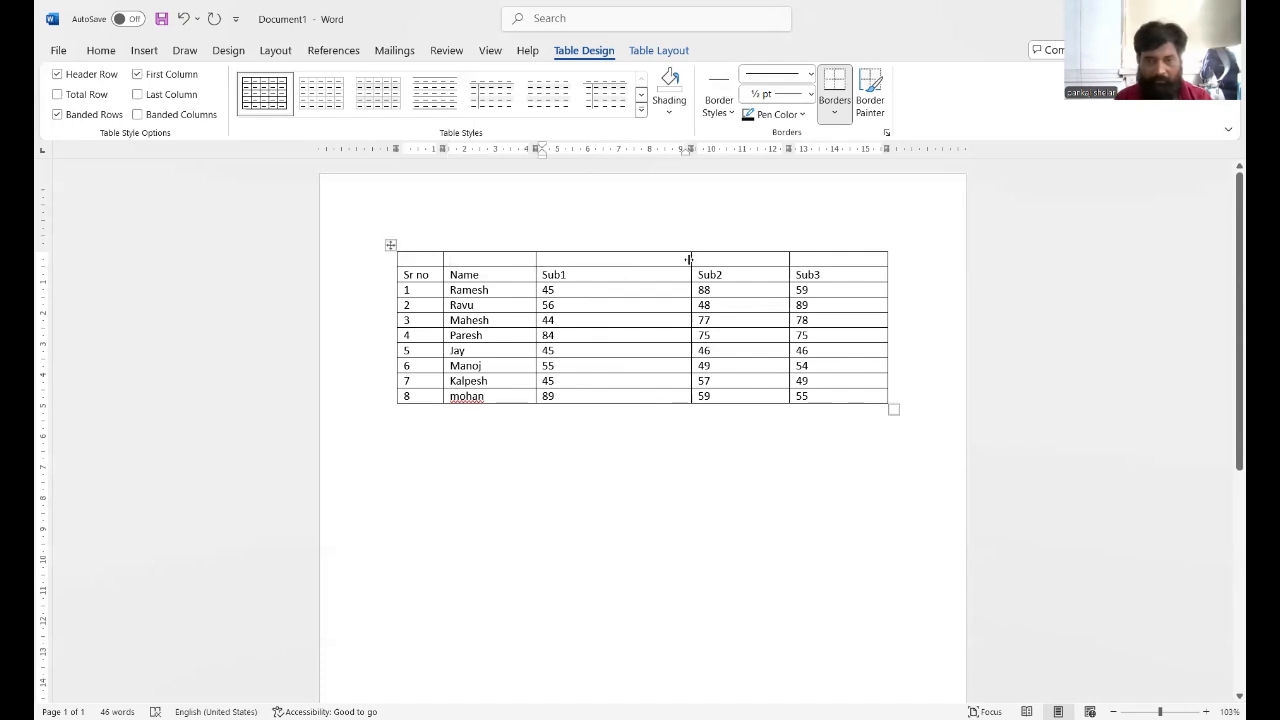
left_click_drag(689, 259, 606, 277)
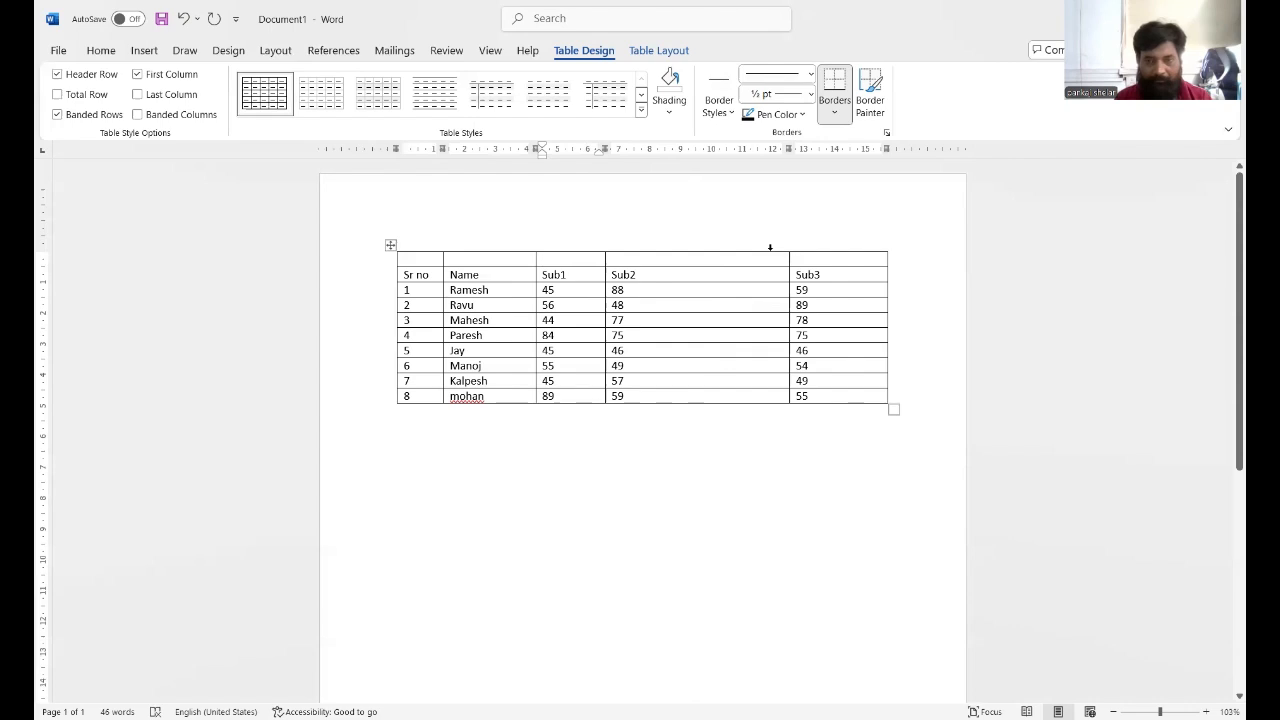
left_click(770, 247)
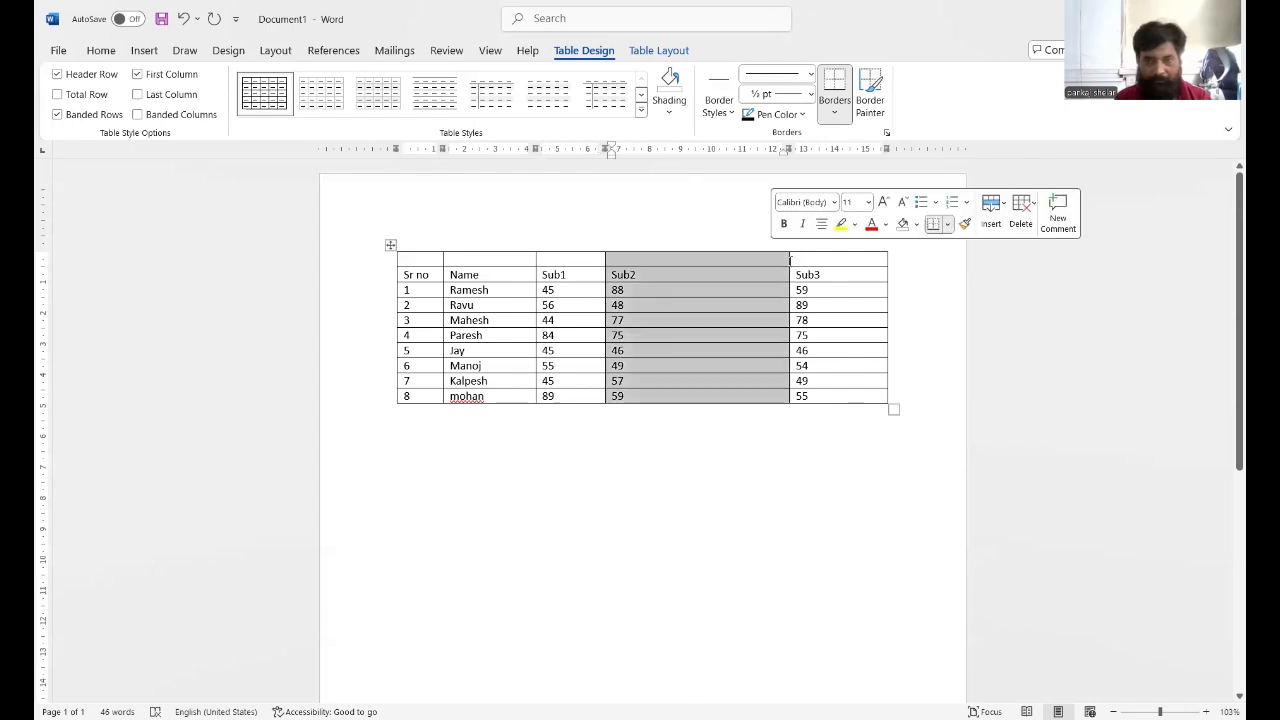
left_click(790, 260)
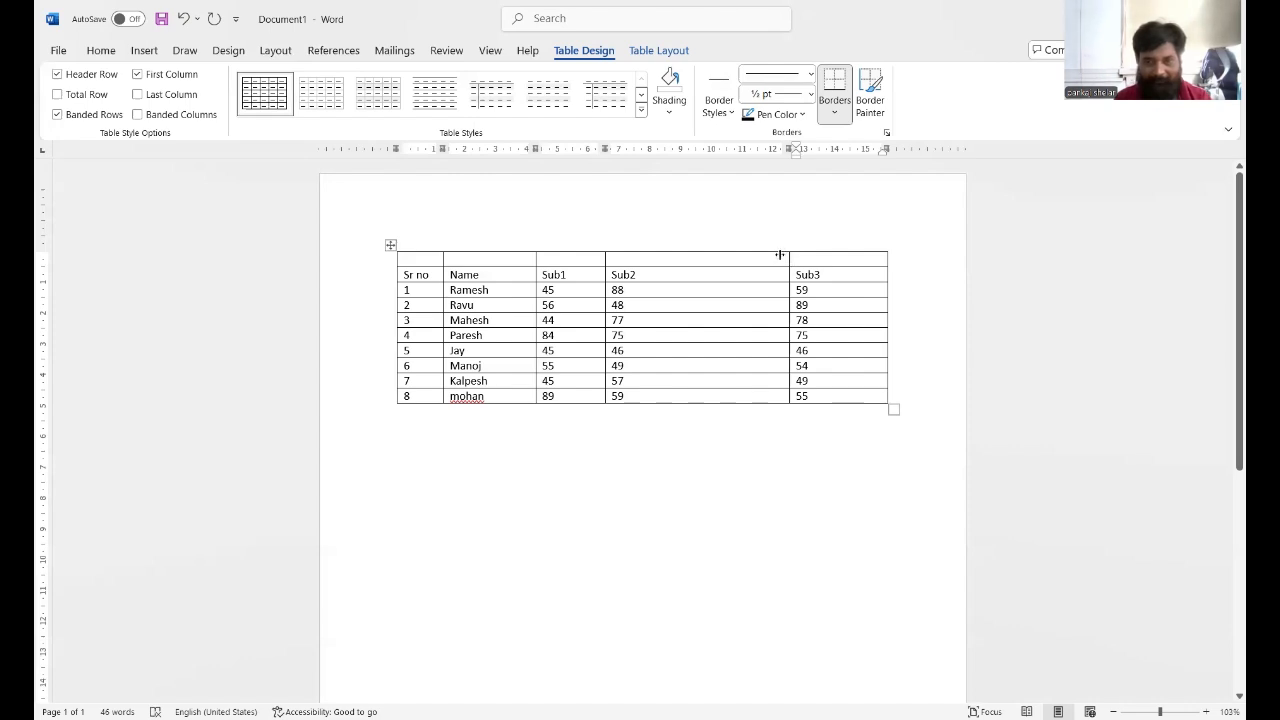
left_click_drag(789, 276, 689, 276)
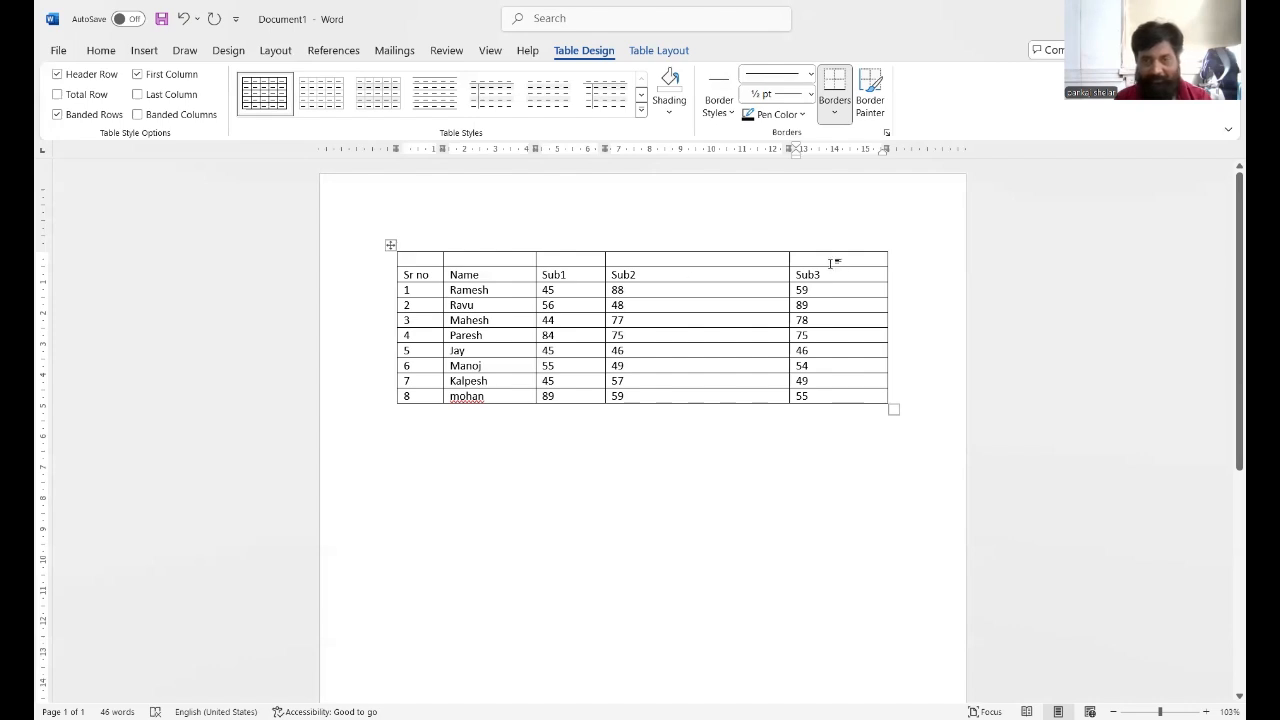
Step: Insert an empty column after Sub3 and narrow the Sub3 column to about 2.4 cm
left_click(880, 259)
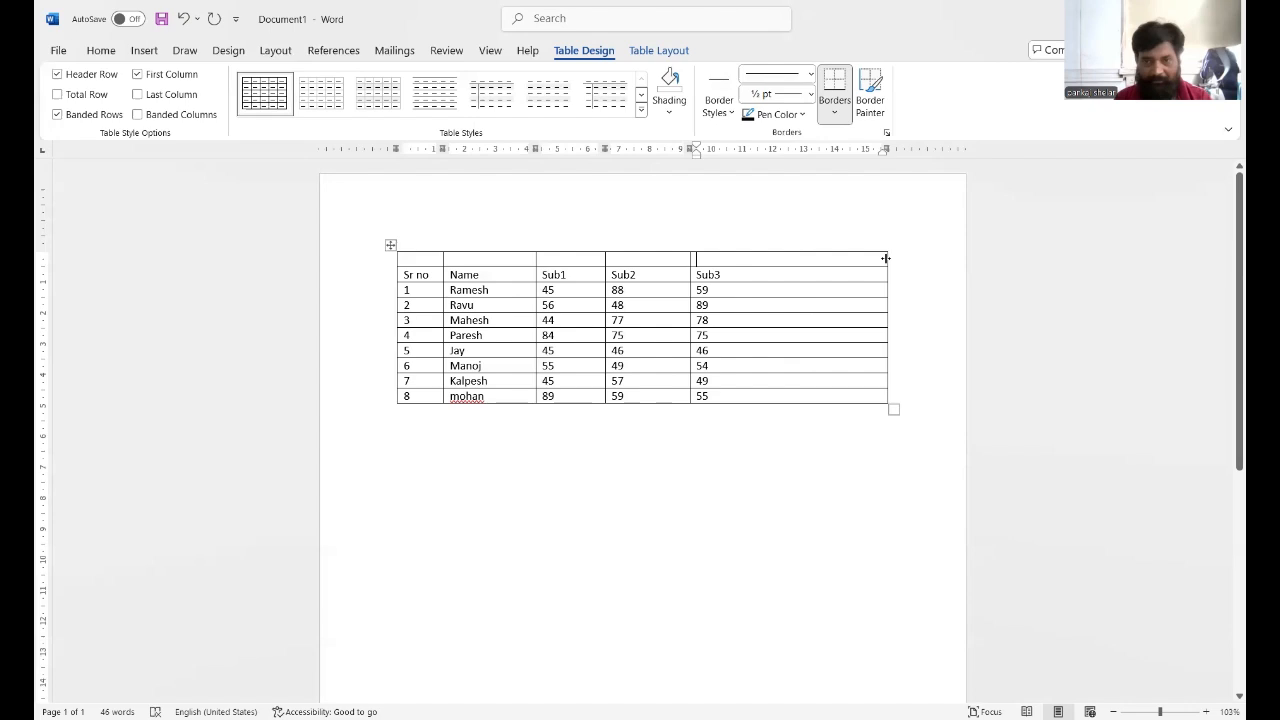
left_click(888, 245)
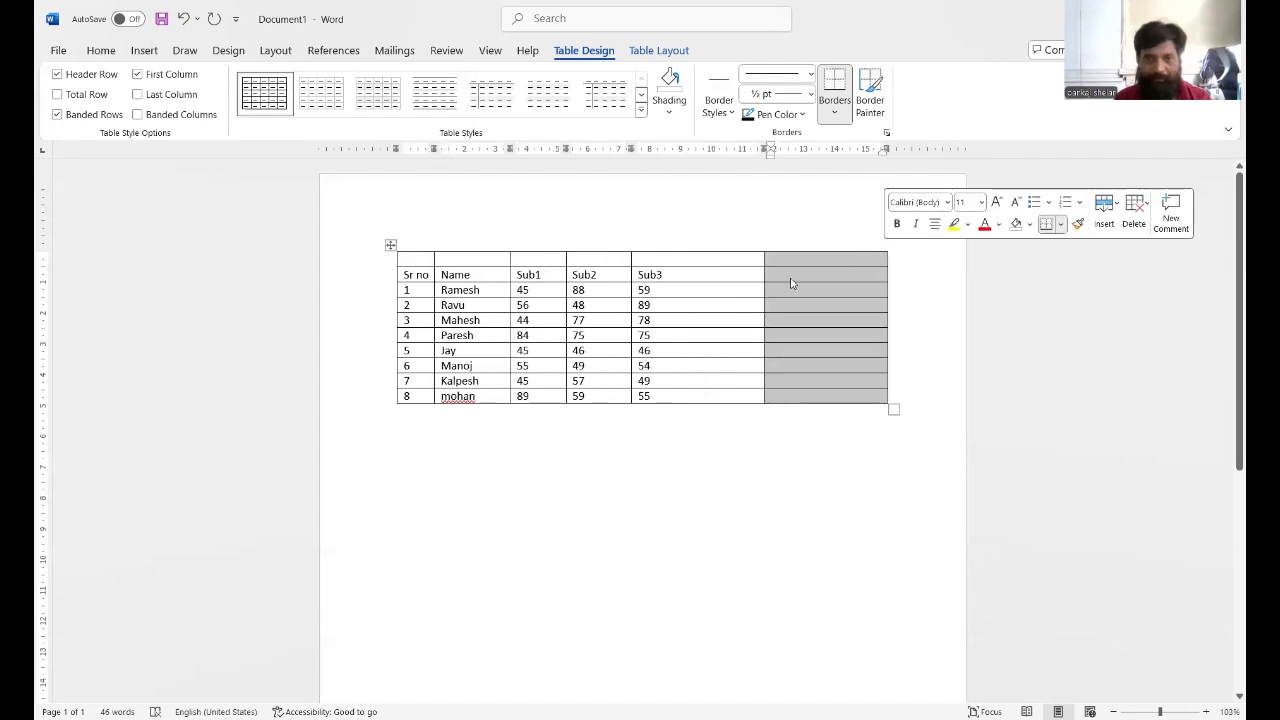
left_click(738, 255)
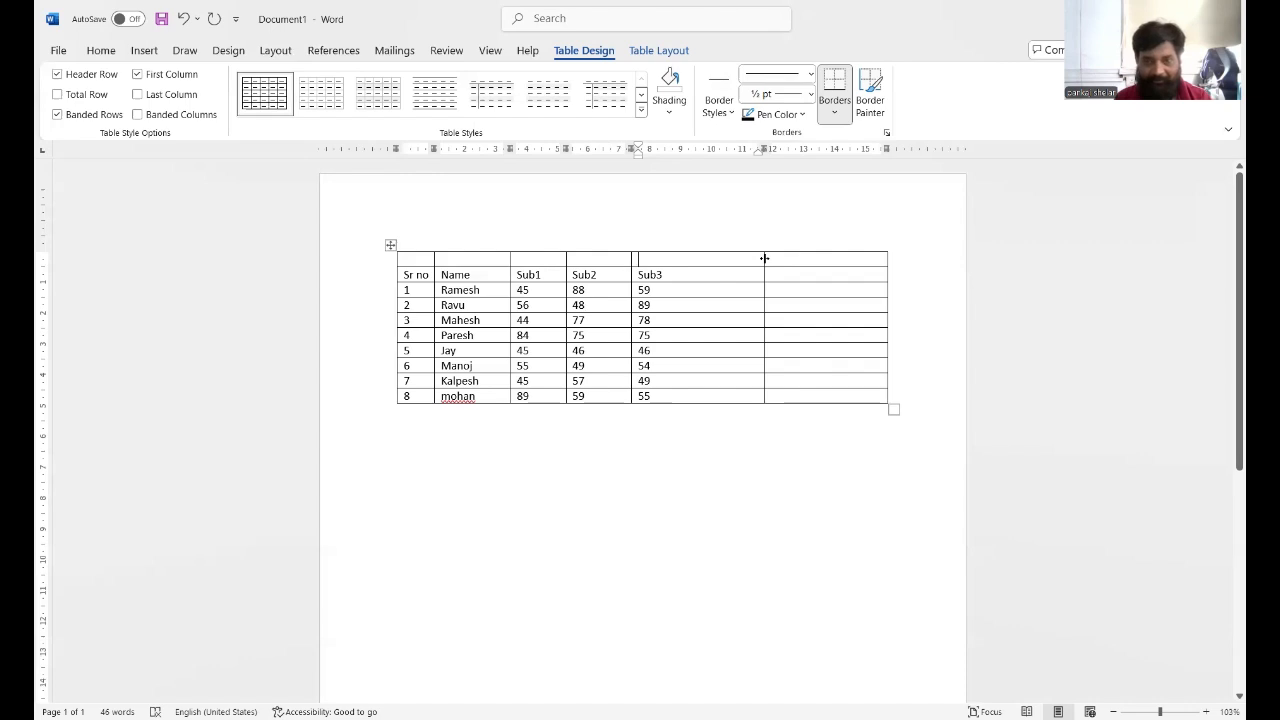
left_click_drag(708, 276, 706, 276)
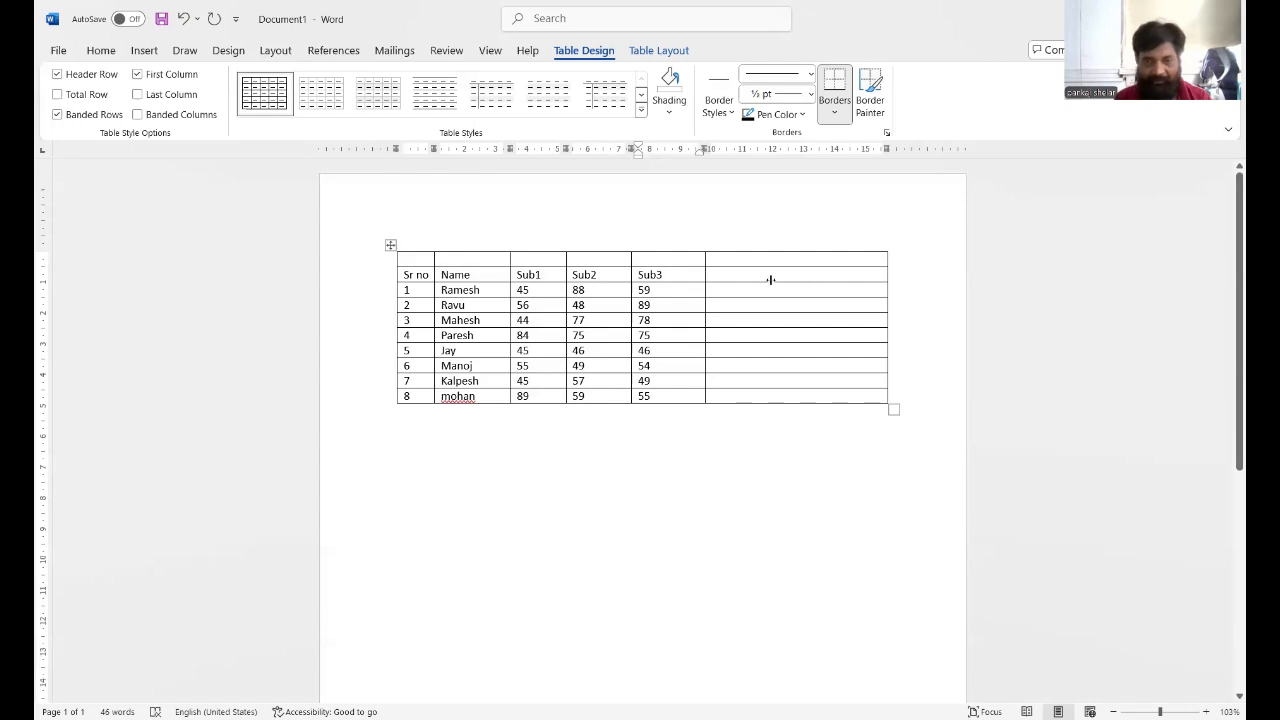
Step: Narrow the empty column after Sub3 to 2 cm and delete that column from the table
left_click_drag(770, 279, 770, 279)
left_click(734, 260)
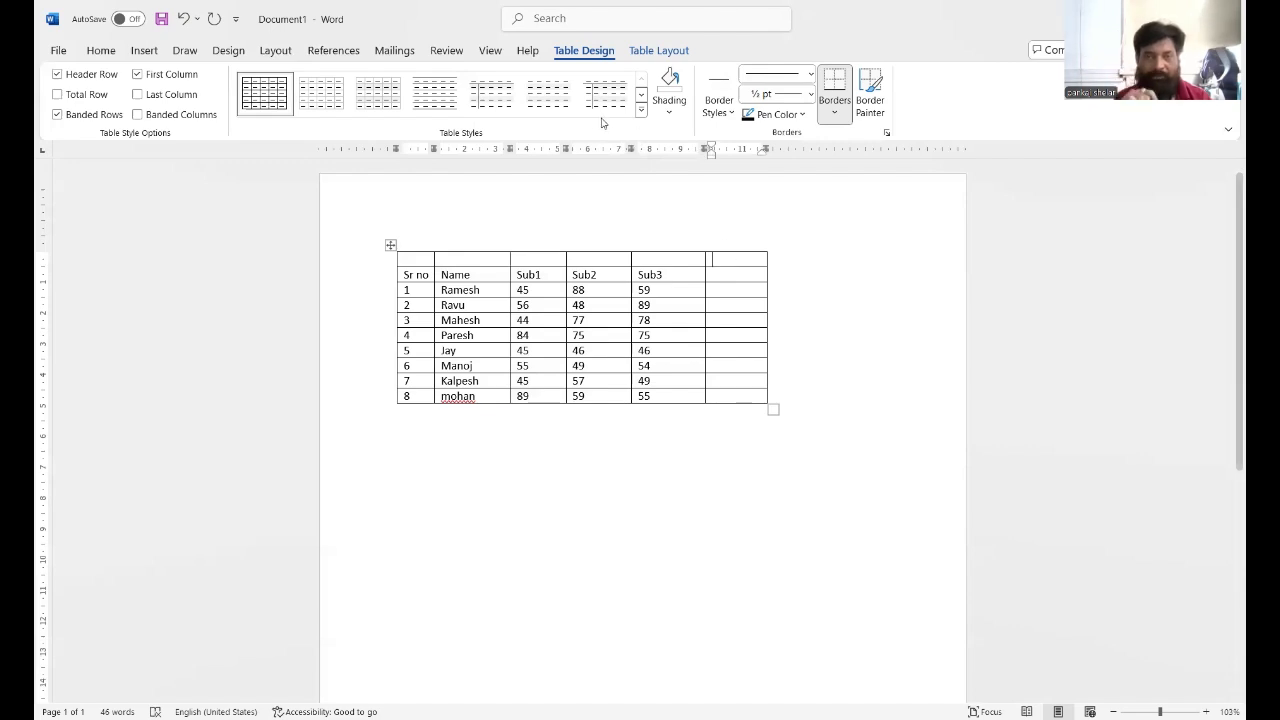
left_click(648, 51)
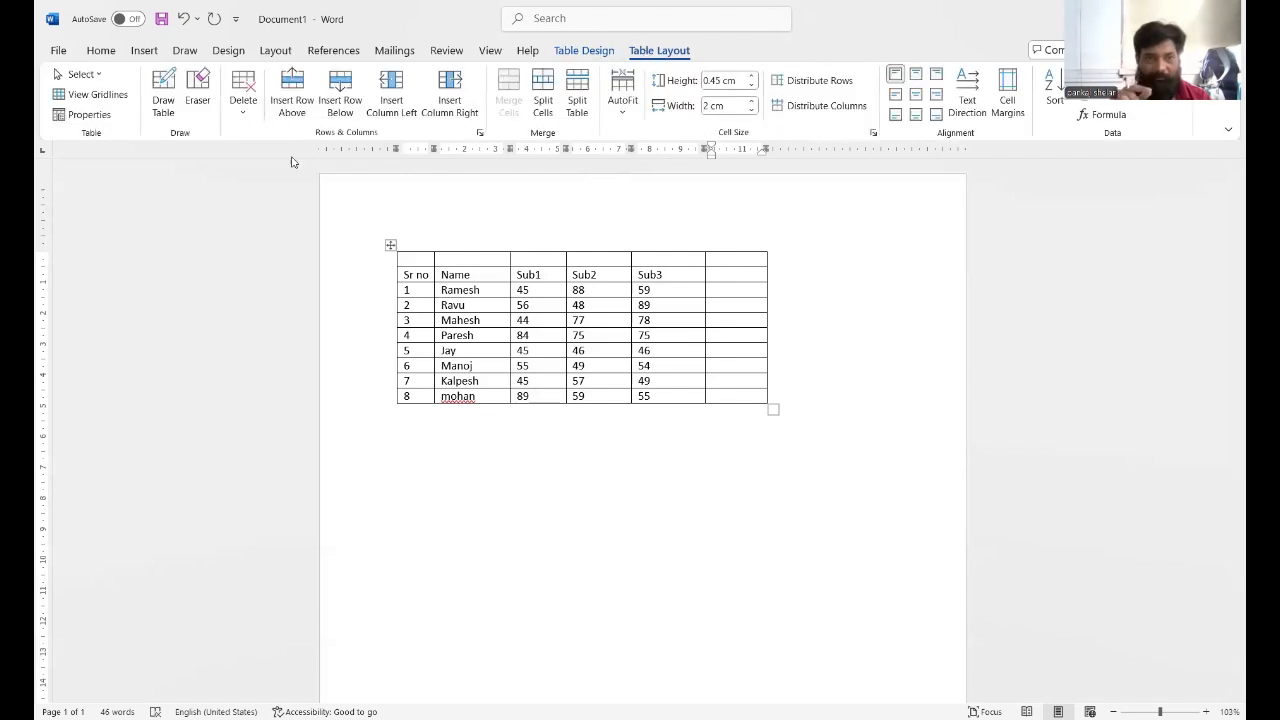
left_click(244, 112)
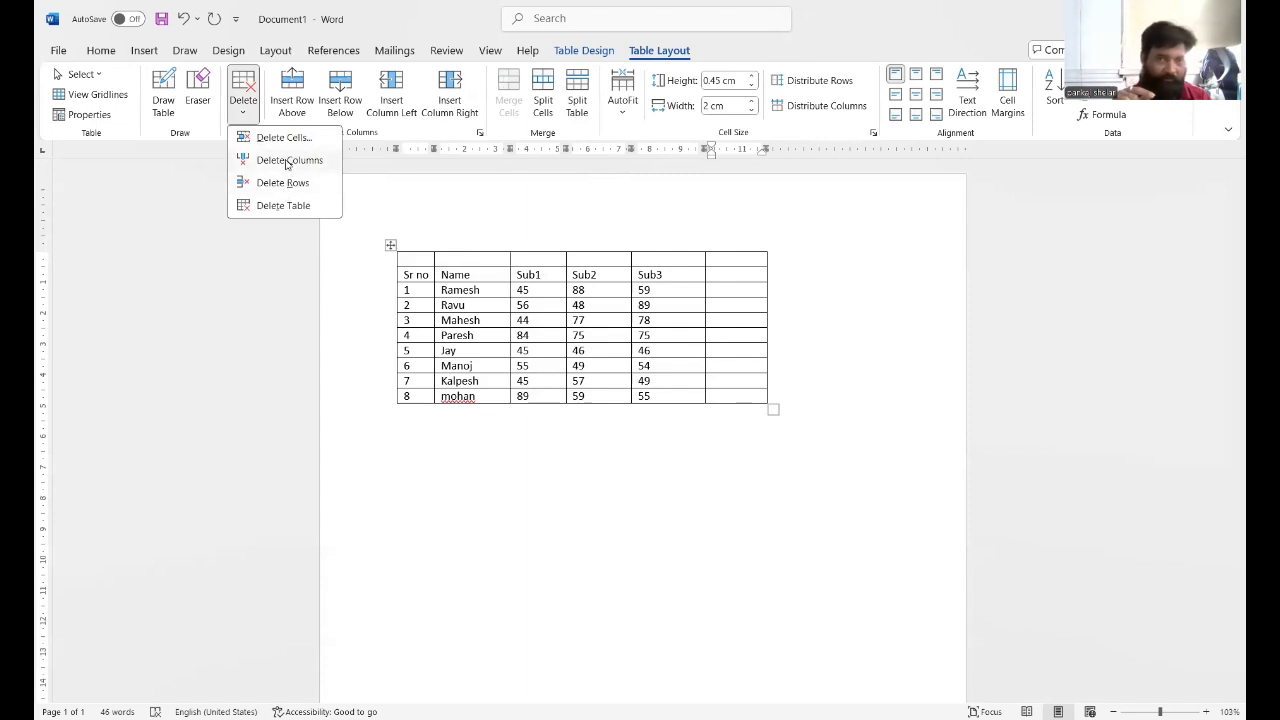
left_click(288, 161)
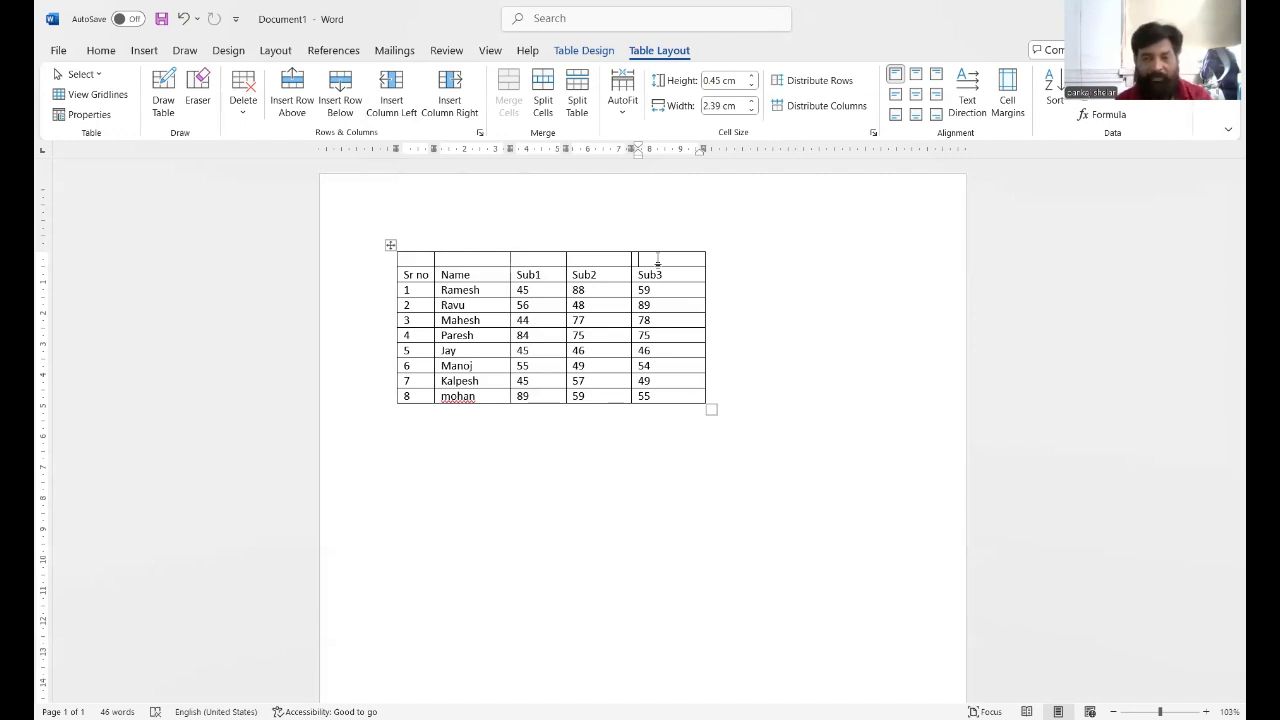
Step: Insert a new column after Sub3 and enter the heading "total" beside the Sub3 heading
left_click(450, 259)
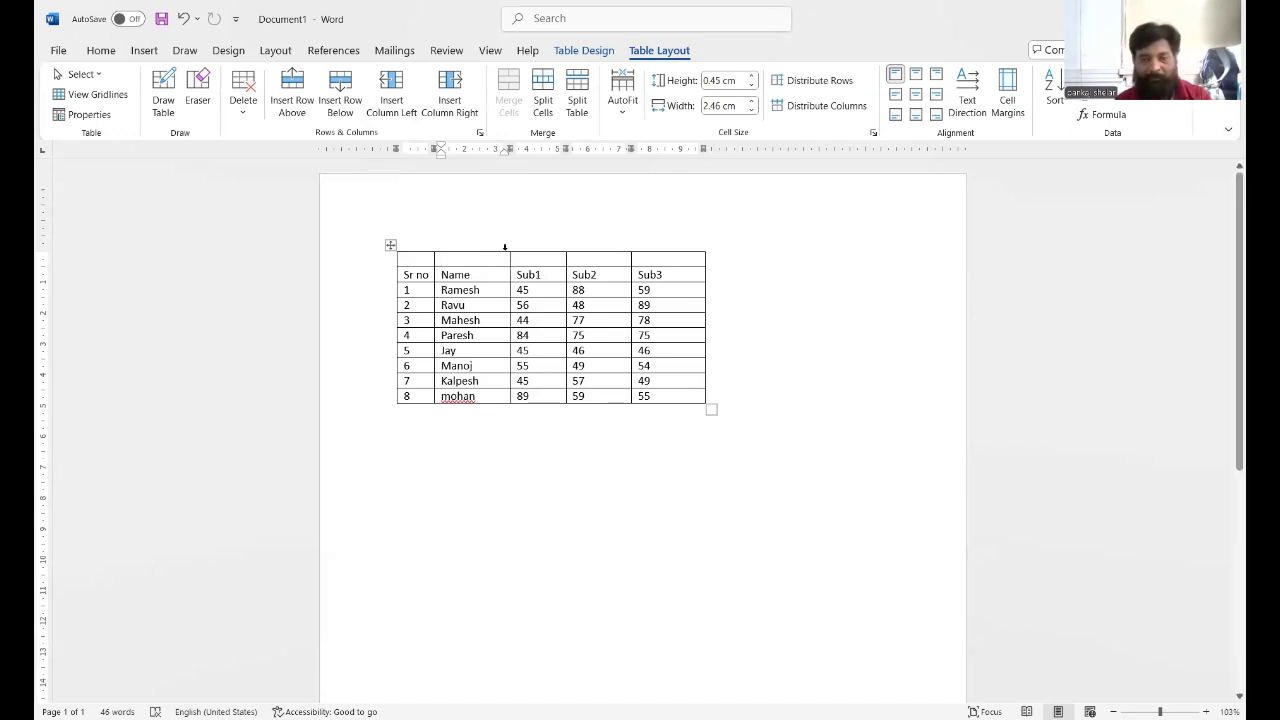
left_click(661, 263)
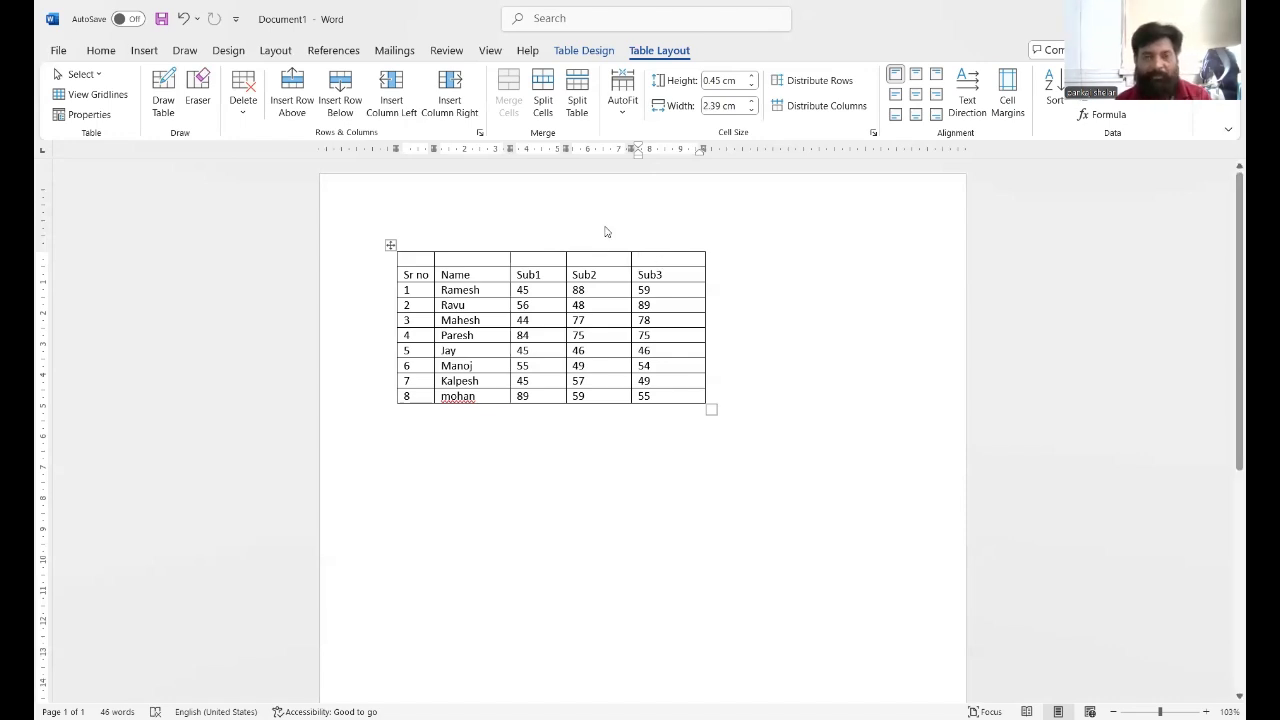
left_click(452, 97)
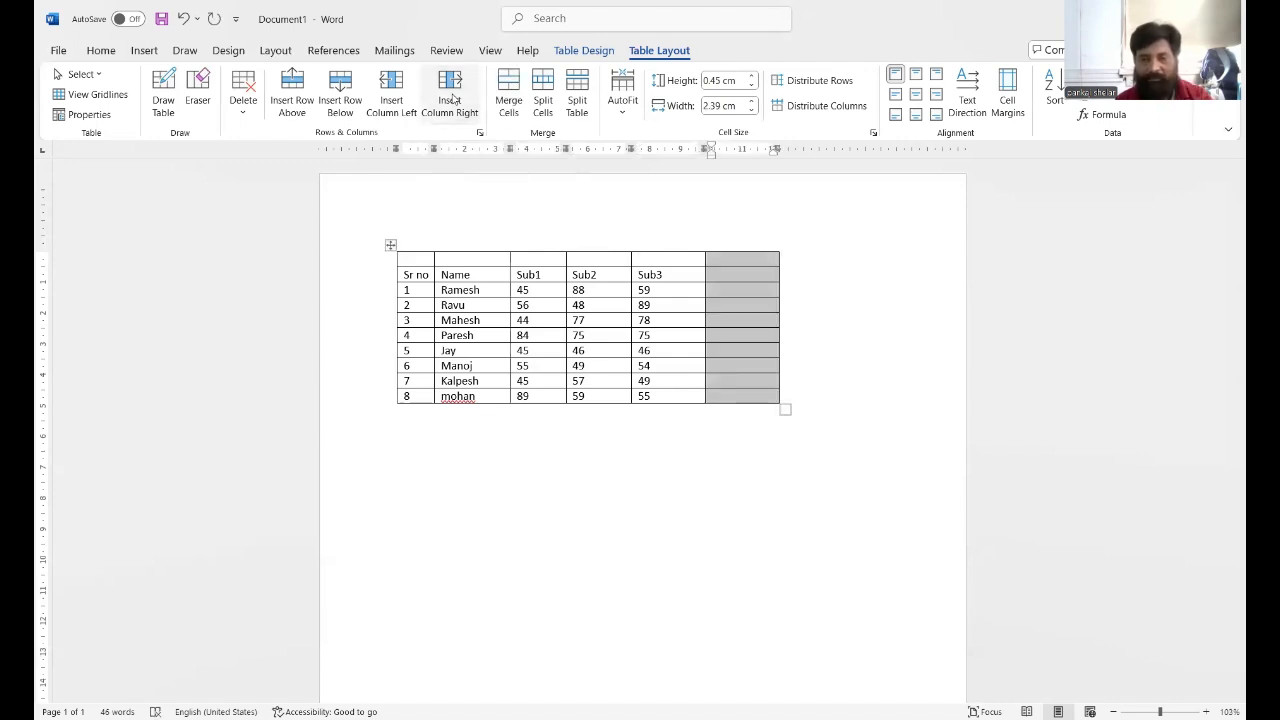
left_click(726, 278)
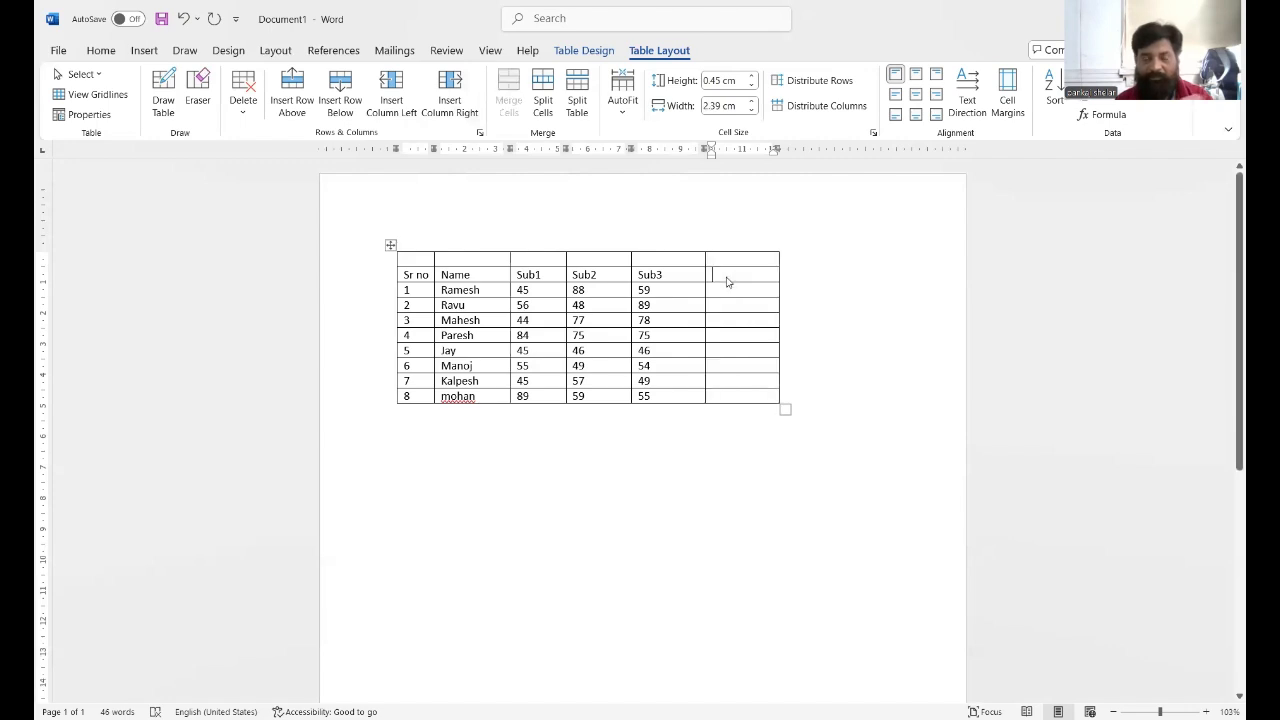
type("total")
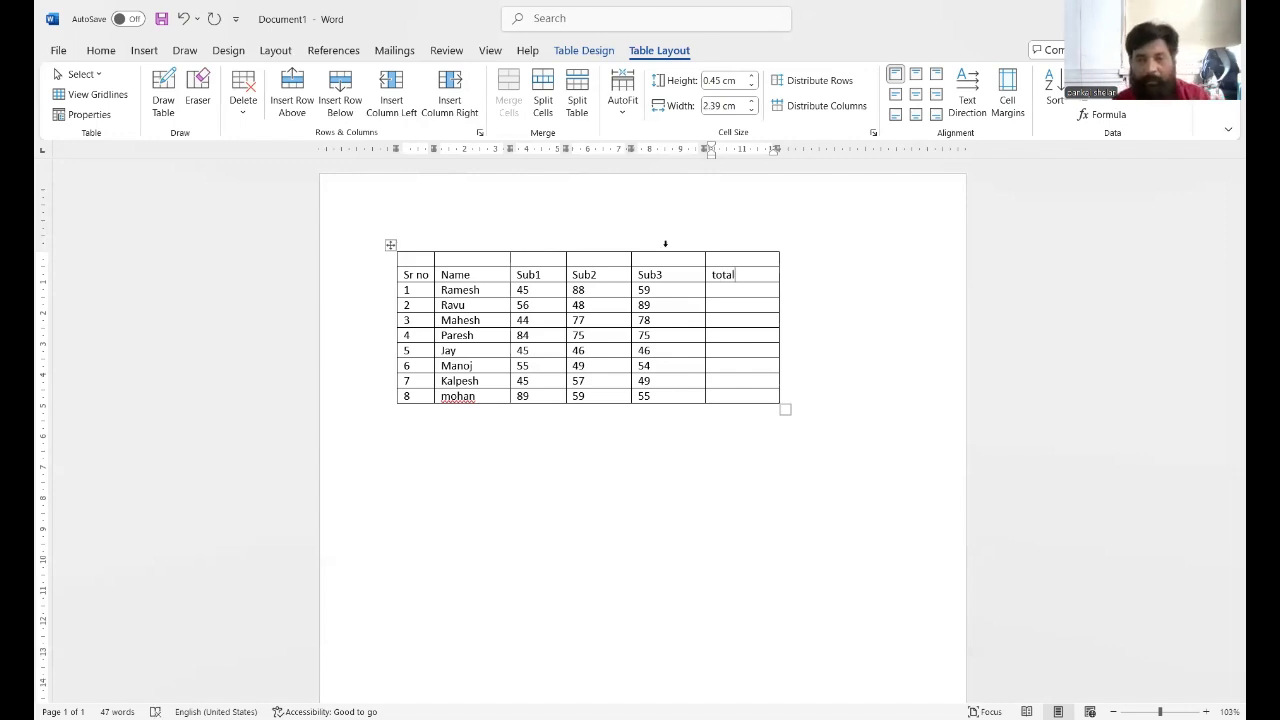
Step: Insert the formula =SUM(LEFT) in the total cell of the row with Sr no 1
left_click(713, 295)
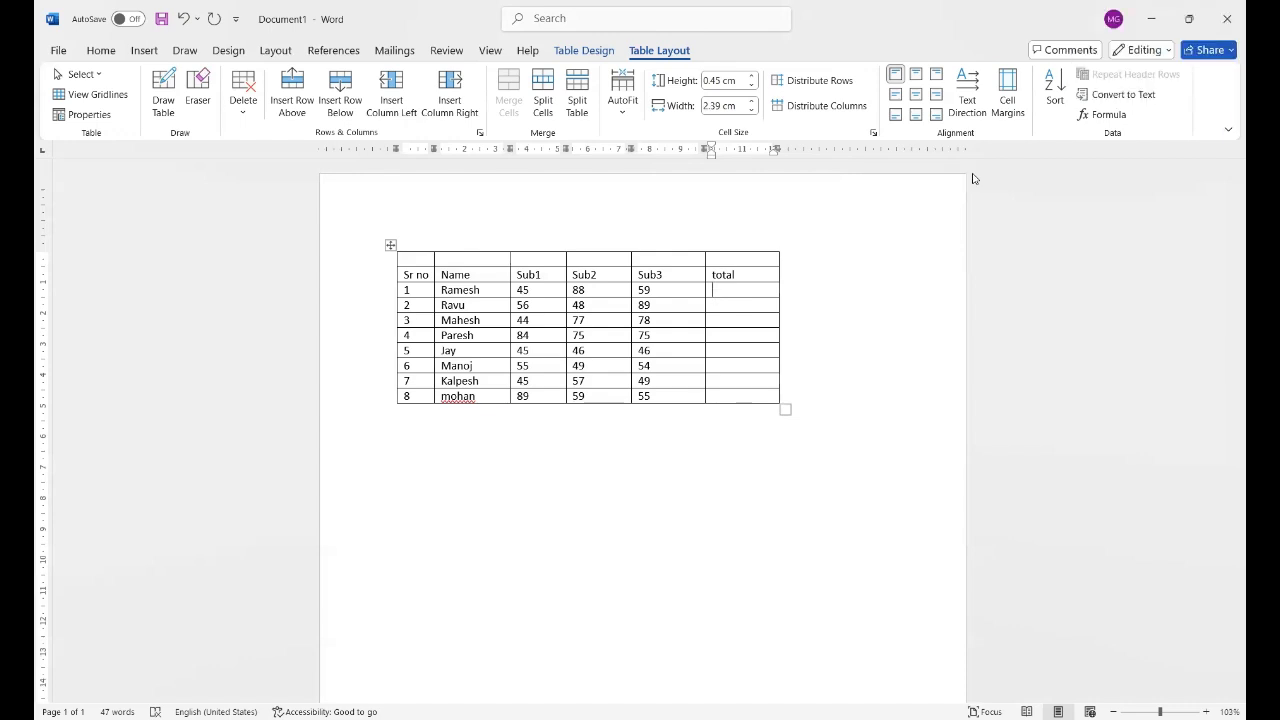
left_click(1105, 116)
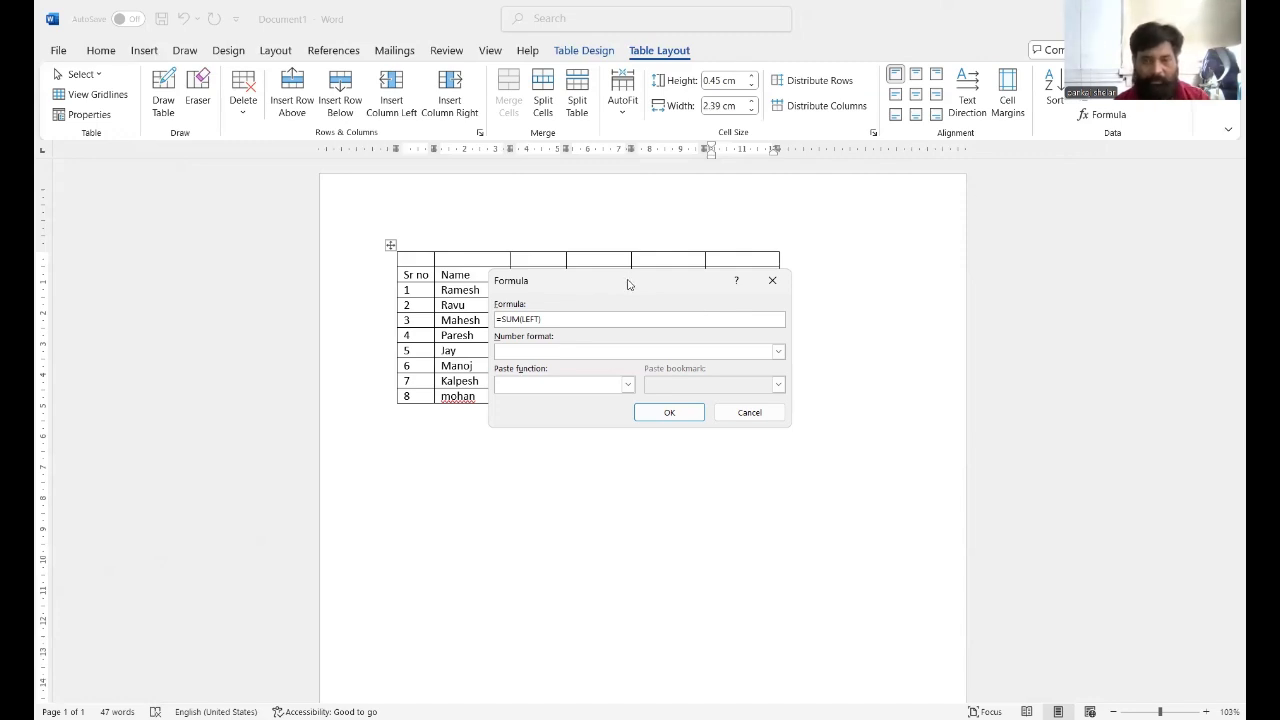
left_click_drag(628, 285, 644, 396)
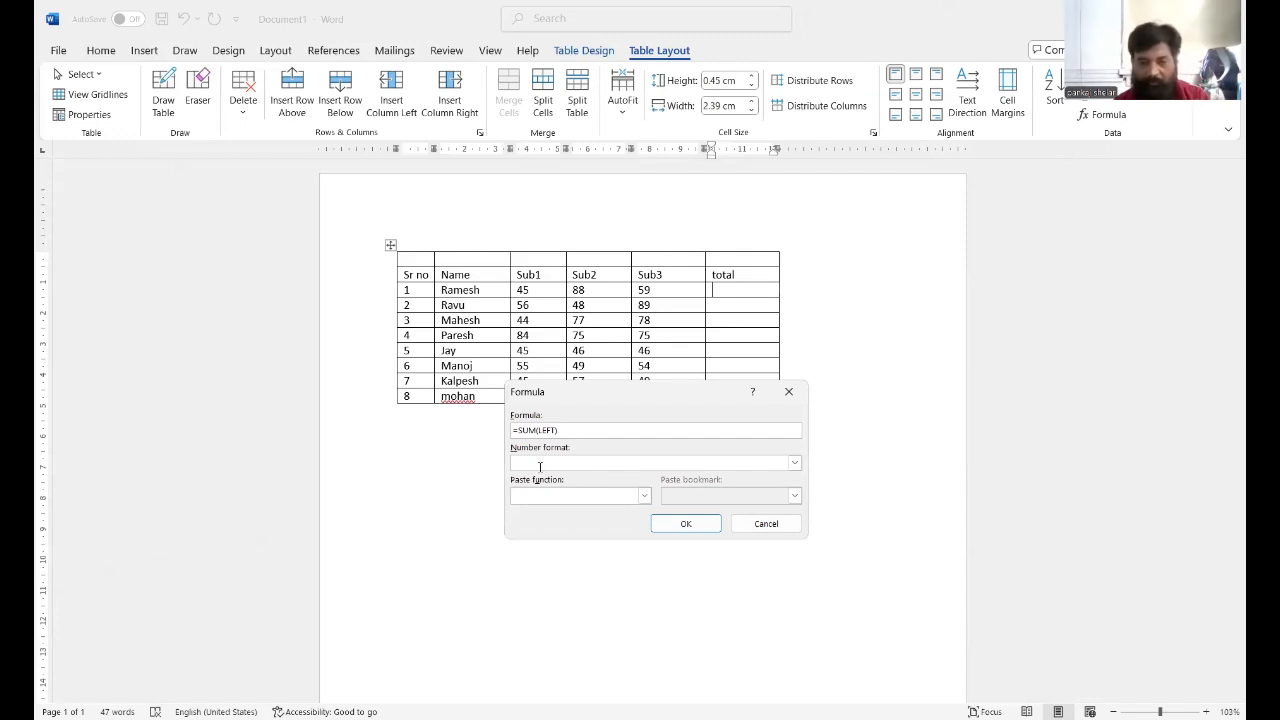
left_click(685, 524)
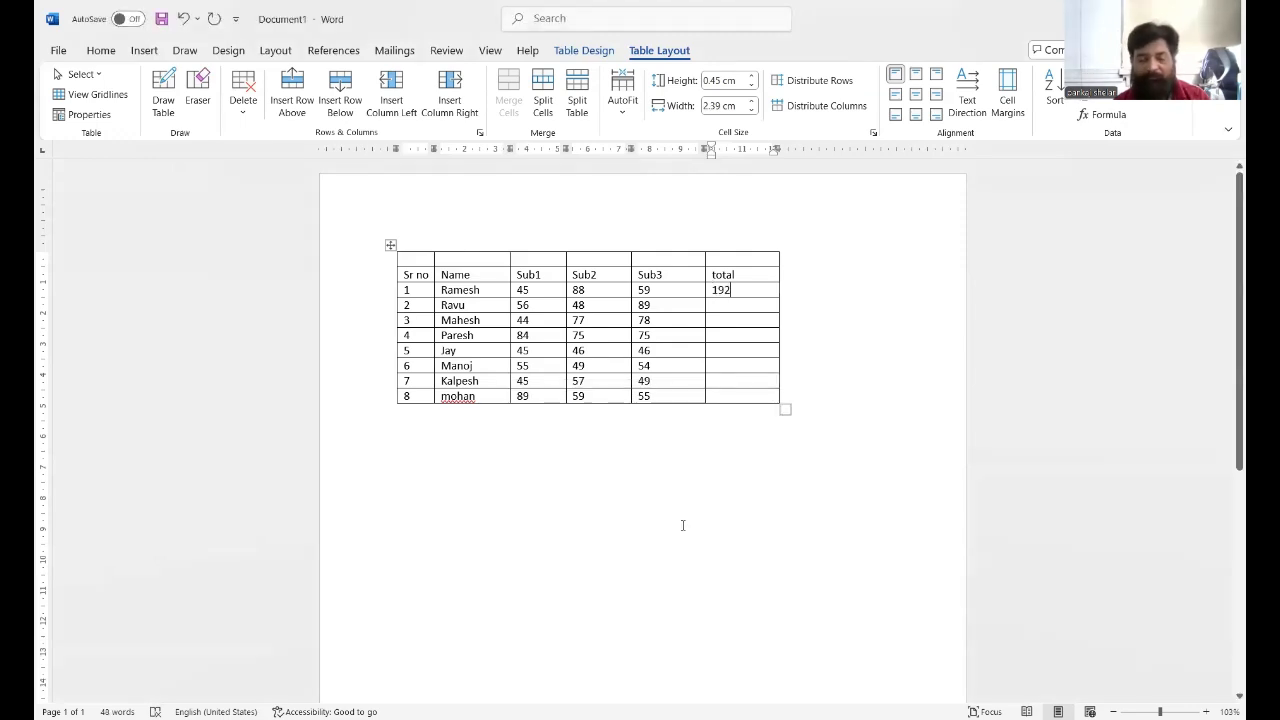
Step: Insert the formula =SUM(left) in the total cell of the row with Sr no 2
left_click(731, 303)
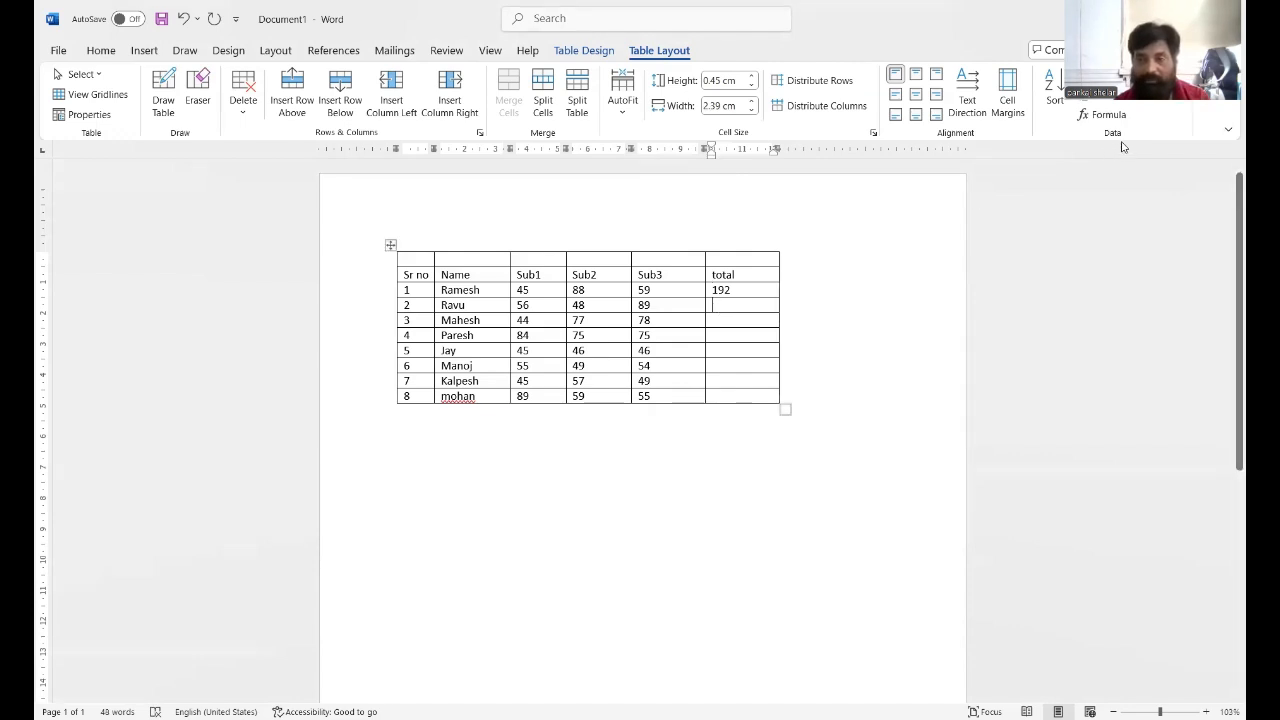
left_click(1086, 116)
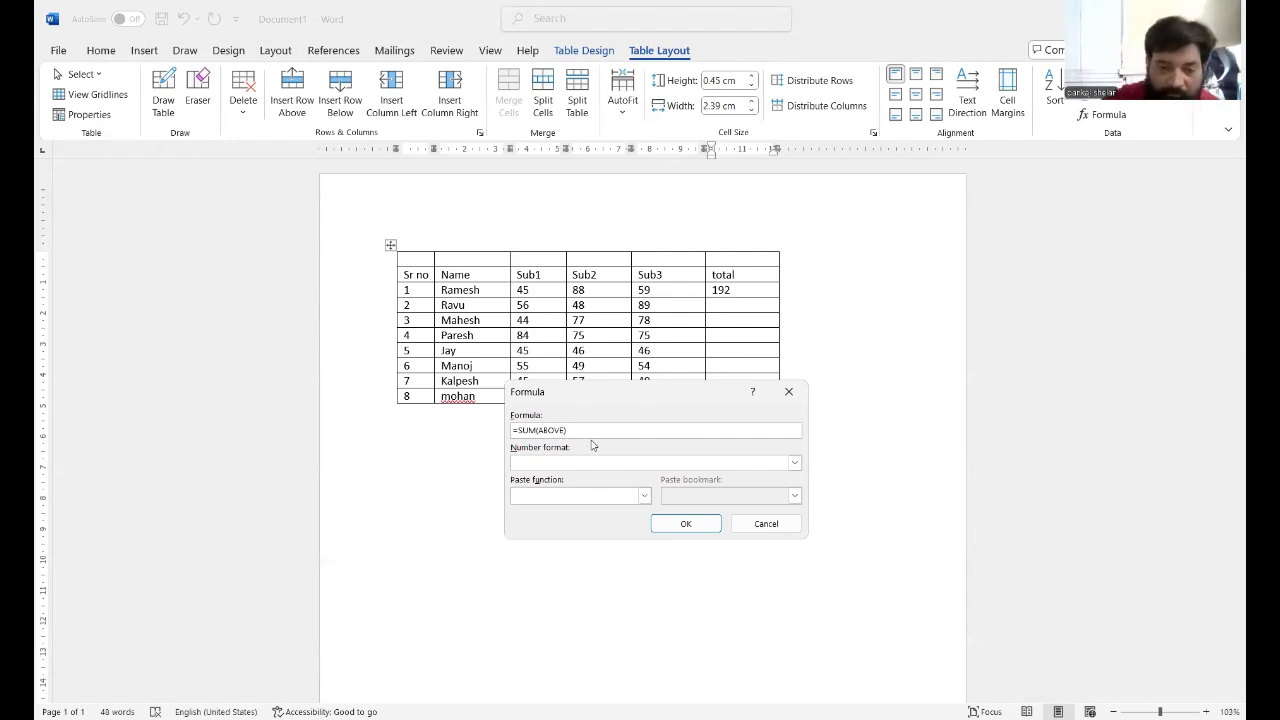
key("BackSpace")
key("BackSpace")
key("BackSpace")
key("BackSpace")
key("BackSpace")
key("BackSpace")
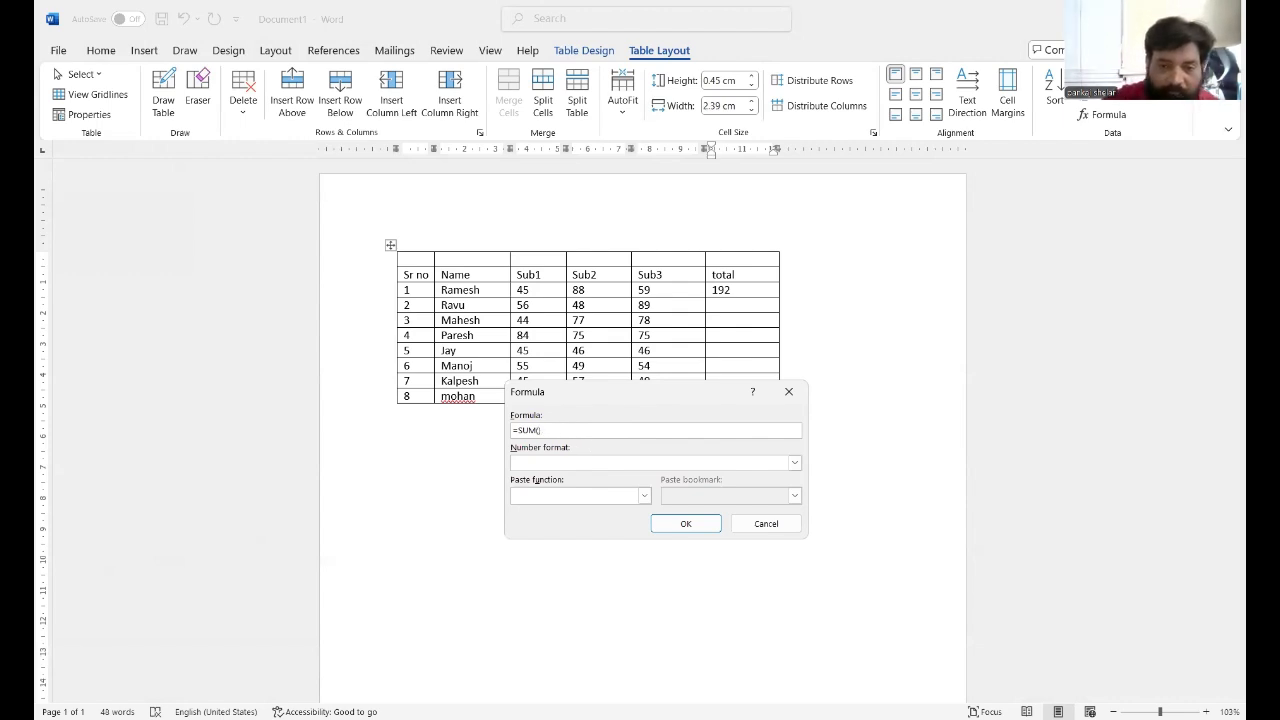
type("left)")
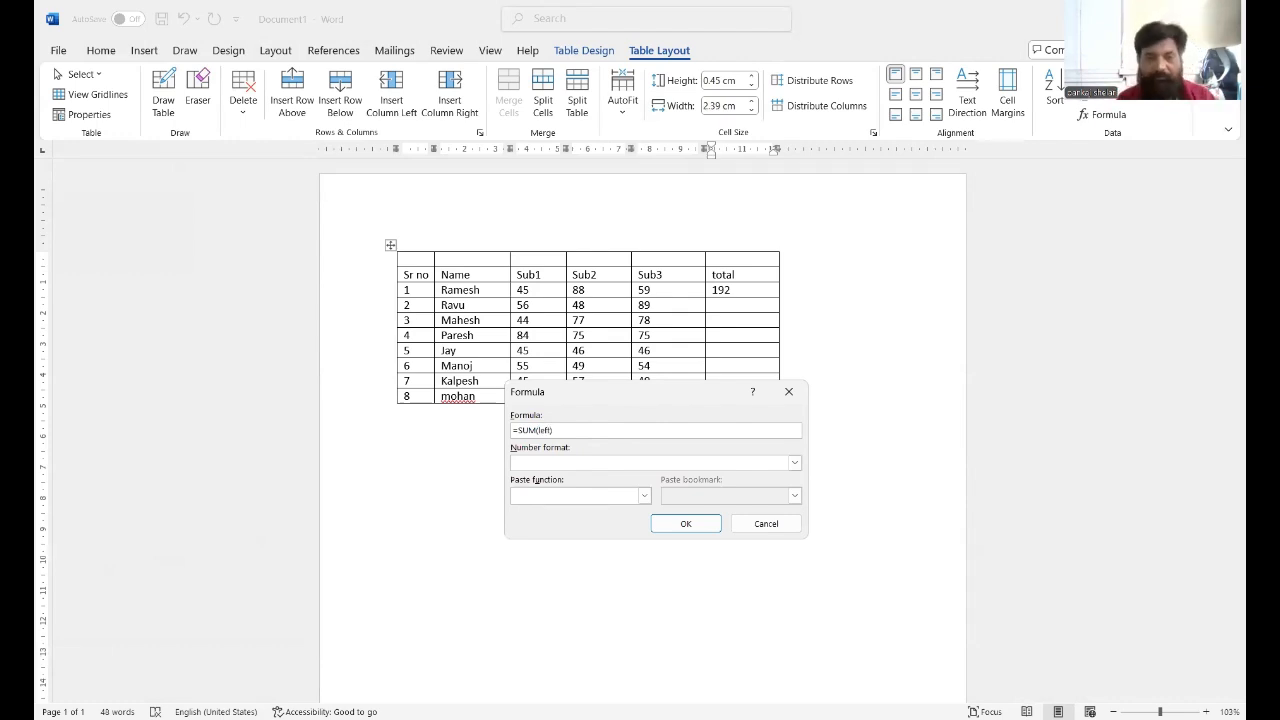
left_click(678, 527)
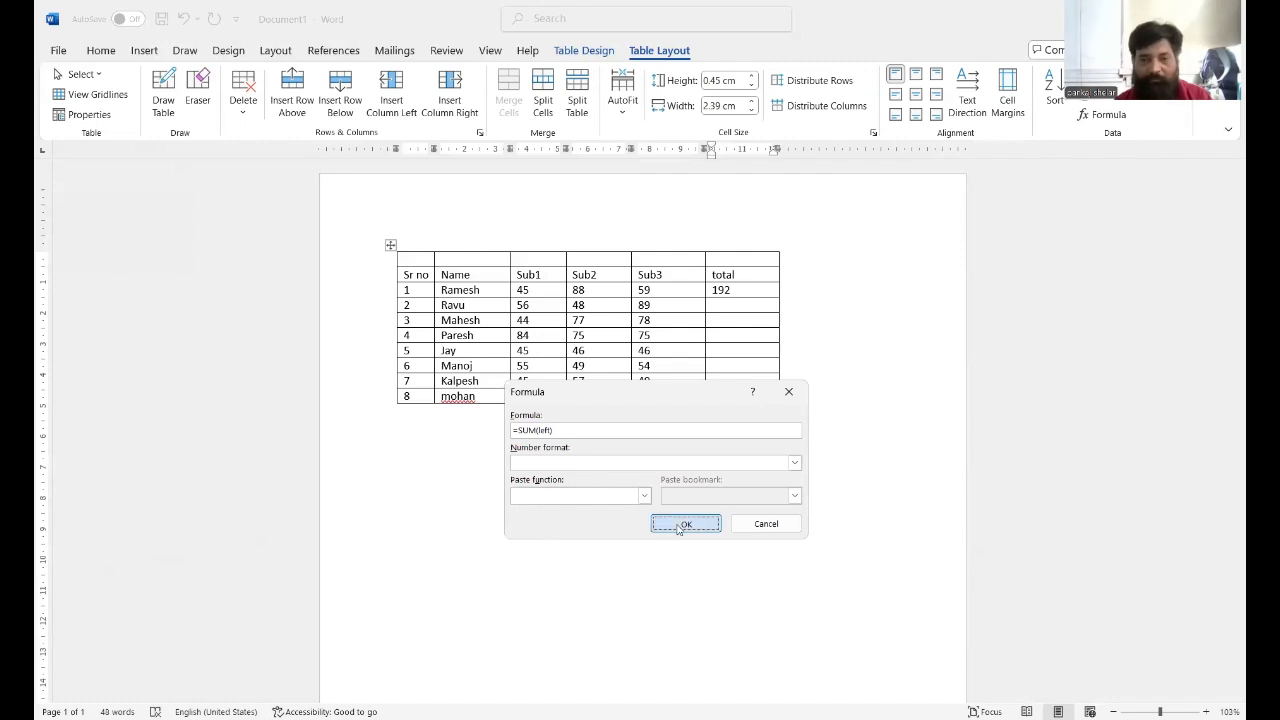
Step: Insert the formula =SUM(left) in the total cell of the row with Sr no 3
left_click(728, 325)
left_click(1105, 116)
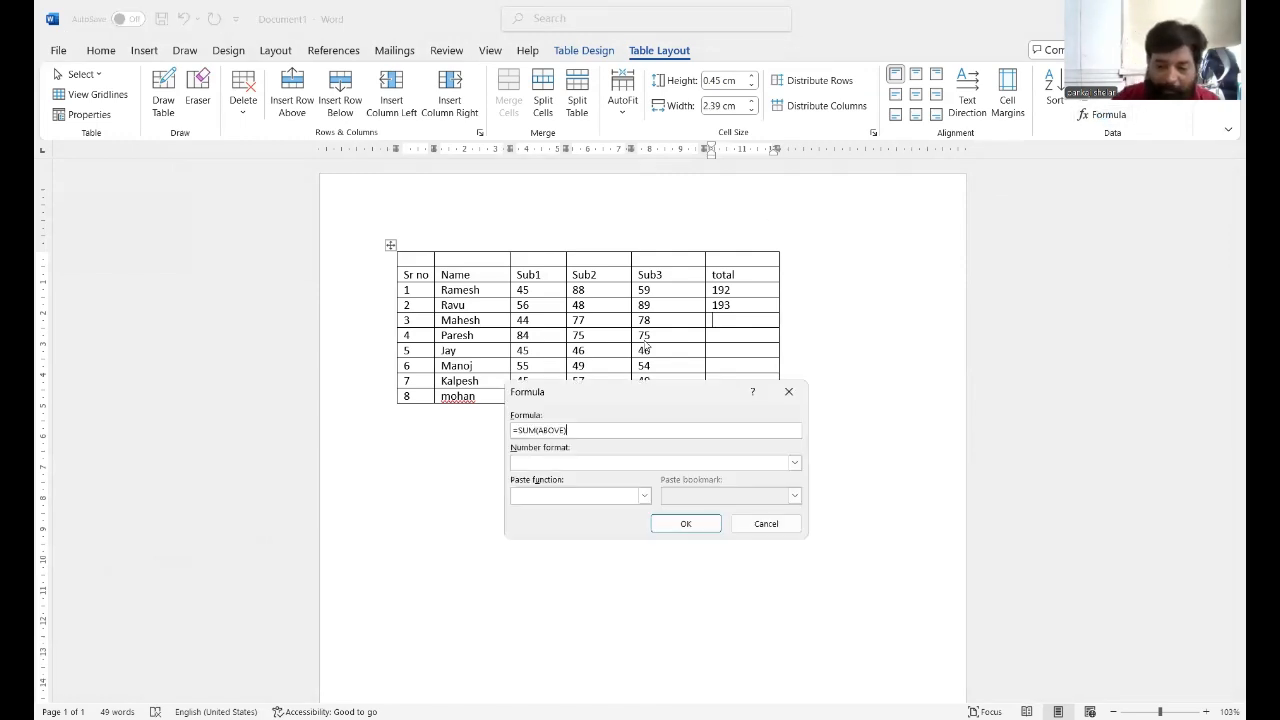
key("BackSpace")
key("BackSpace")
key("BackSpace")
key("BackSpace")
key("BackSpace")
key("BackSpace")
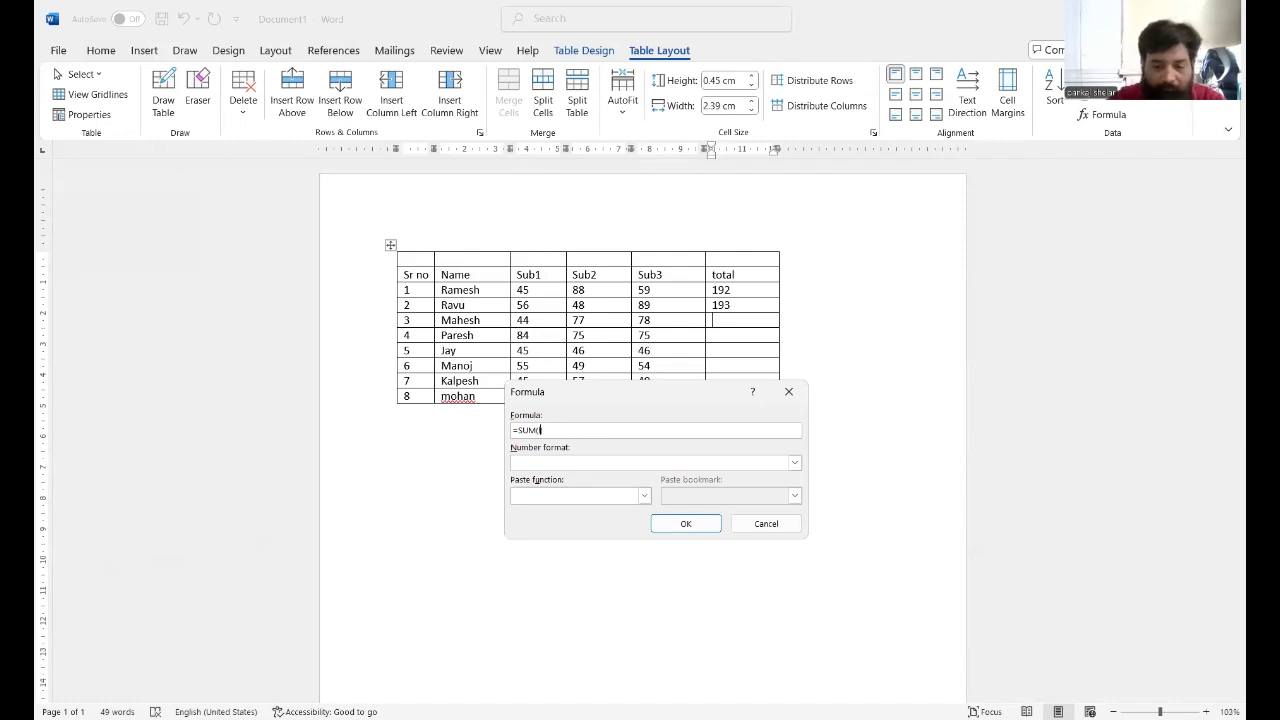
type("left)")
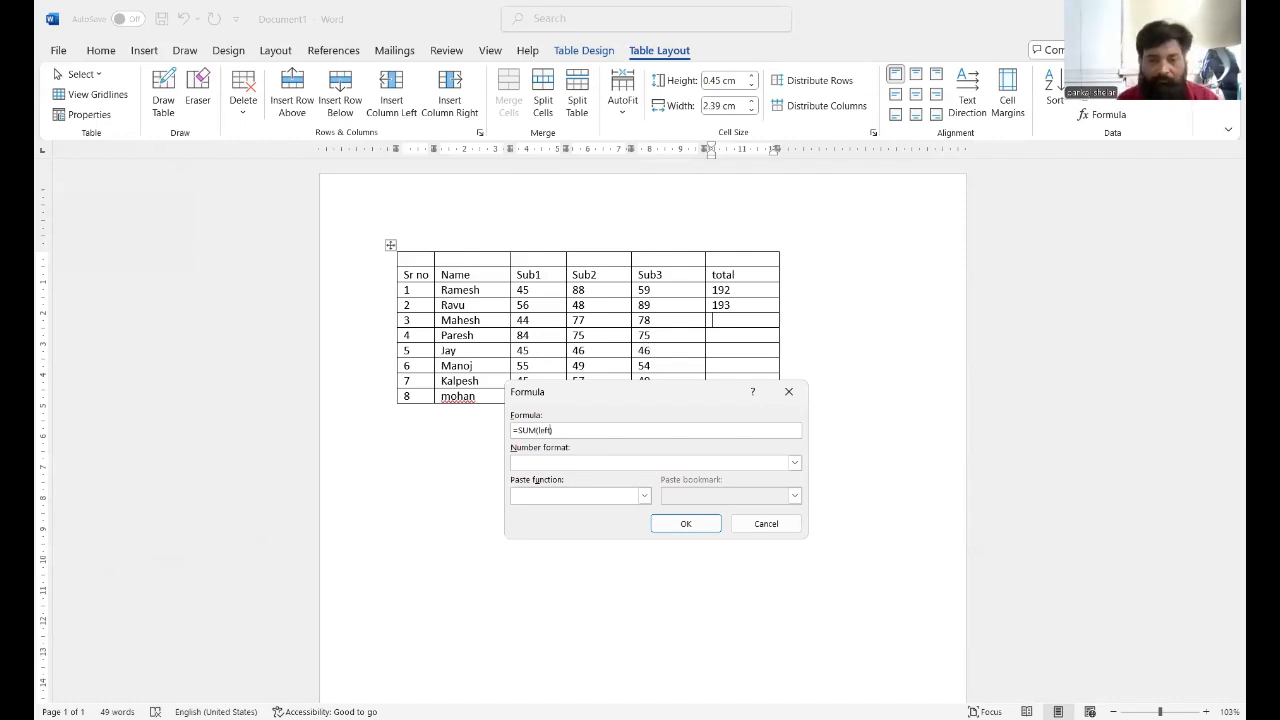
left_click(685, 524)
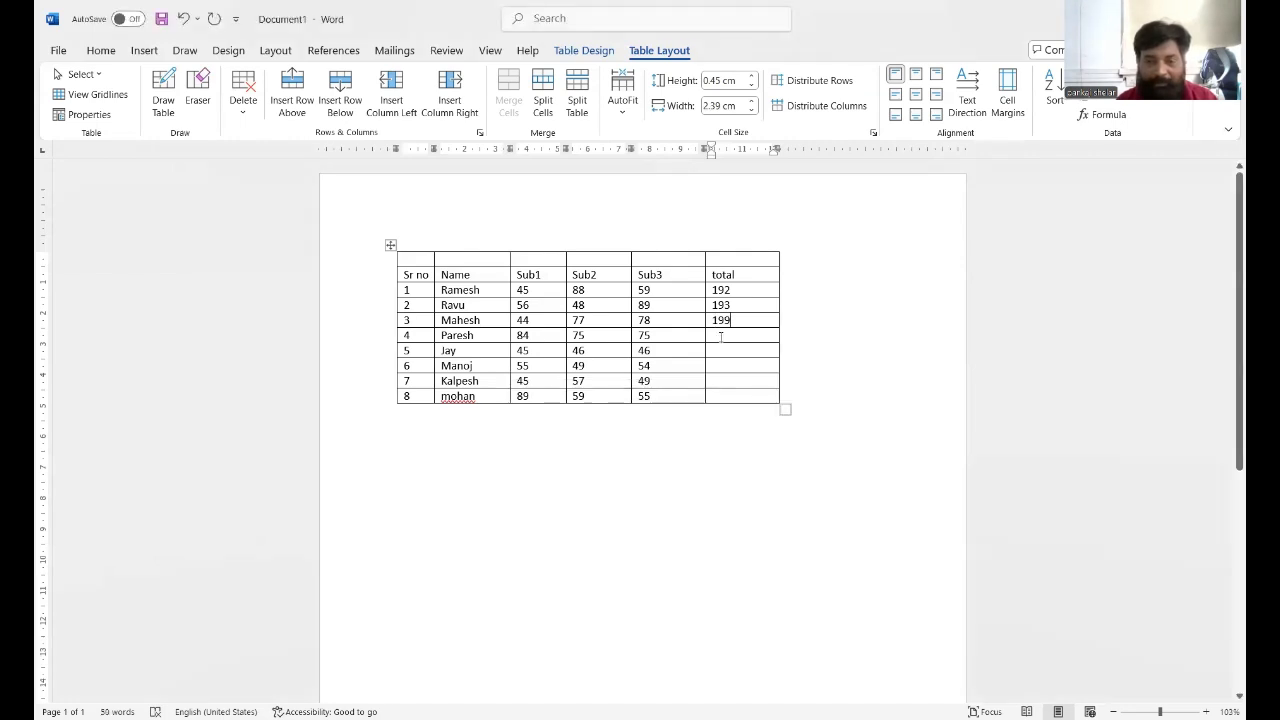
Step: Insert the formula =SUM(left) in the total cell of the row with Sr no 4
left_click(1102, 118)
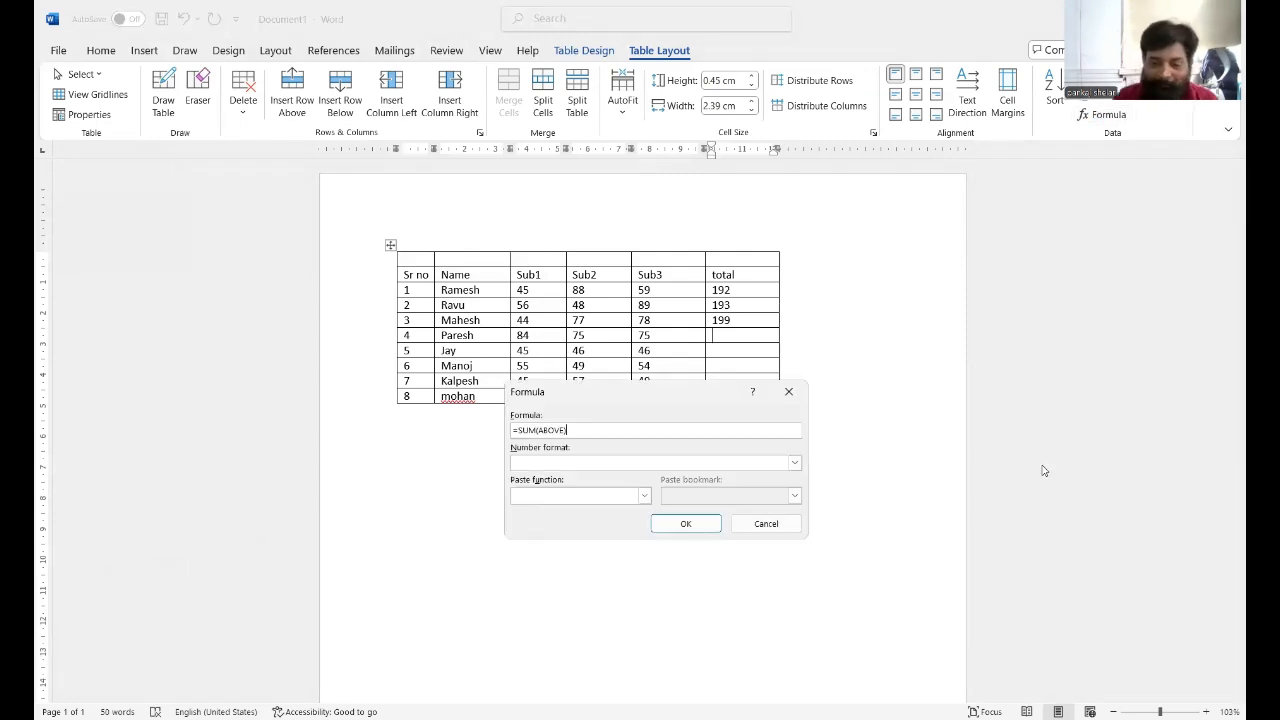
key("BackSpace")
key("BackSpace")
key("BackSpace")
key("BackSpace")
key("BackSpace")
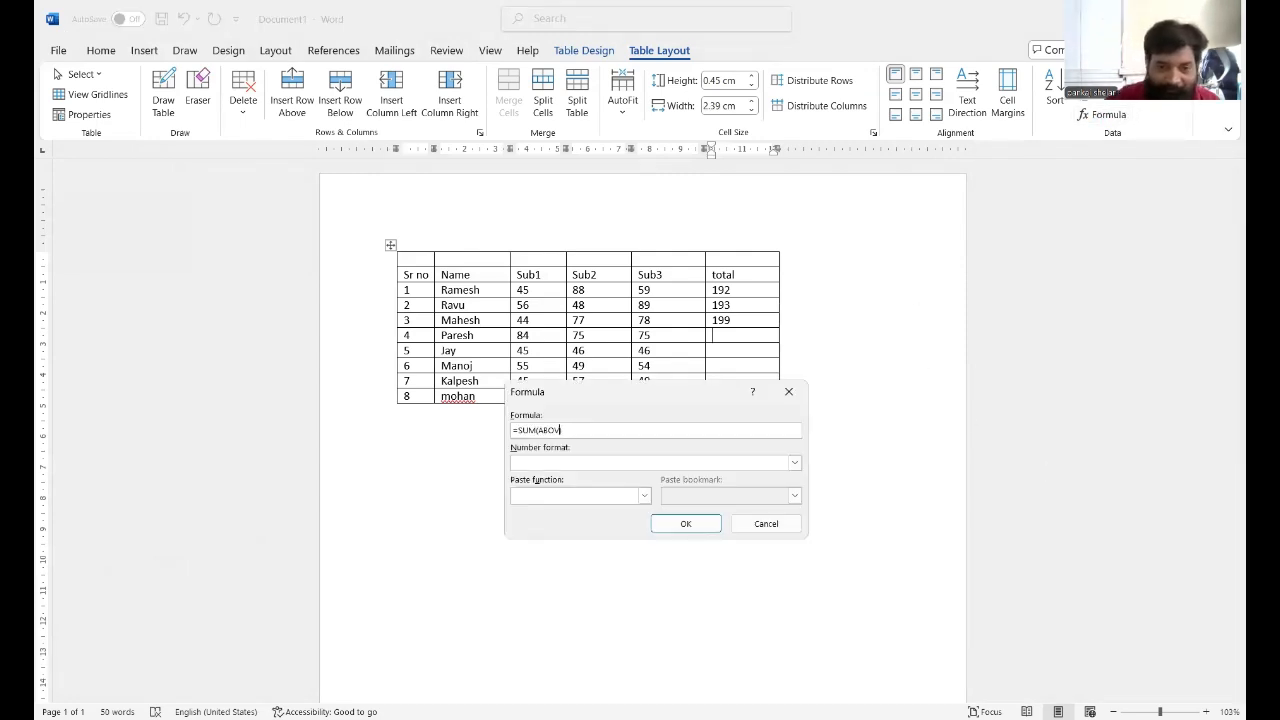
key("BackSpace")
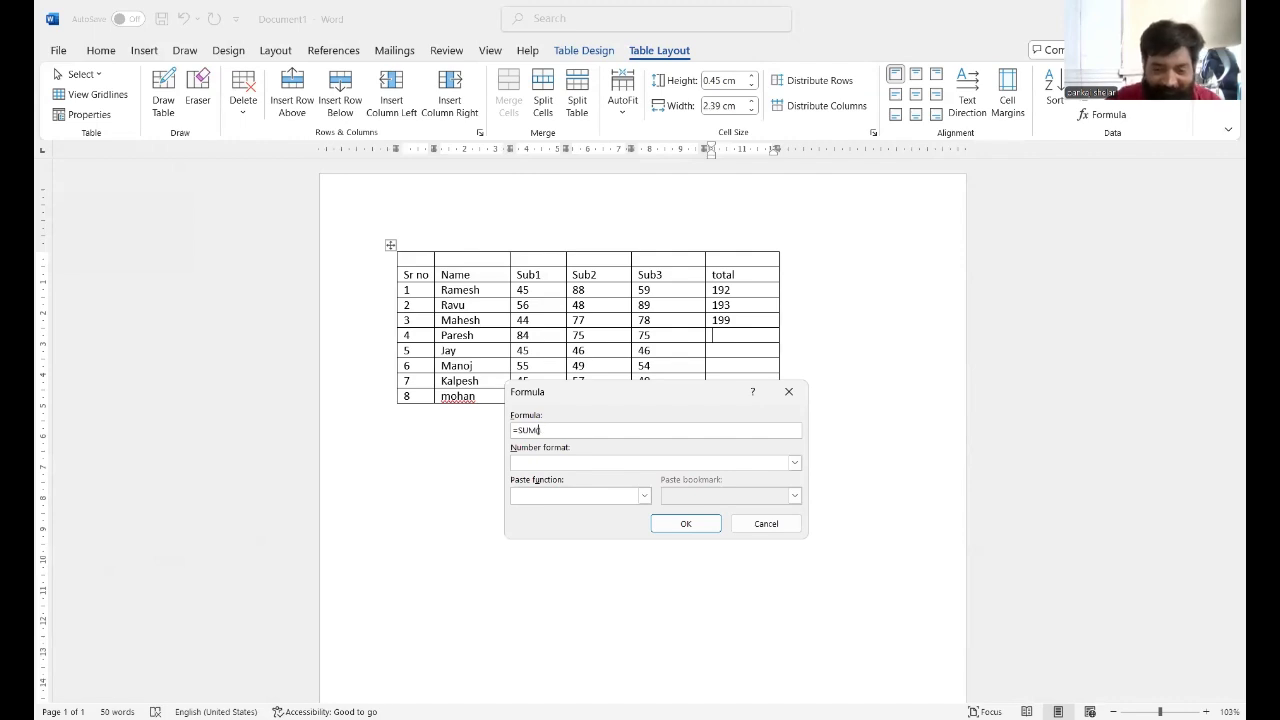
type("left)")
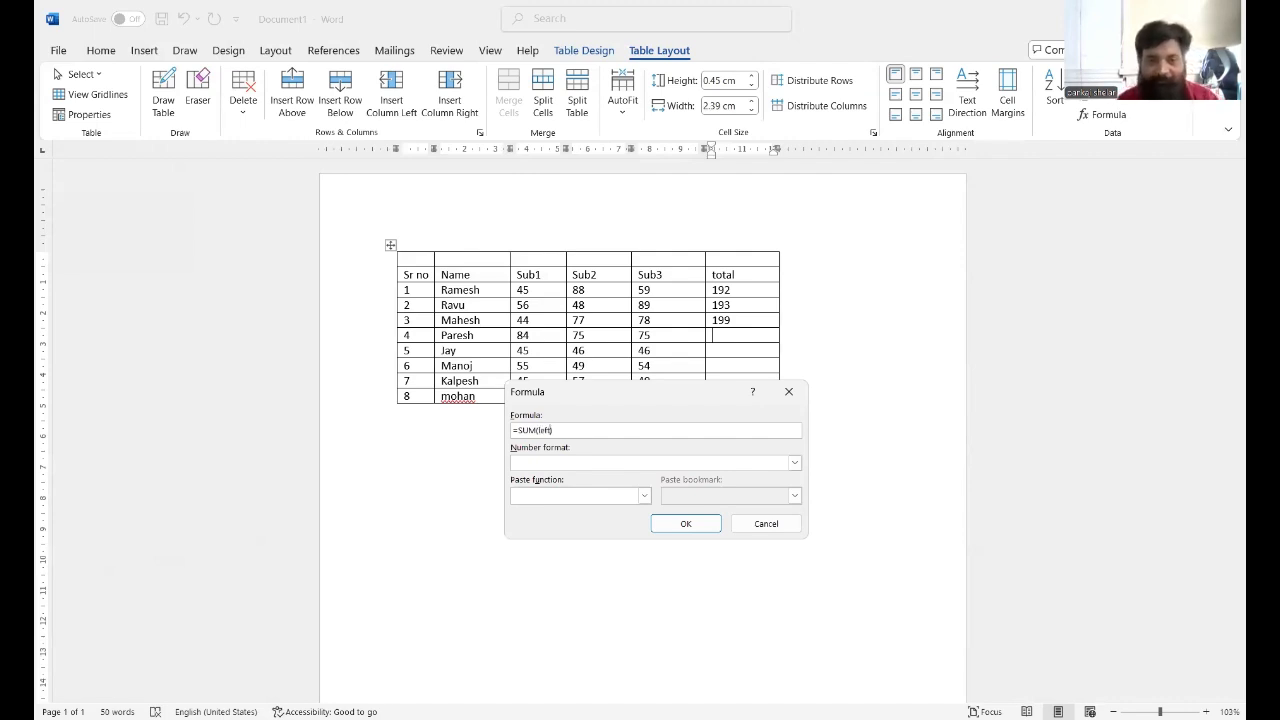
left_click(686, 524)
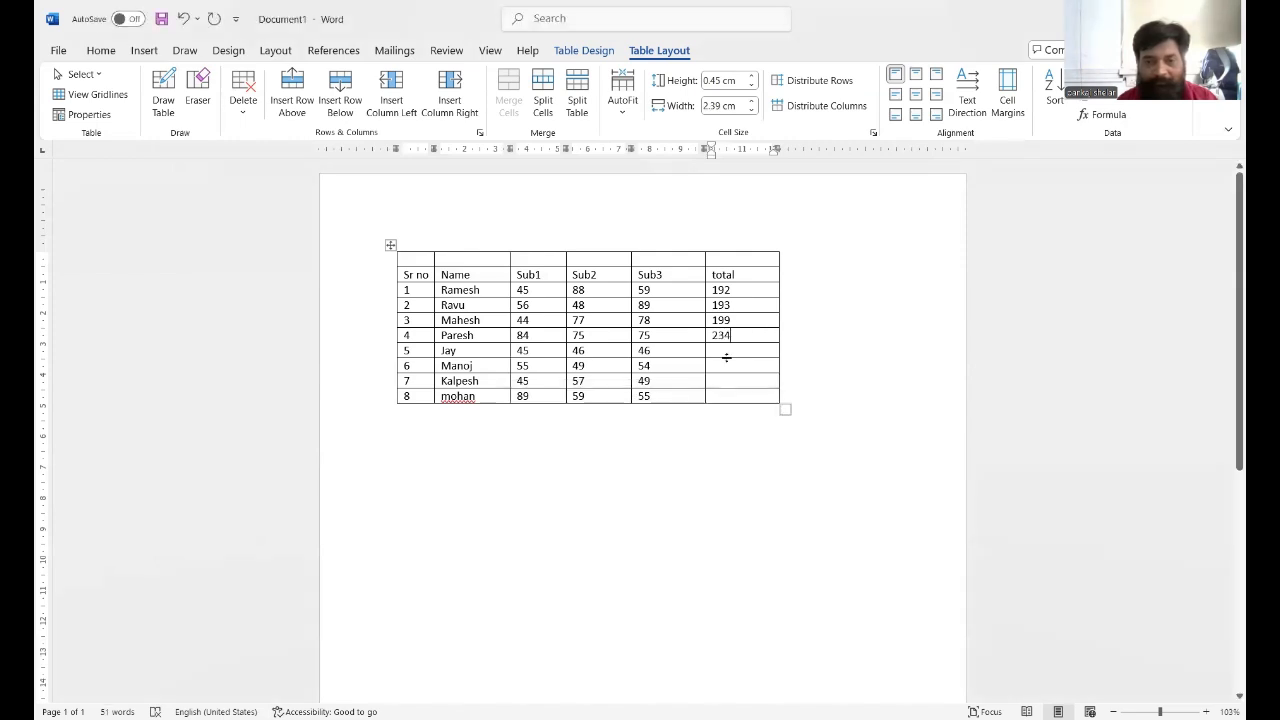
Step: Insert the formula =SUM(left) in the total cell of the row with Sr no 5
left_click(718, 347)
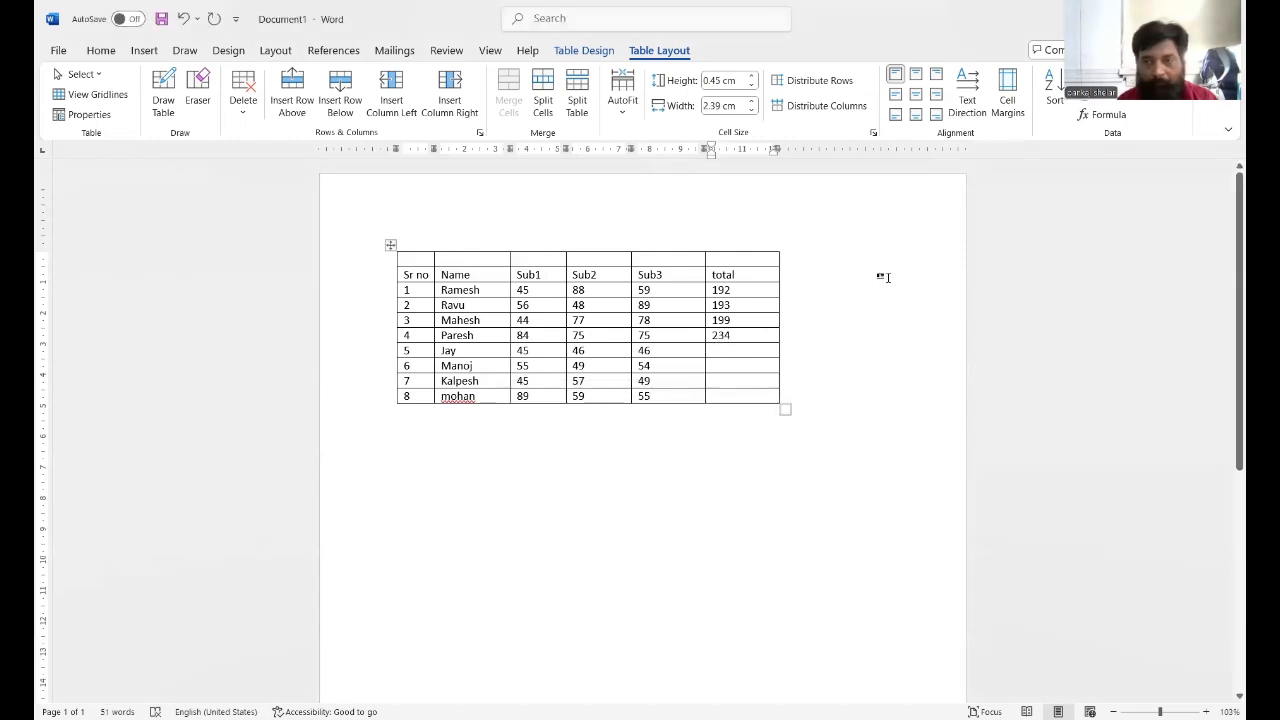
left_click(1107, 116)
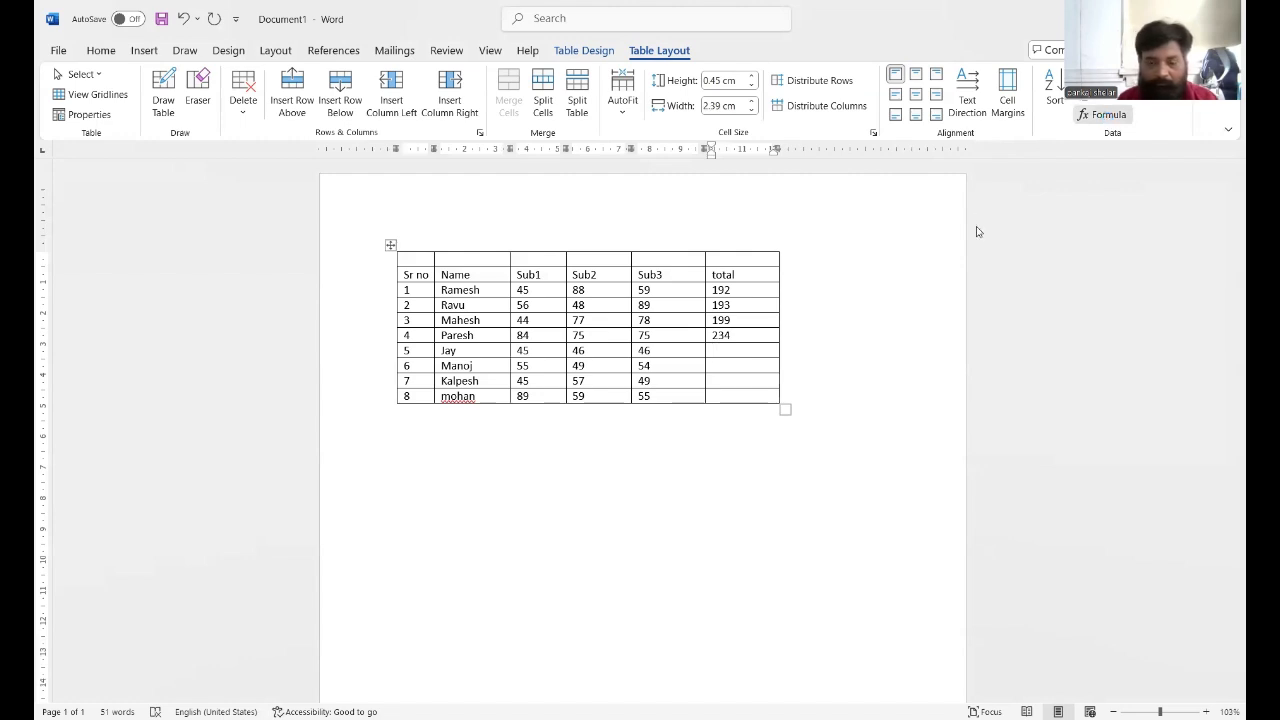
key("BackSpace")
key("BackSpace")
key("BackSpace")
key("BackSpace")
key("BackSpace")
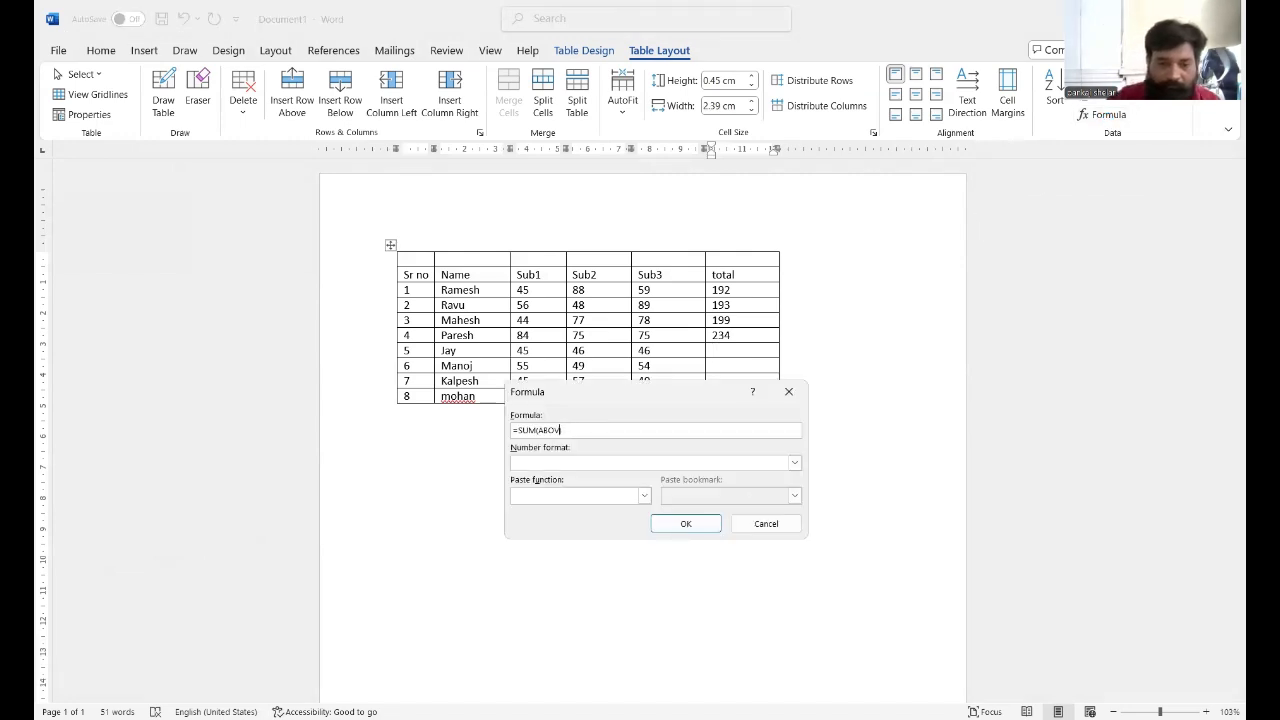
key("BackSpace")
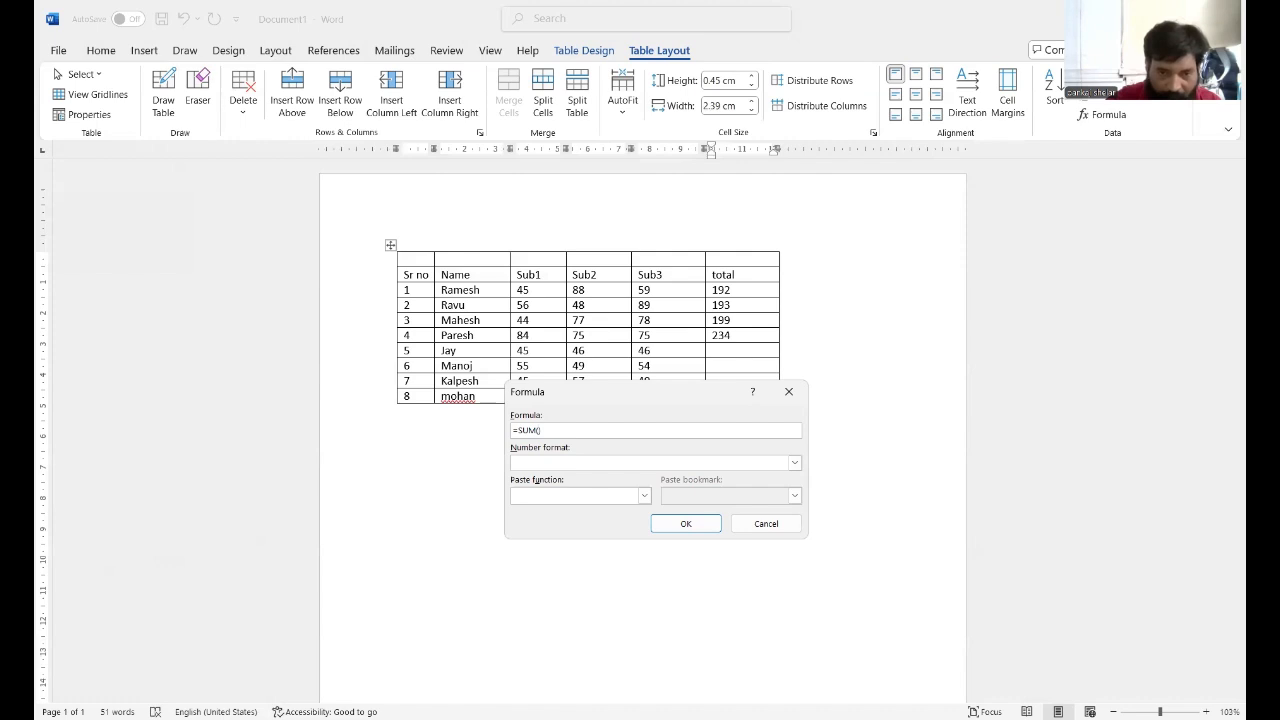
type("left")
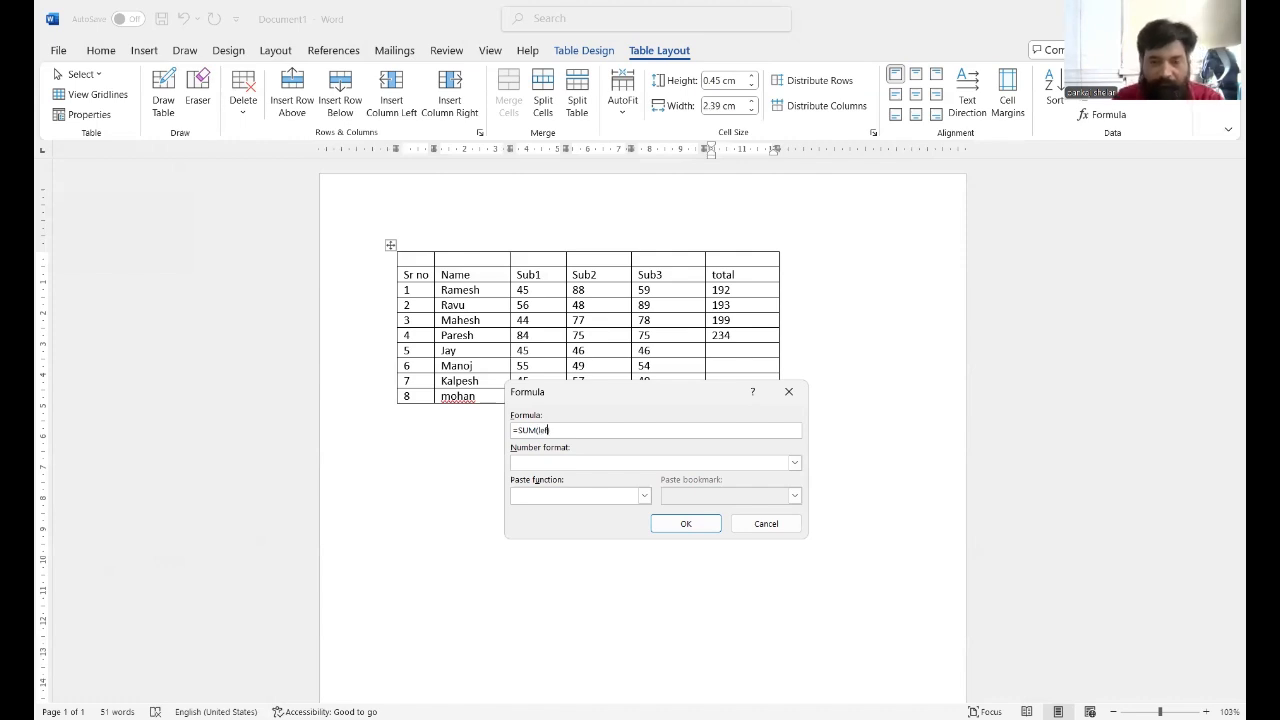
left_click(688, 530)
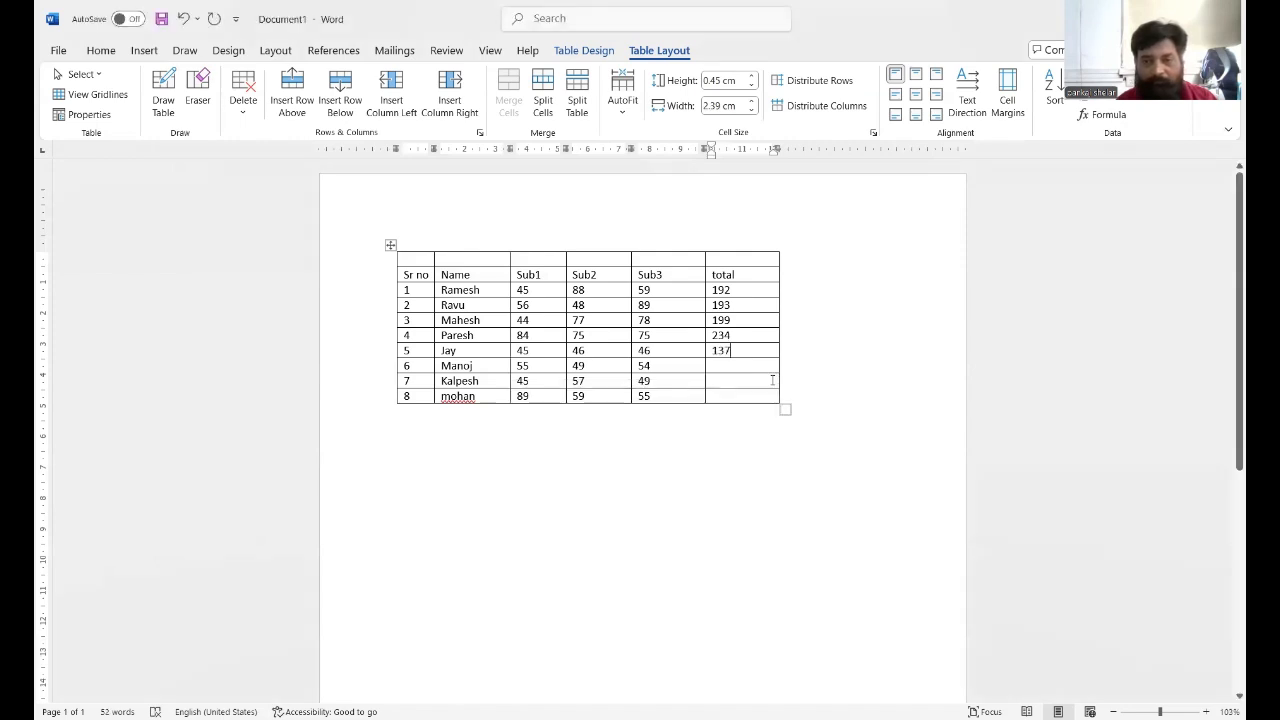
Step: Insert the formula =SUM(left) in the total cell of the row with Sr no 6
left_click(1100, 115)
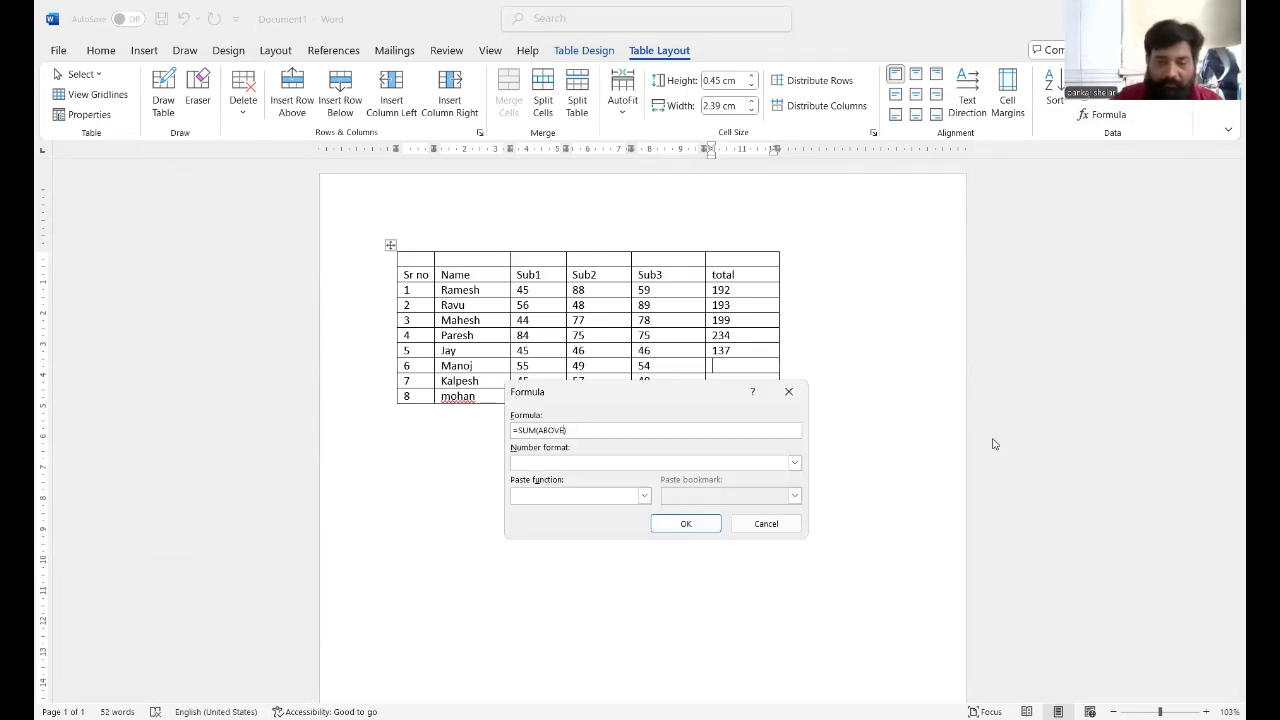
key("BackSpace")
key("BackSpace")
key("BackSpace")
key("BackSpace")
key("BackSpace")
key("BackSpace")
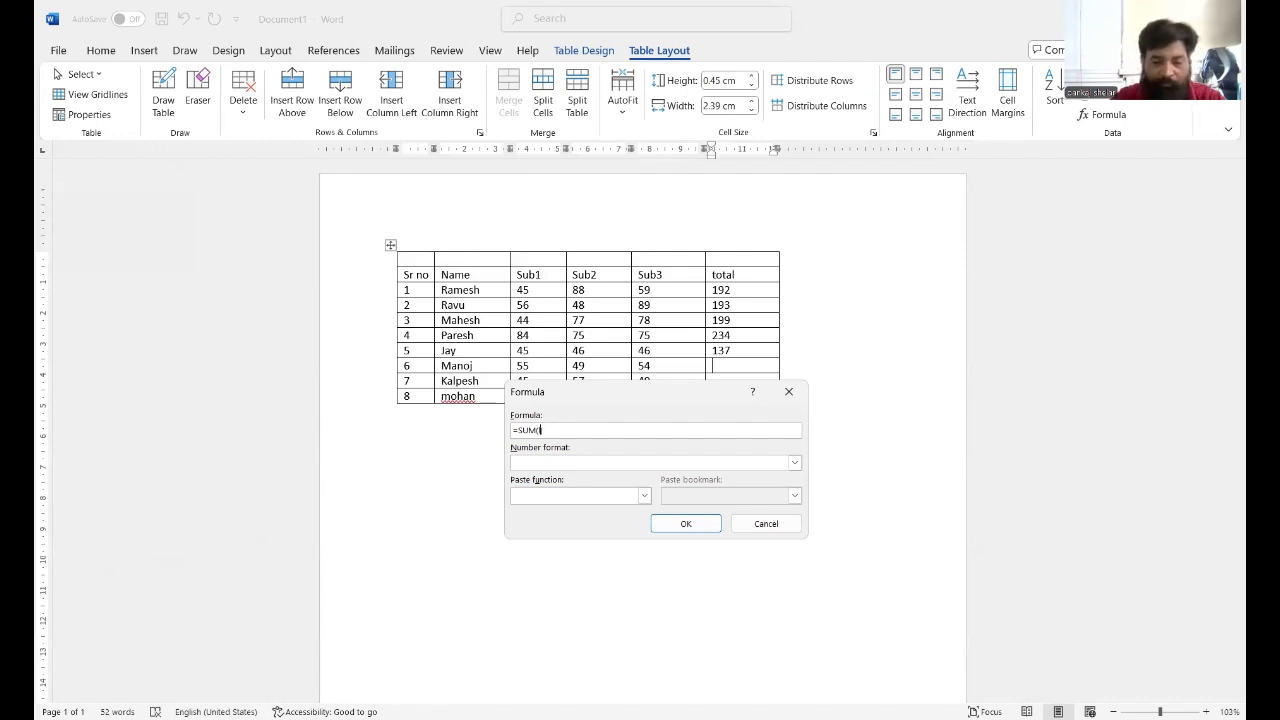
type("left)")
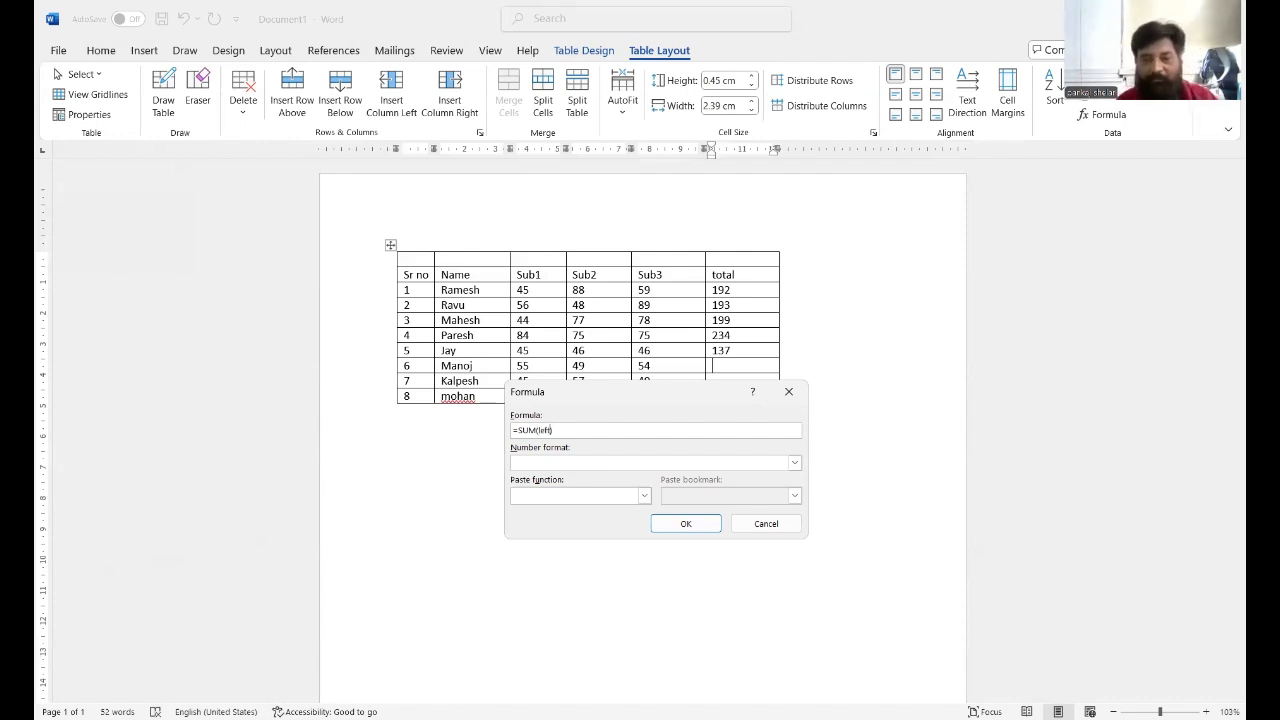
left_click(672, 528)
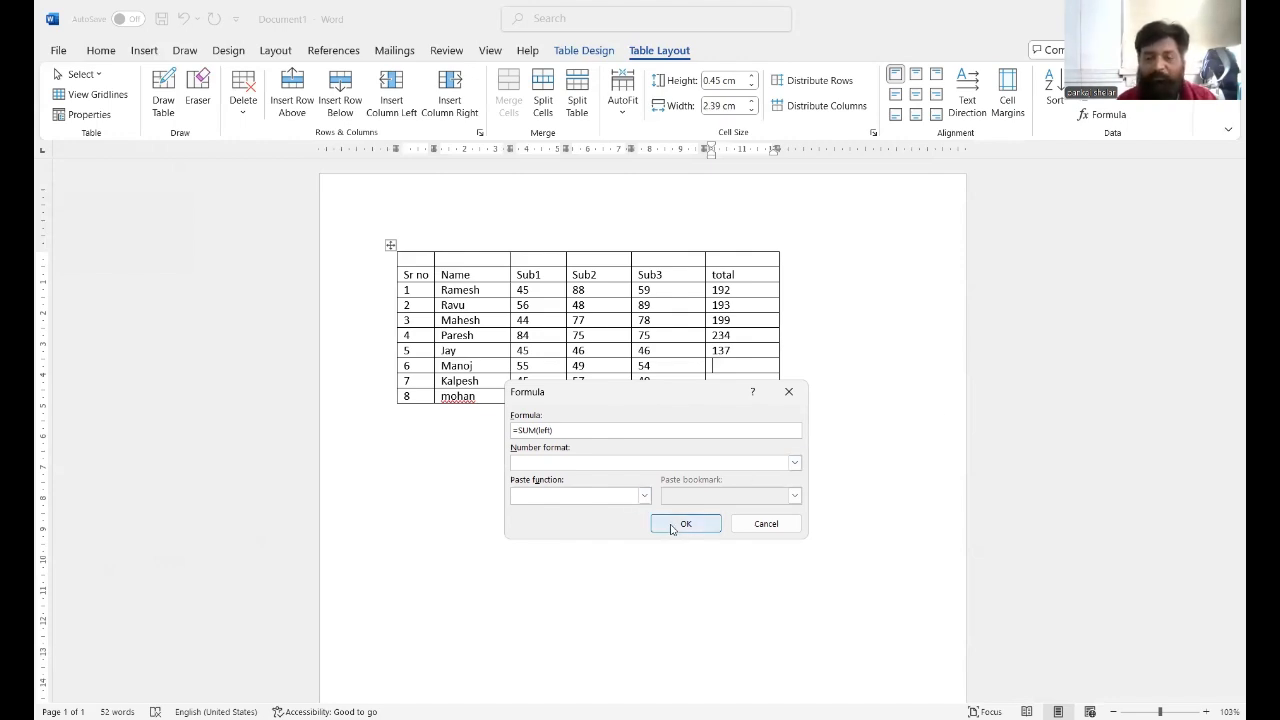
left_click(672, 528)
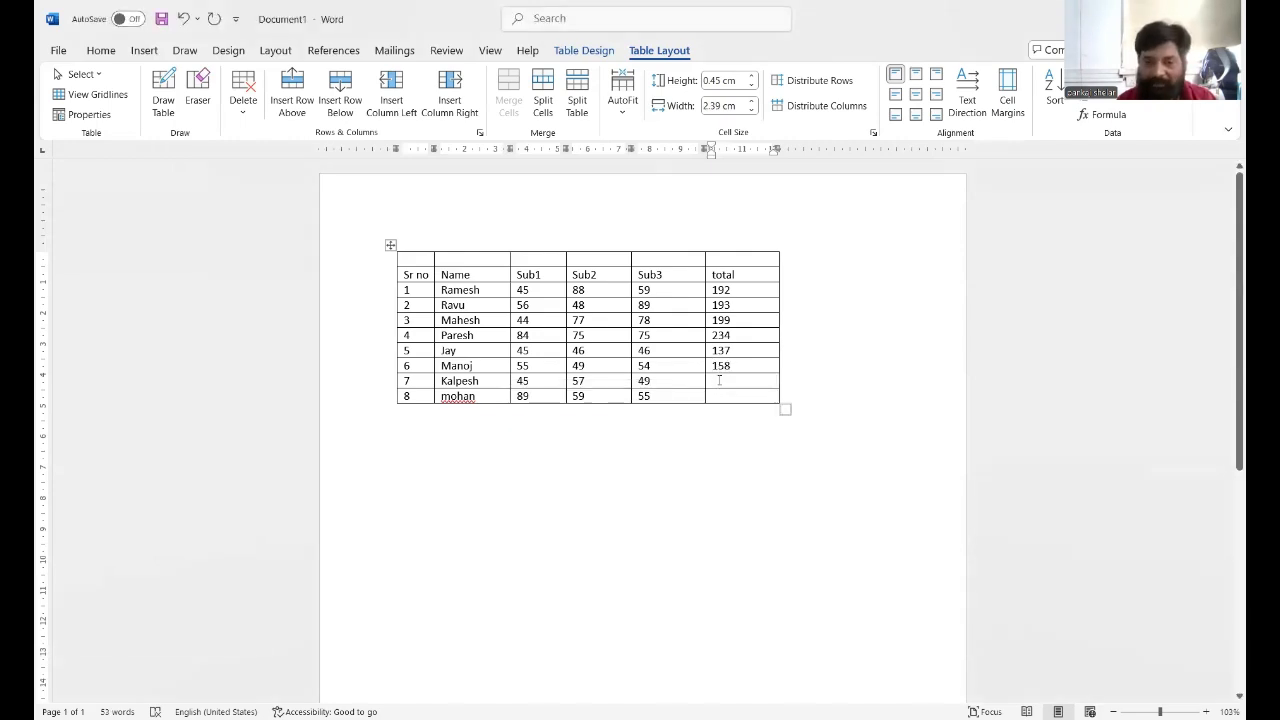
Step: Insert the formula =SUM(left) in the total cell of the row with Sr no 7
left_click(720, 380)
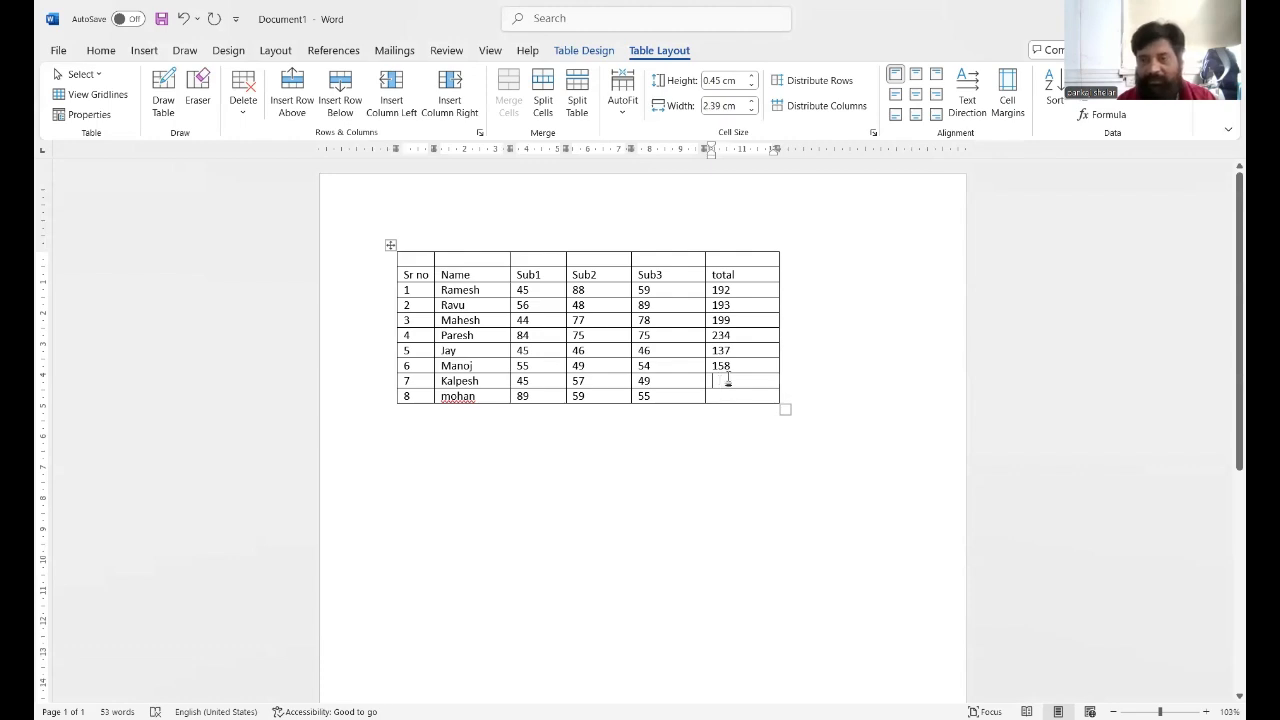
left_click(1082, 117)
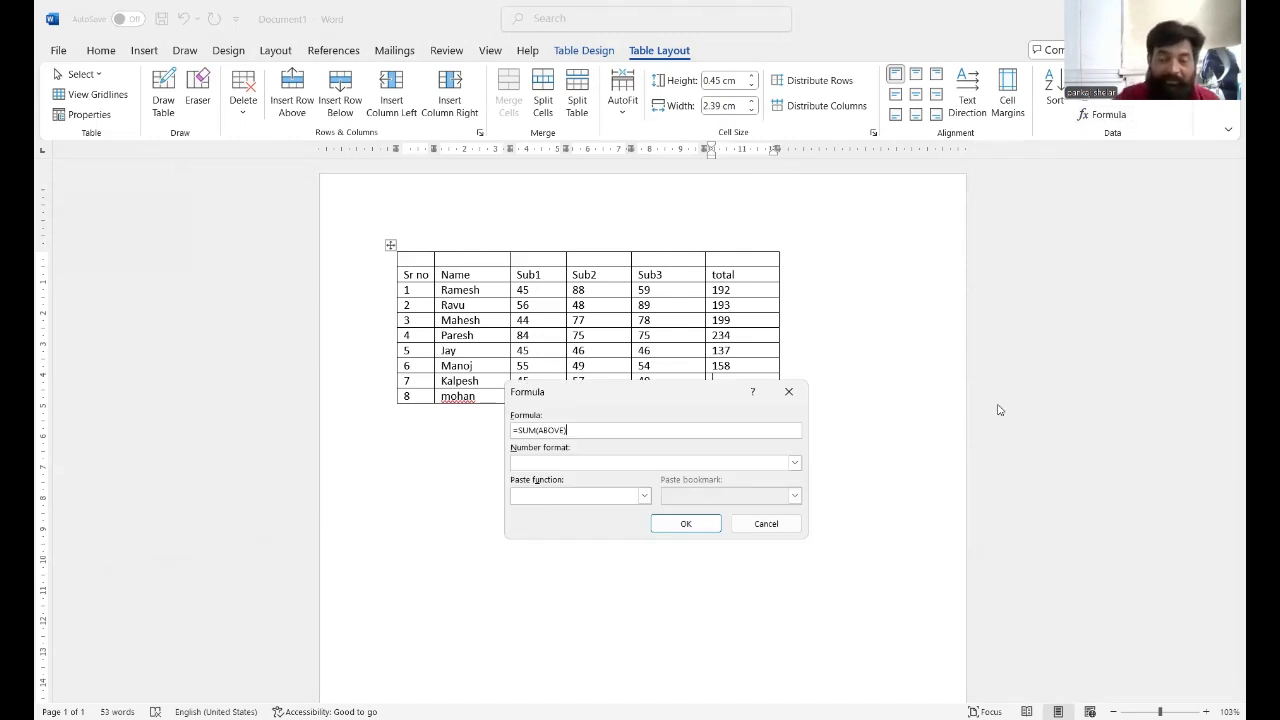
key("BackSpace")
key("BackSpace")
key("BackSpace")
key("BackSpace")
key("BackSpace")
key("BackSpace")
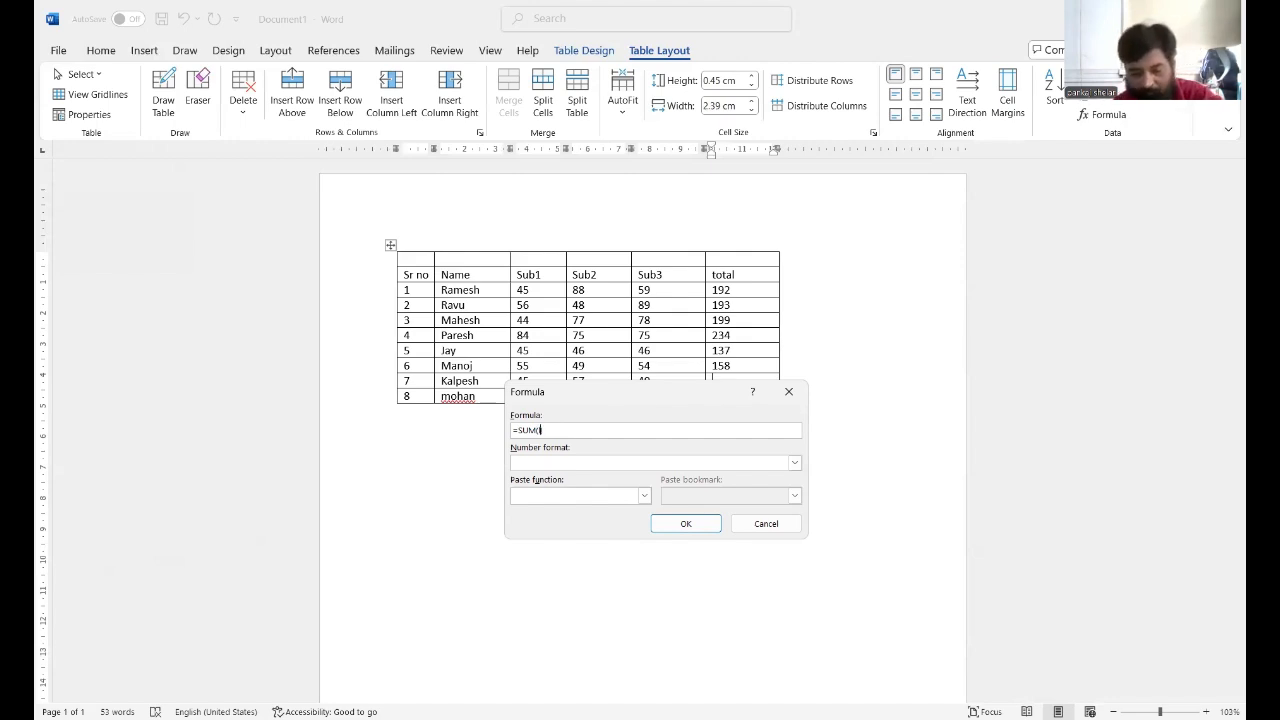
type("left)")
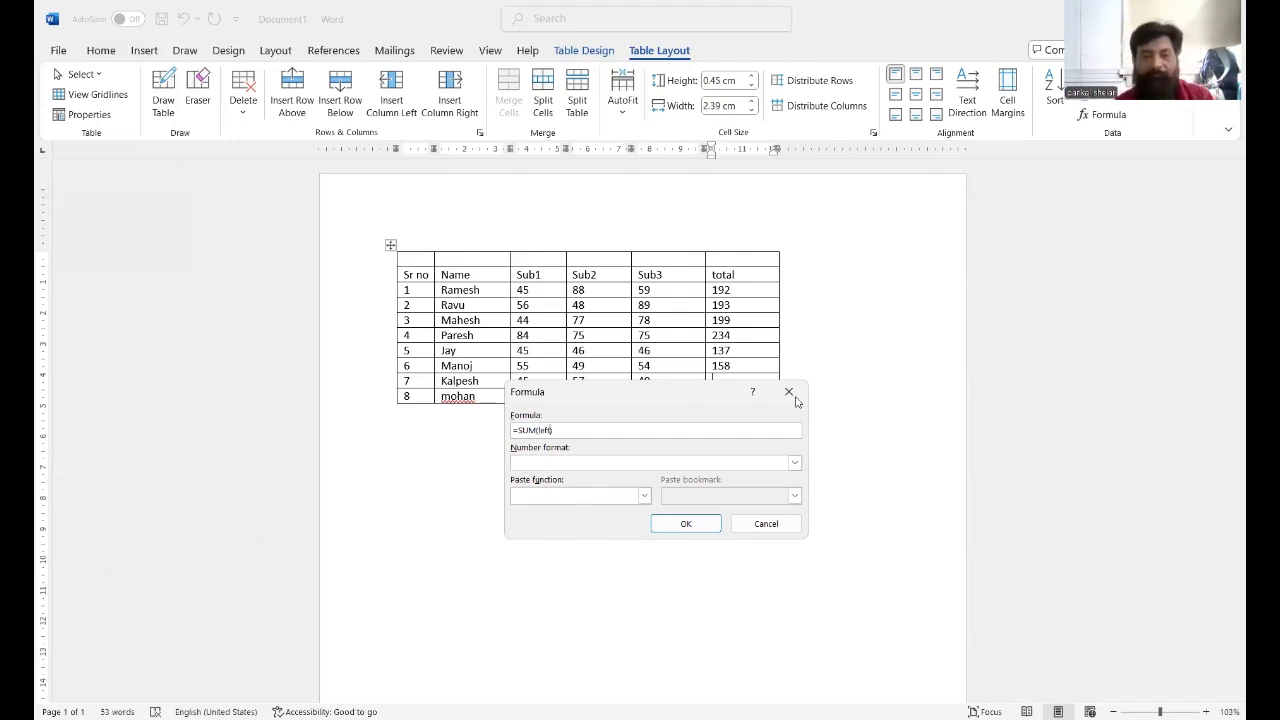
left_click(686, 520)
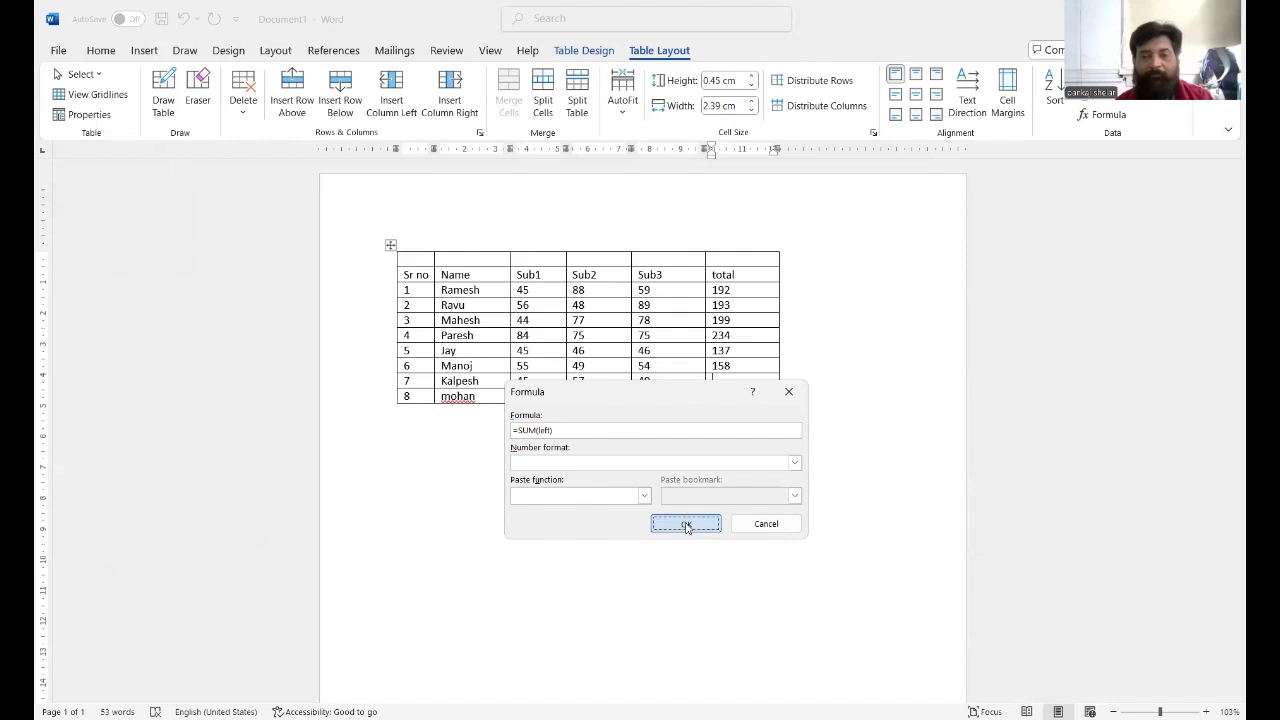
key("Return")
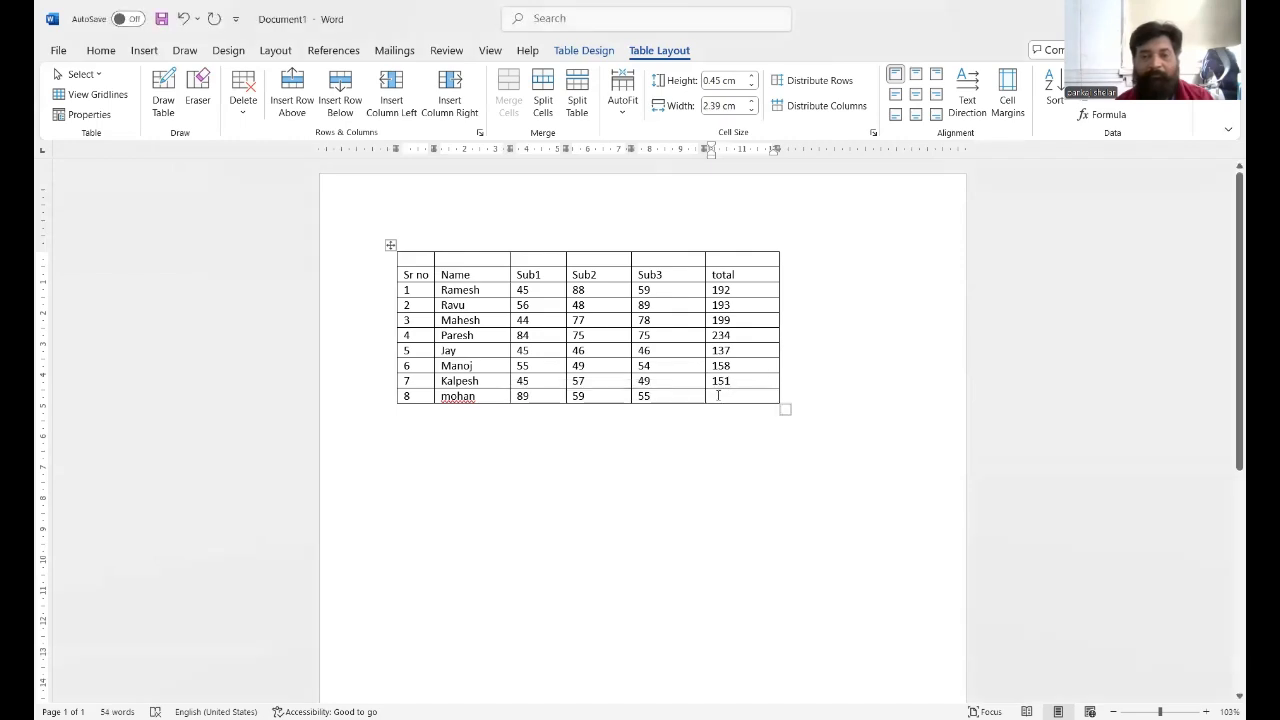
Step: Insert the formula =SUM(left) in the total cell of the row with Sr no 8
left_click(1100, 115)
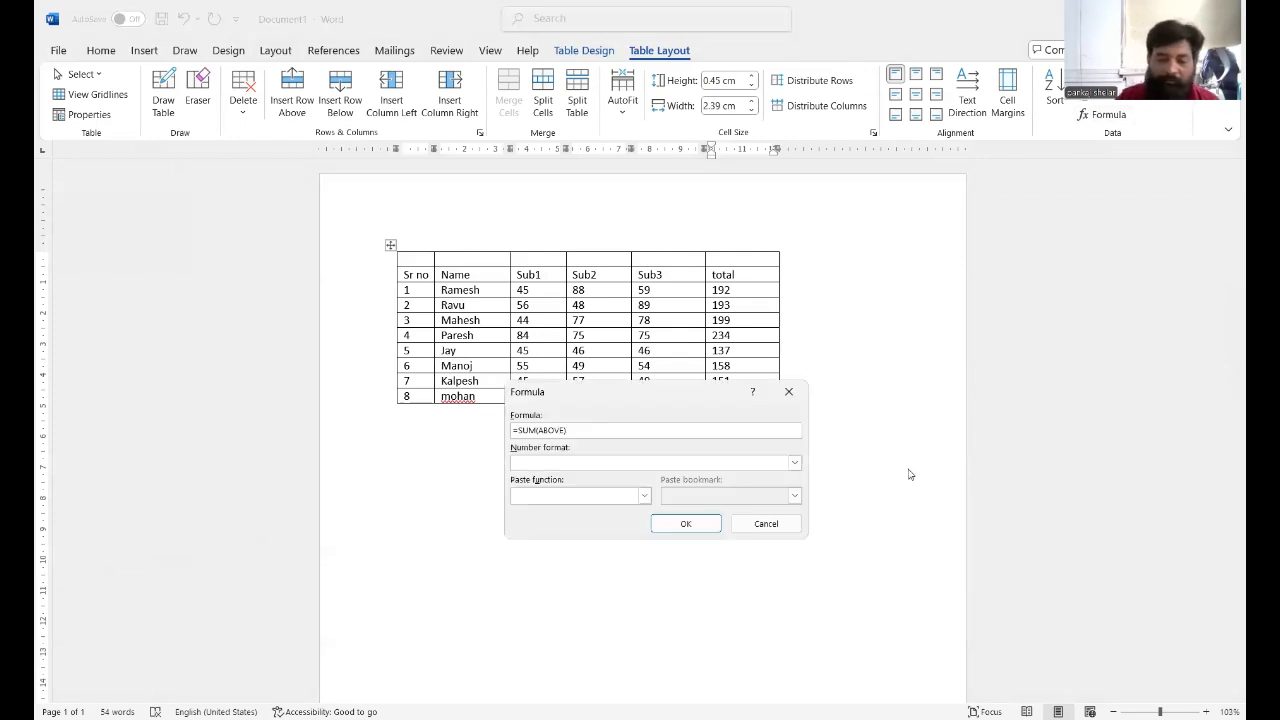
key("BackSpace")
key("BackSpace")
key("BackSpace")
key("BackSpace")
key("BackSpace")
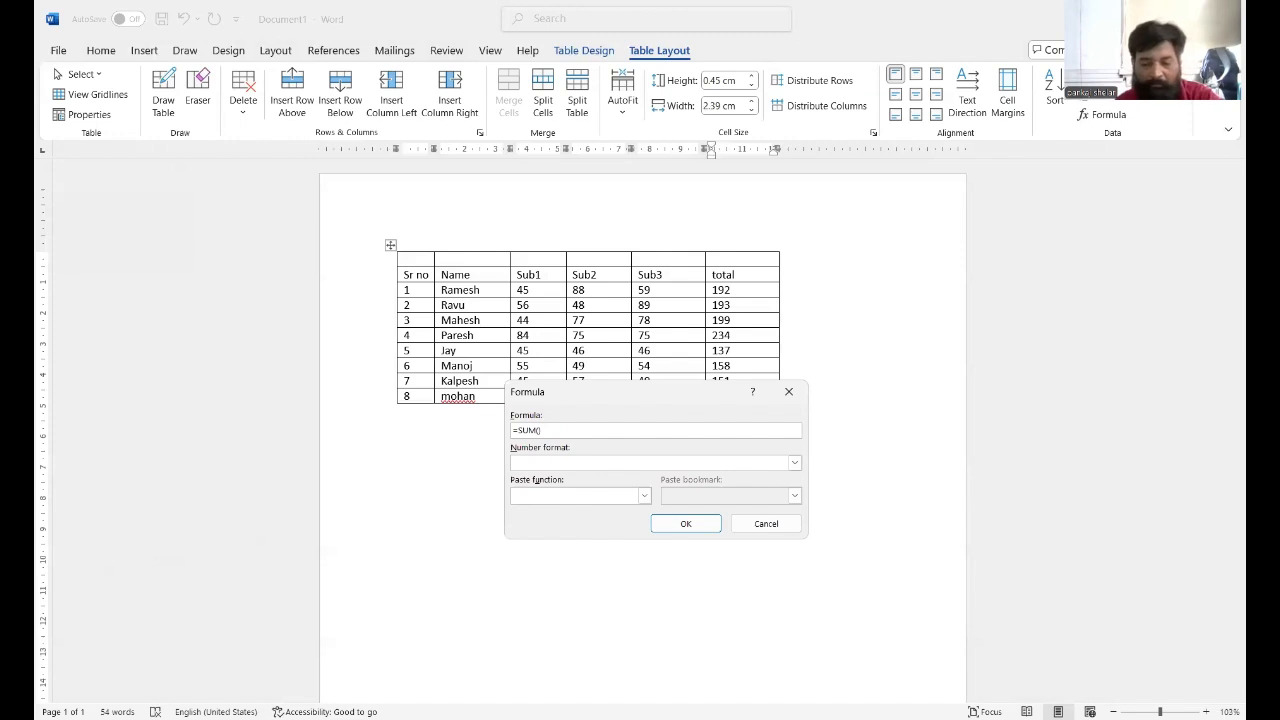
type("left")
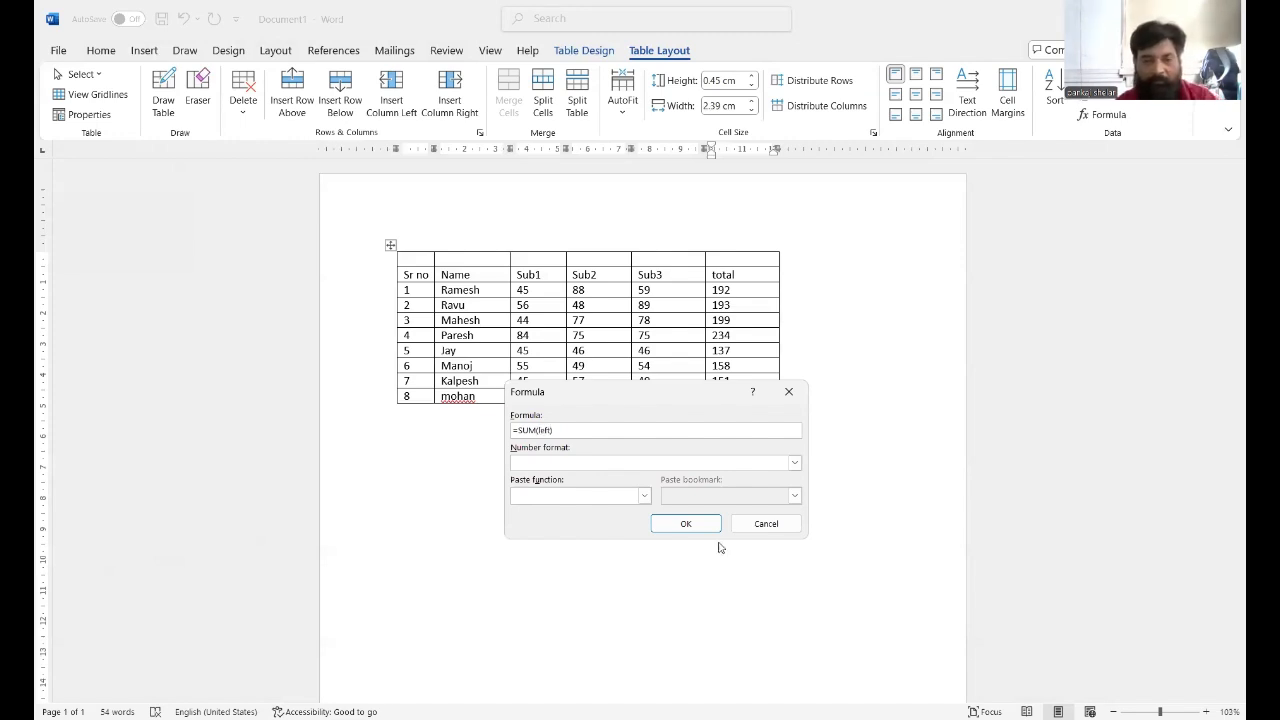
left_click(665, 525)
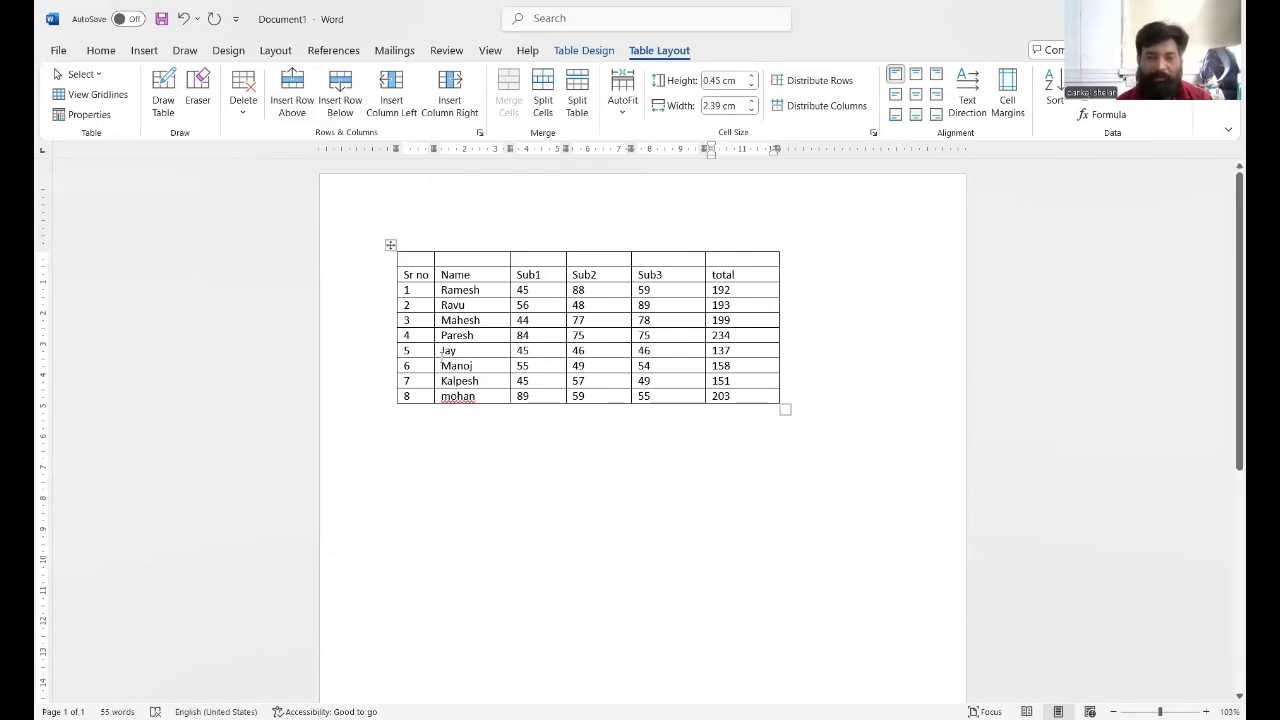
Step: Add three blank rows at the end of the table, below the row with Sr no 8
left_click(488, 396)
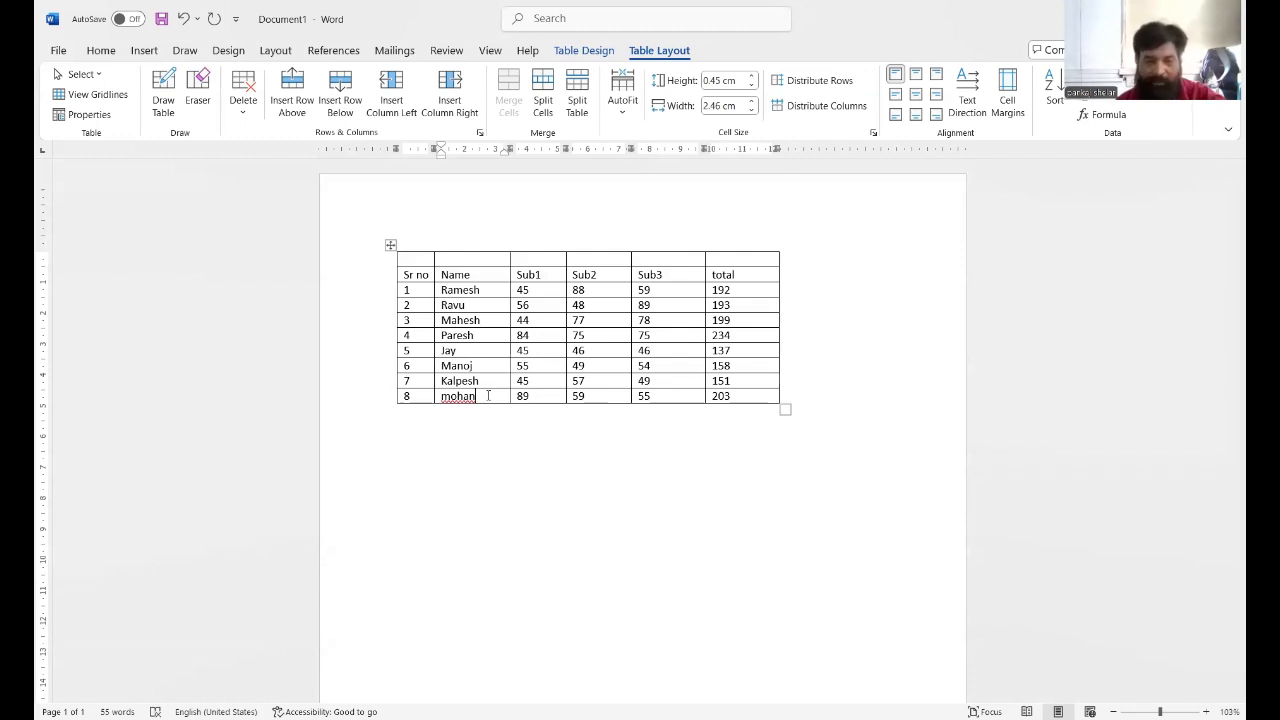
key("Tab")
key("Tab")
key("Tab")
key("Tab")
key("Tab")
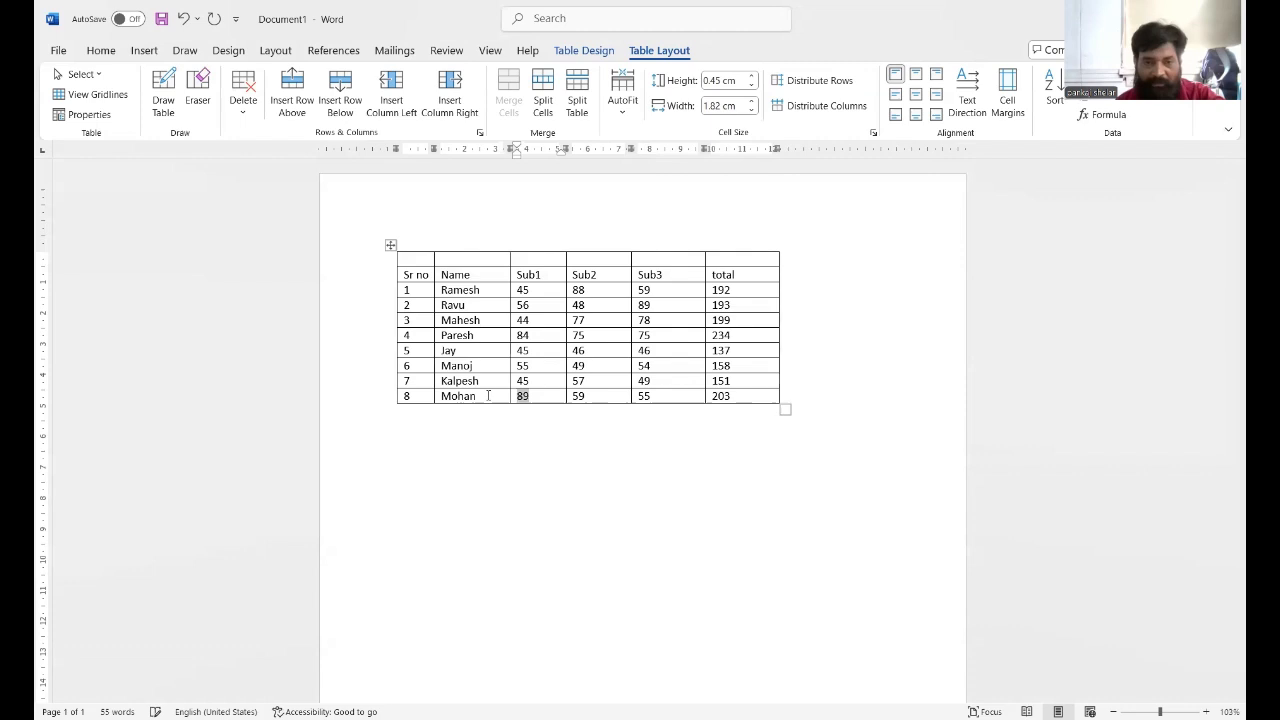
key("Tab")
key("Tab")
key("Tab")
key("Tab")
key("Tab")
key("Tab")
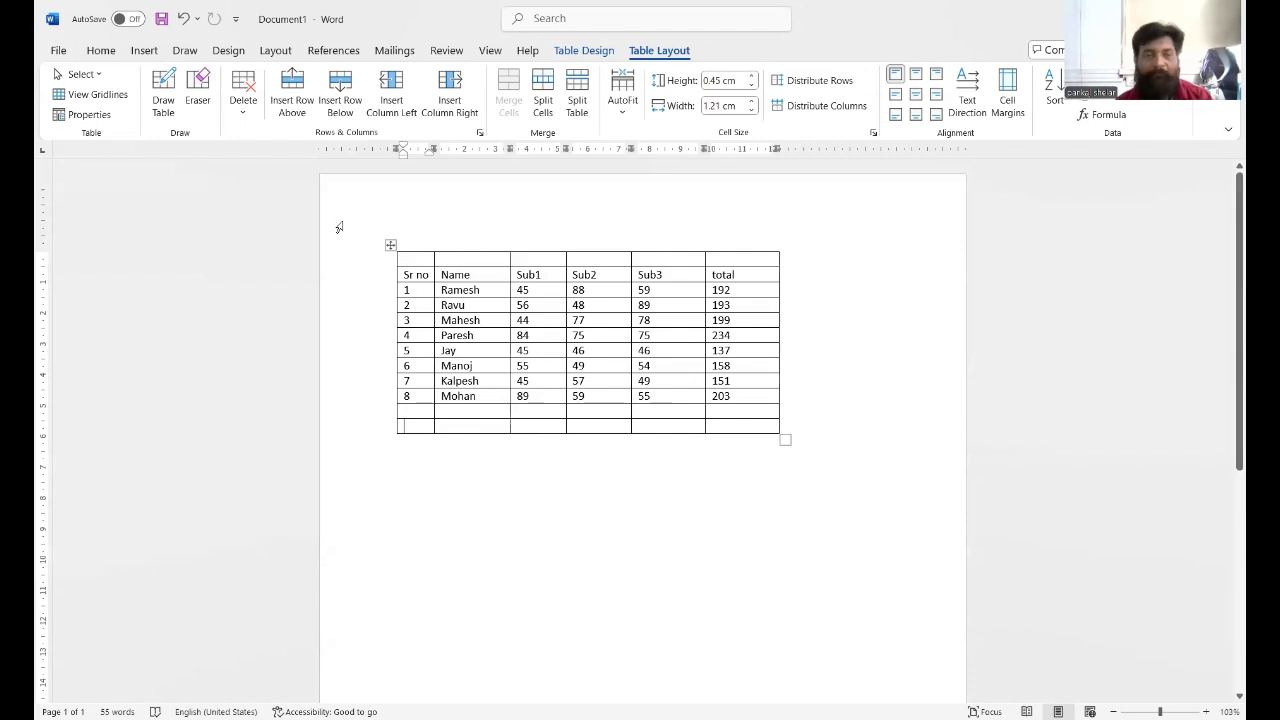
left_click(341, 100)
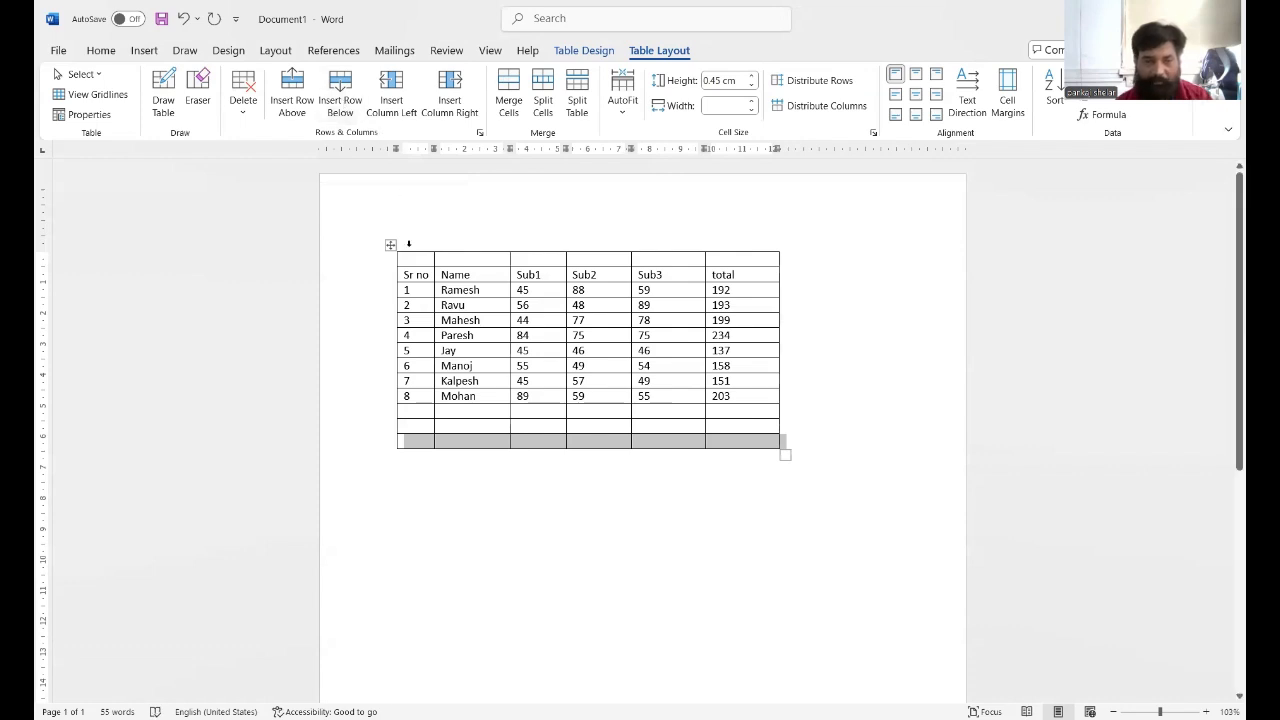
left_click(424, 305)
key("Tab")
key("Tab")
key("Tab")
key("Tab")
key("Tab")
key("Tab")
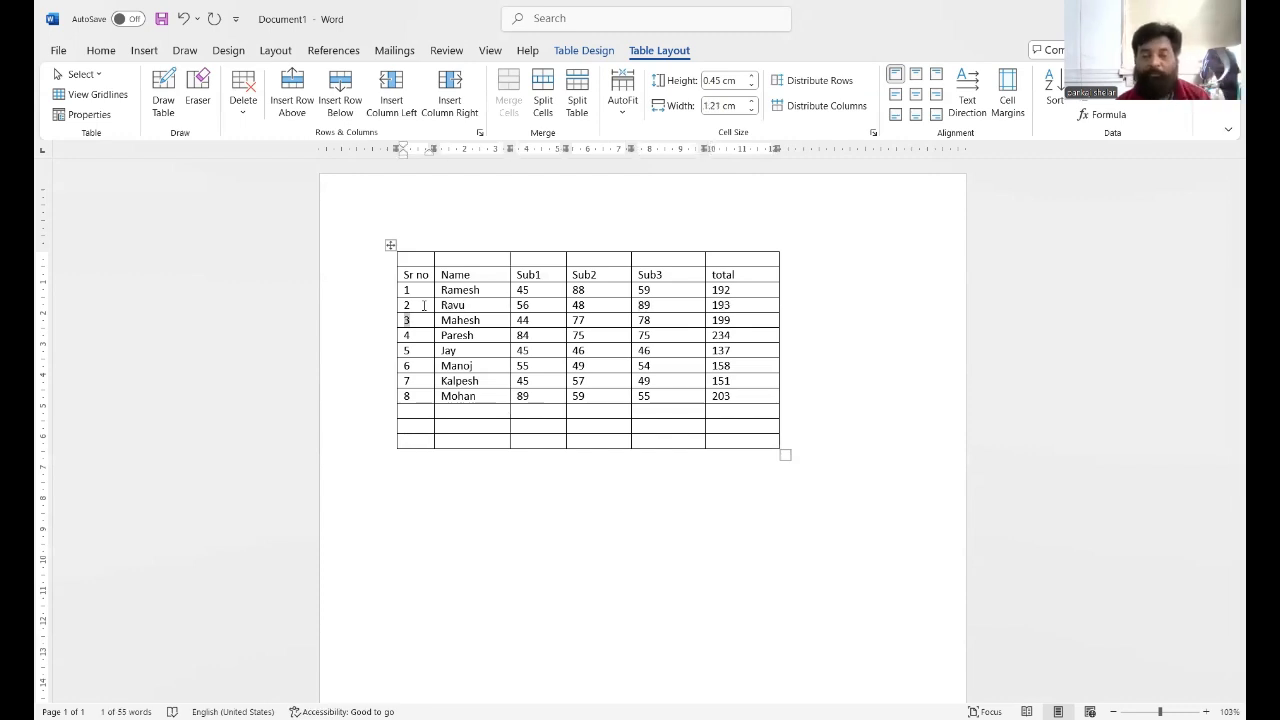
Step: Delete the three blank rows at the end of the table, below the row with Sr no 8
left_click(419, 412)
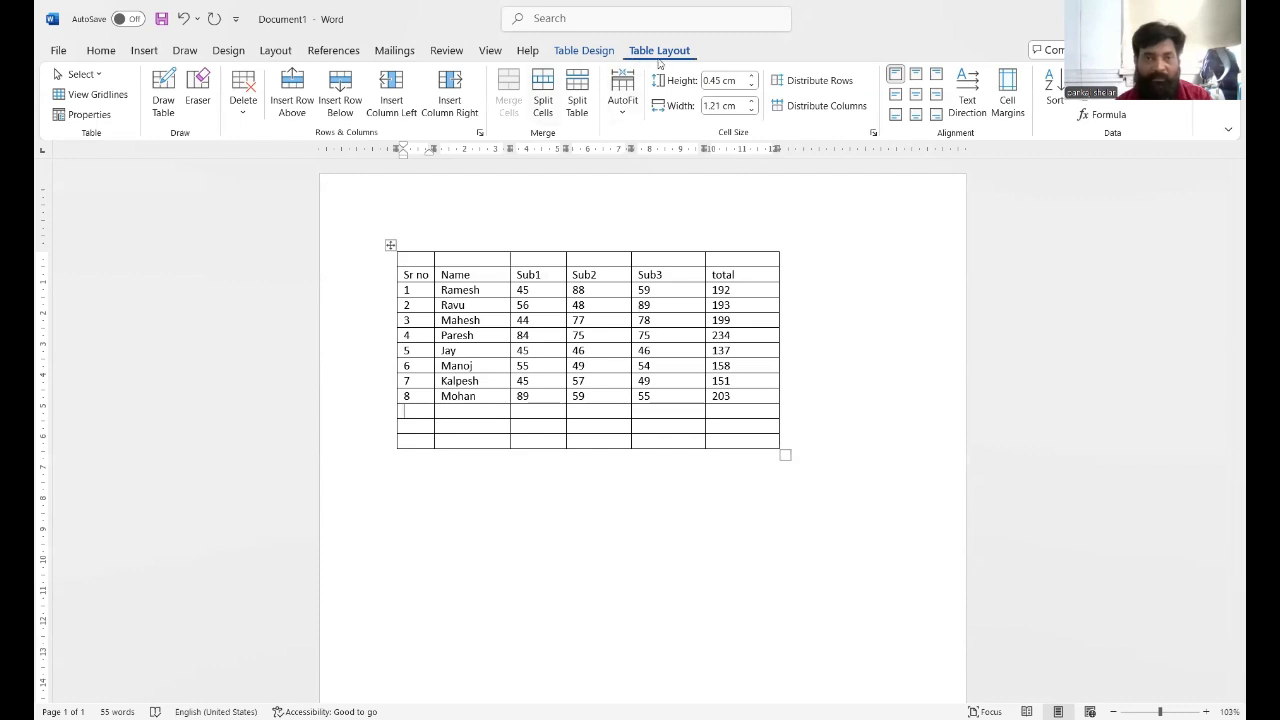
left_click(249, 120)
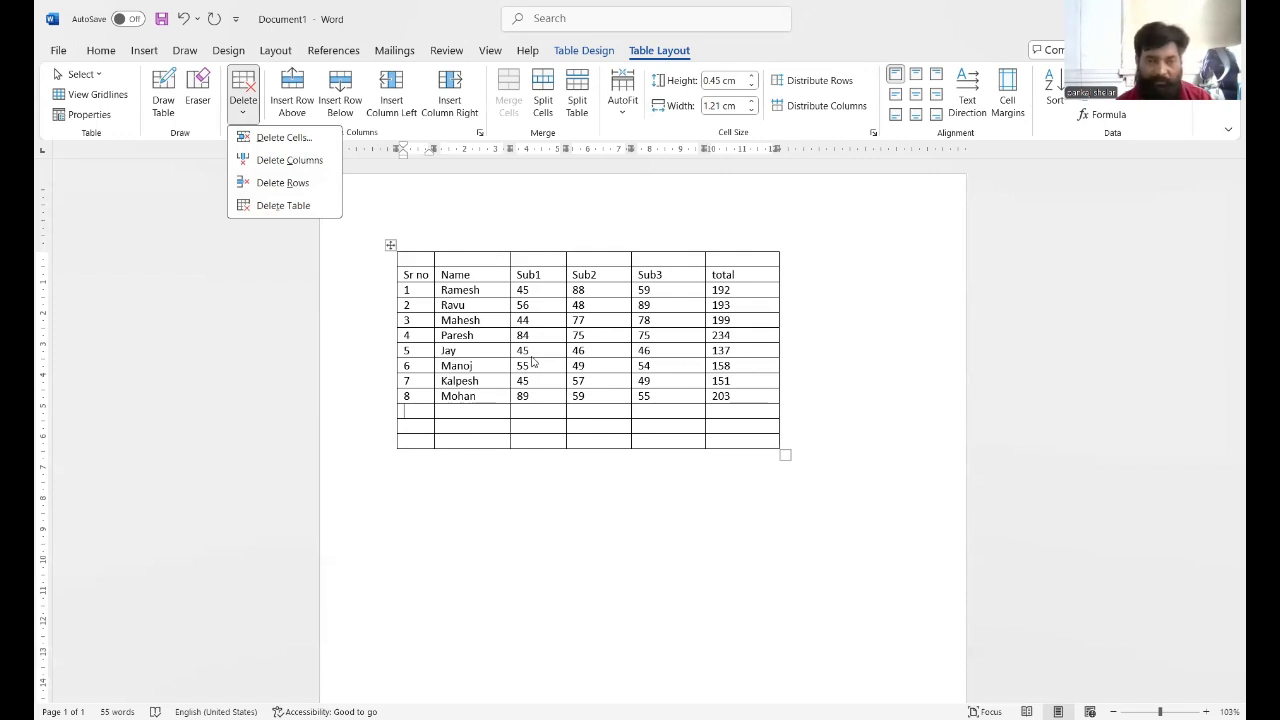
left_click(295, 187)
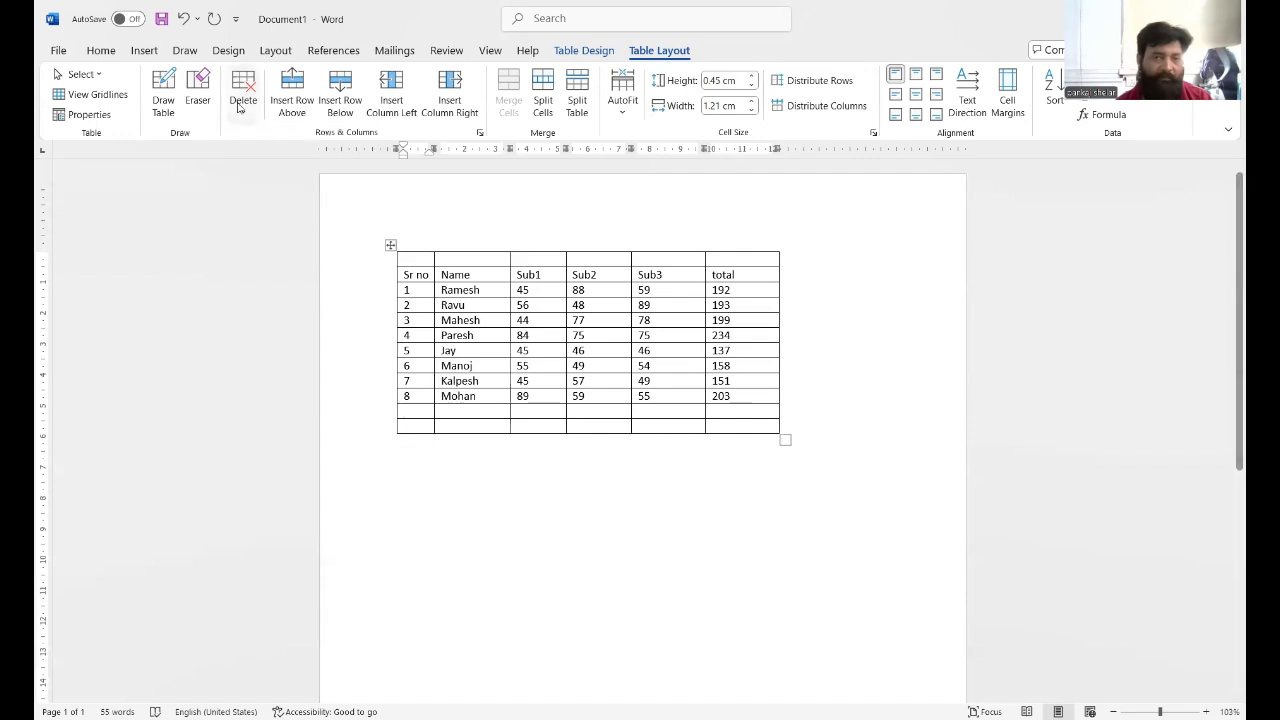
left_click(249, 119)
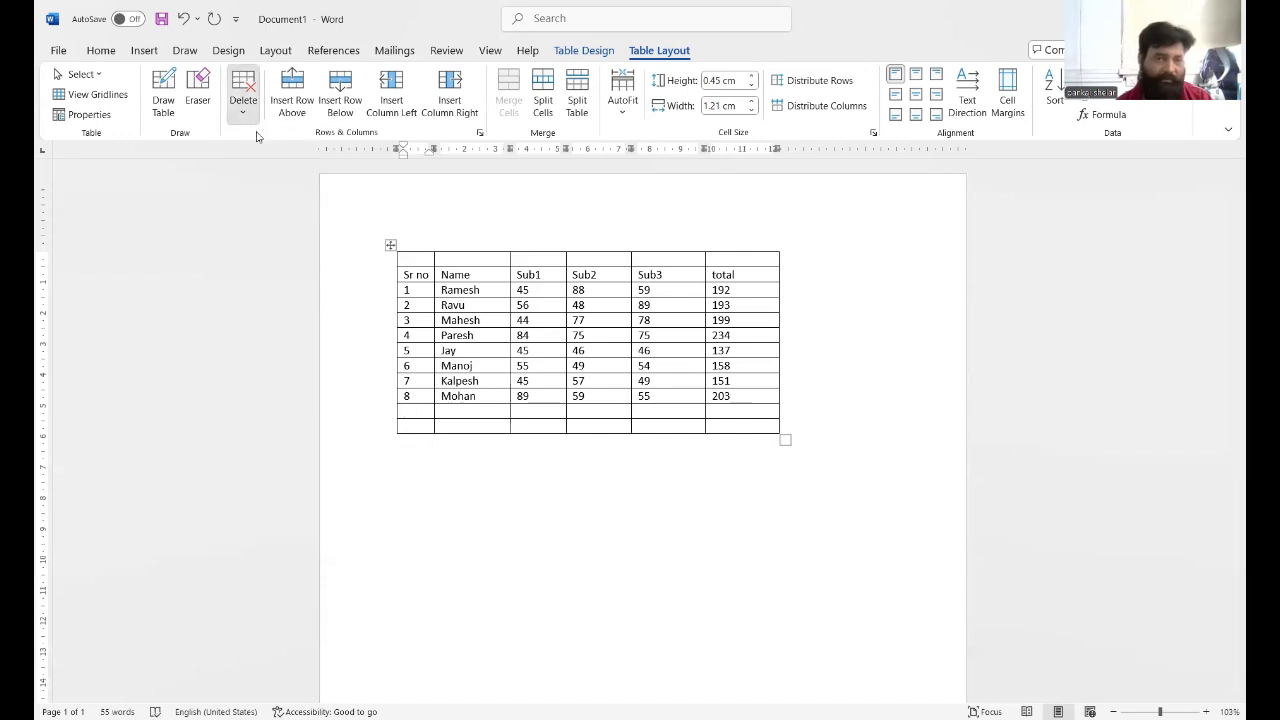
left_click(282, 185)
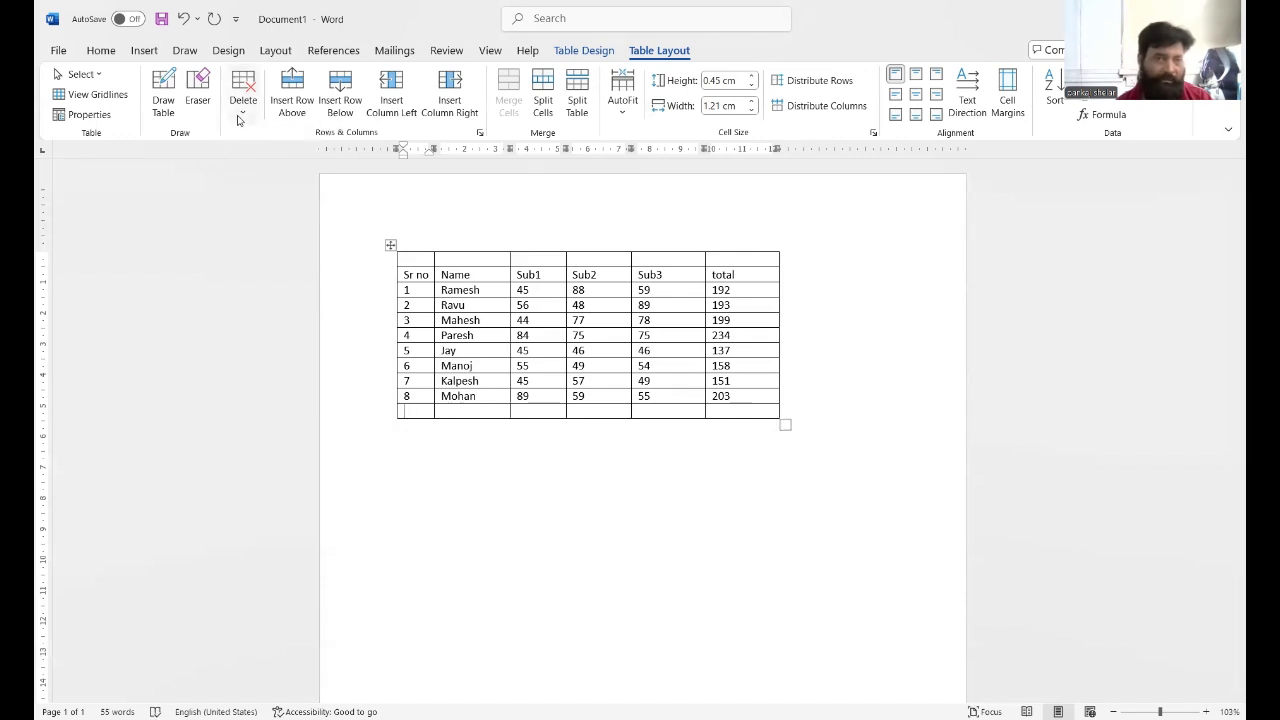
left_click(247, 124)
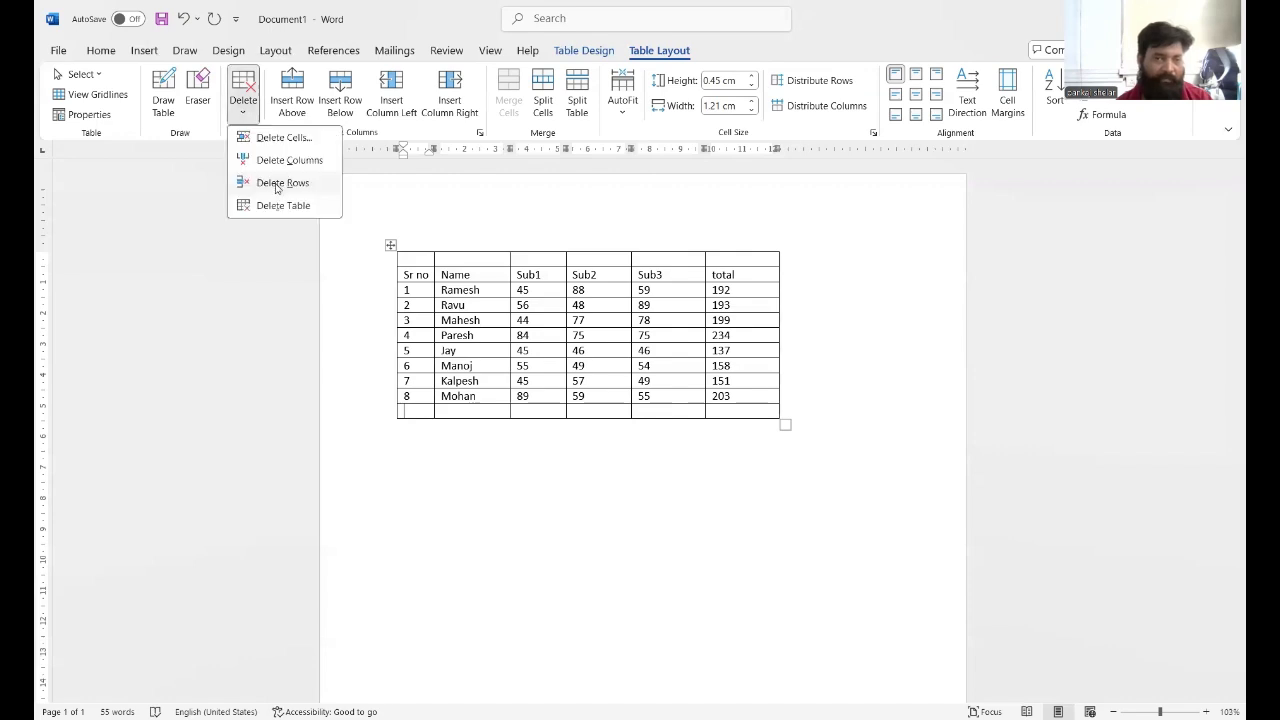
left_click(277, 184)
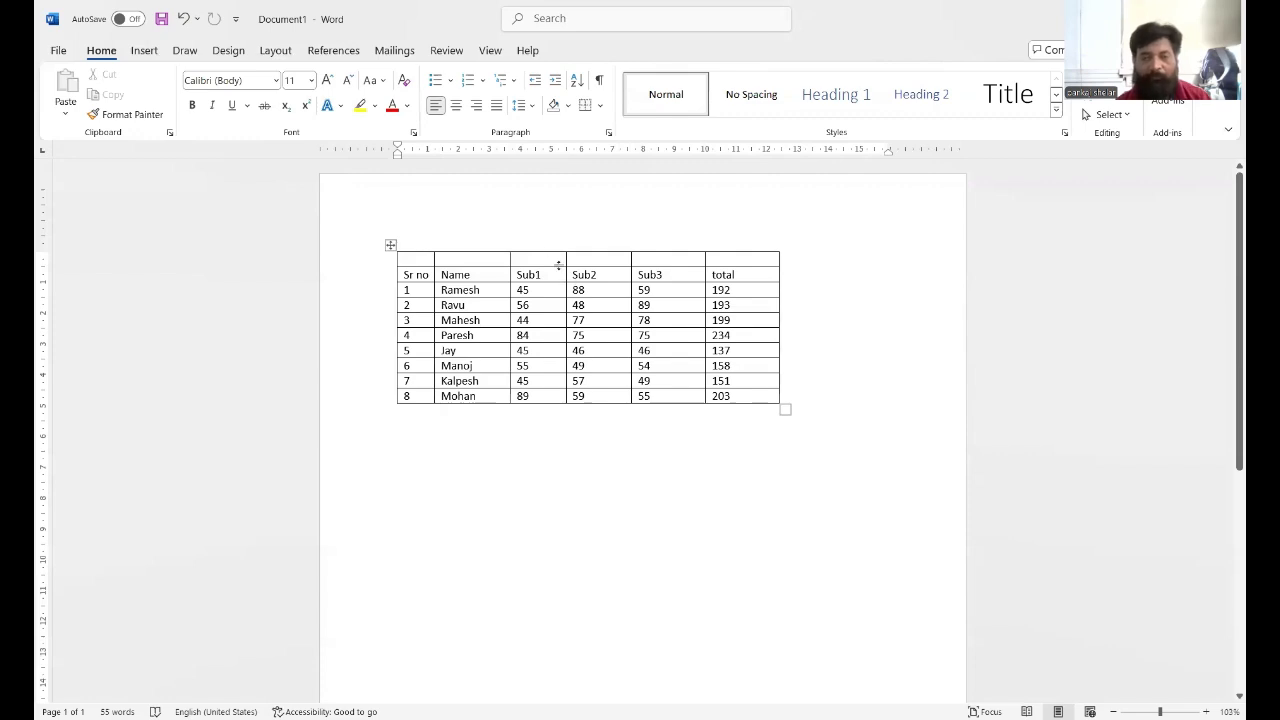
left_click(410, 259)
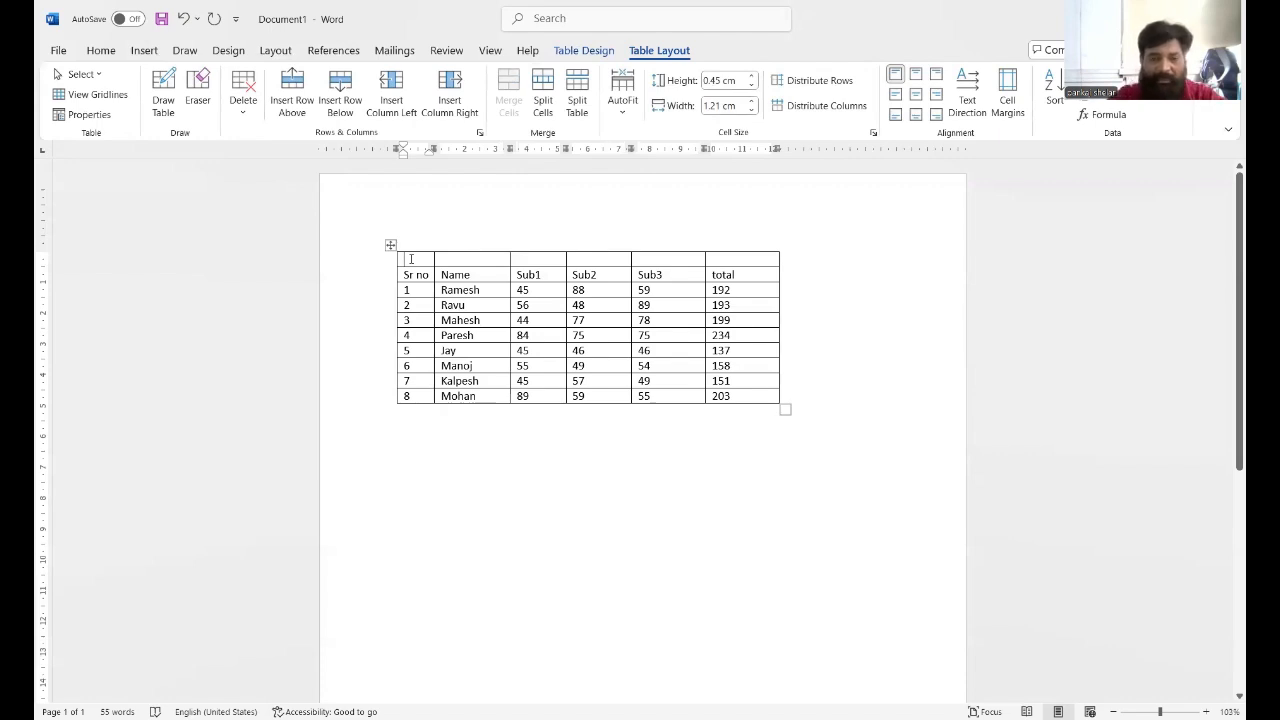
type("kdslfjsdkfj")
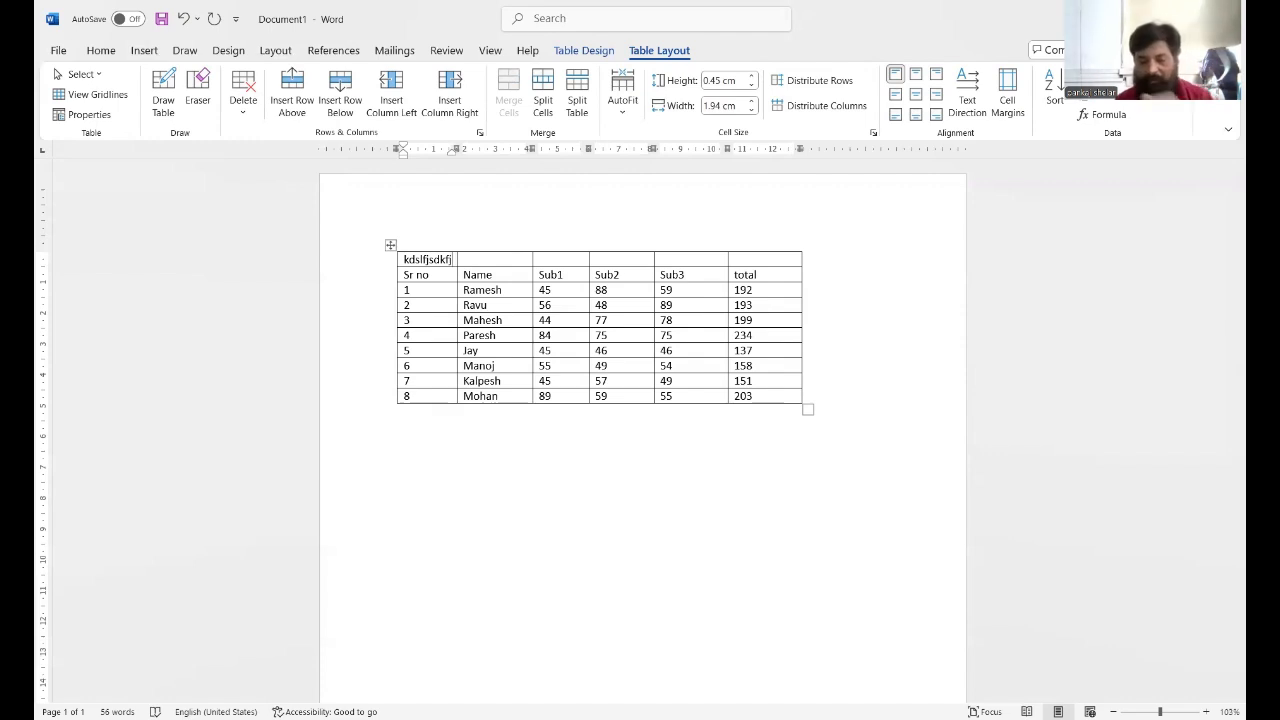
key("BackSpace")
key("BackSpace")
key("BackSpace")
key("BackSpace")
key("BackSpace")
key("BackSpace")
key("BackSpace")
key("BackSpace")
key("BackSpace")
key("BackSpace")
key("BackSpace")
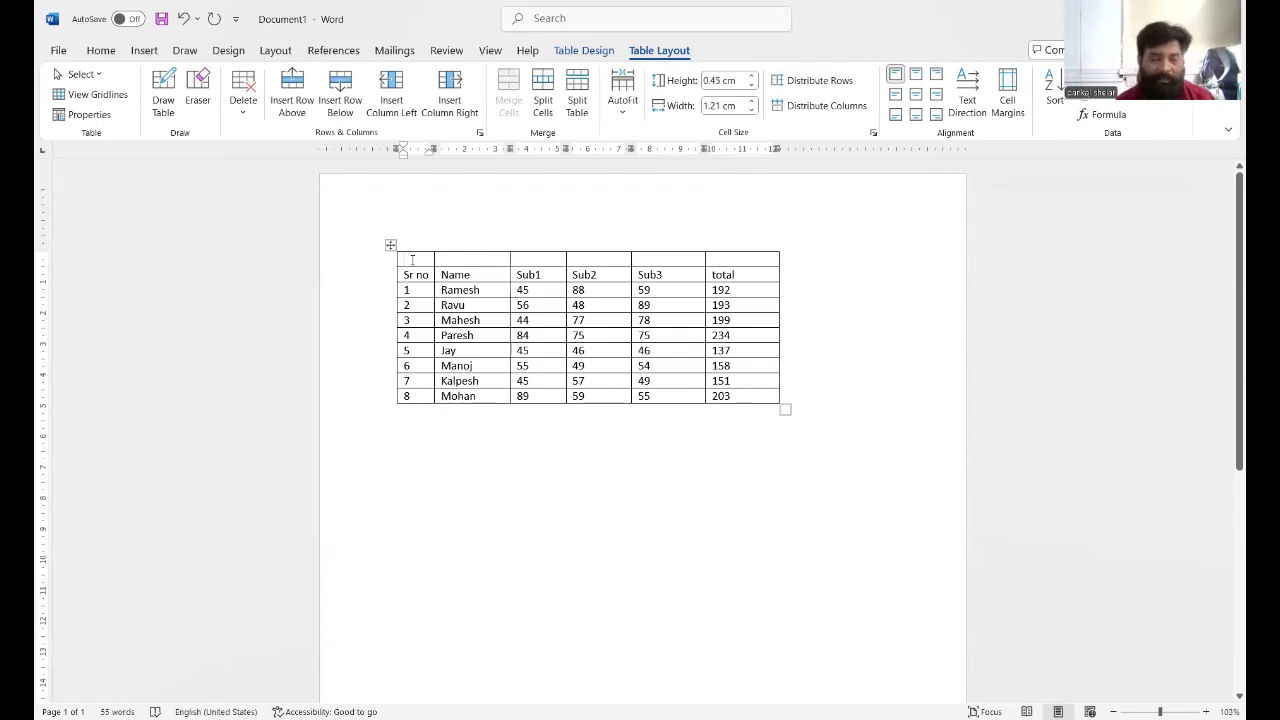
Step: Merge all six cells of the blank first row above the headings into one cell
key("shift+Right")
key("shift+Right")
key("shift+Right")
key("shift+Right")
key("shift+Right")
key("shift+Right")
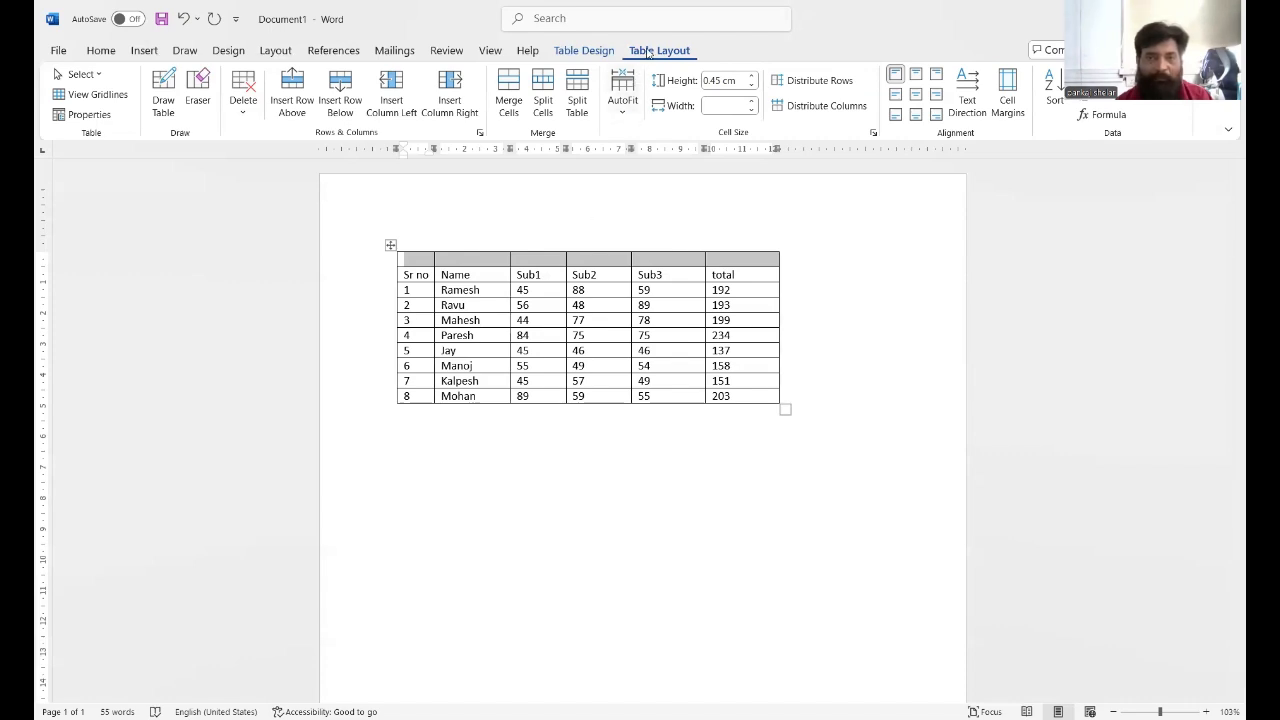
left_click(508, 101)
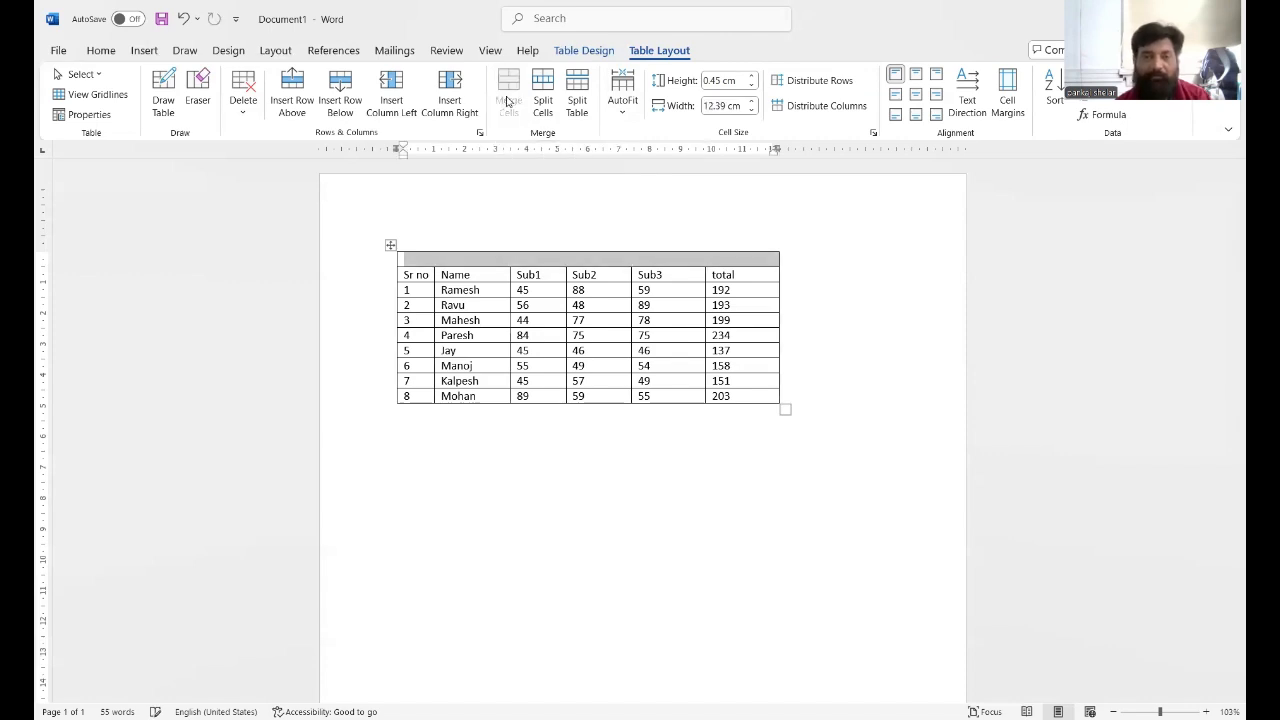
Step: Enter the title "Vidhyanagar highschool marksheet" in the merged first row of the table
left_click(503, 262)
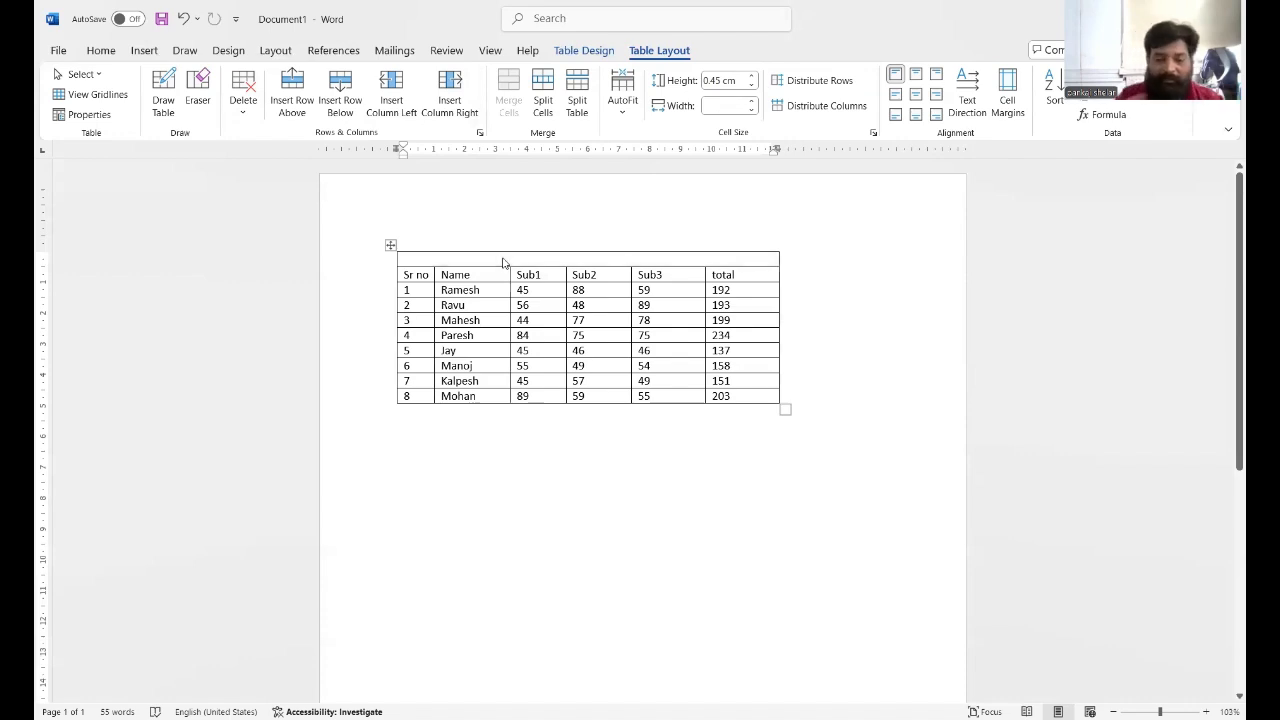
type("vidhyanaga")
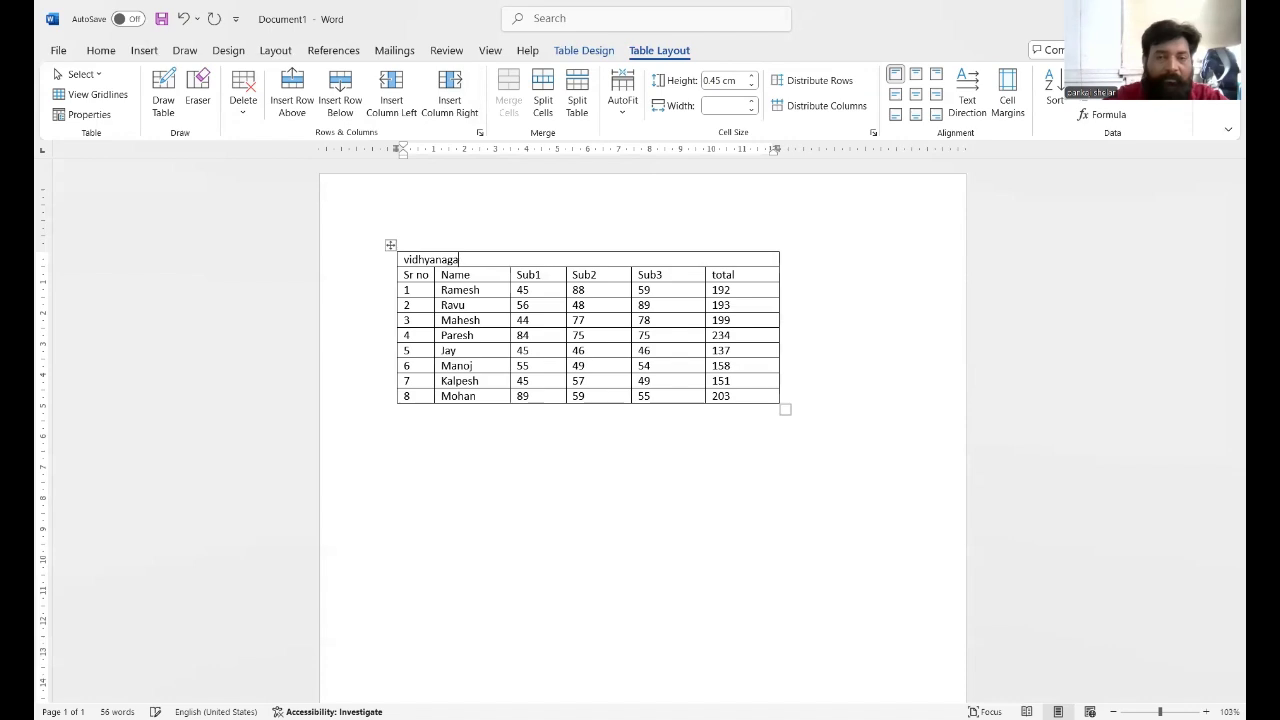
type("r highscho")
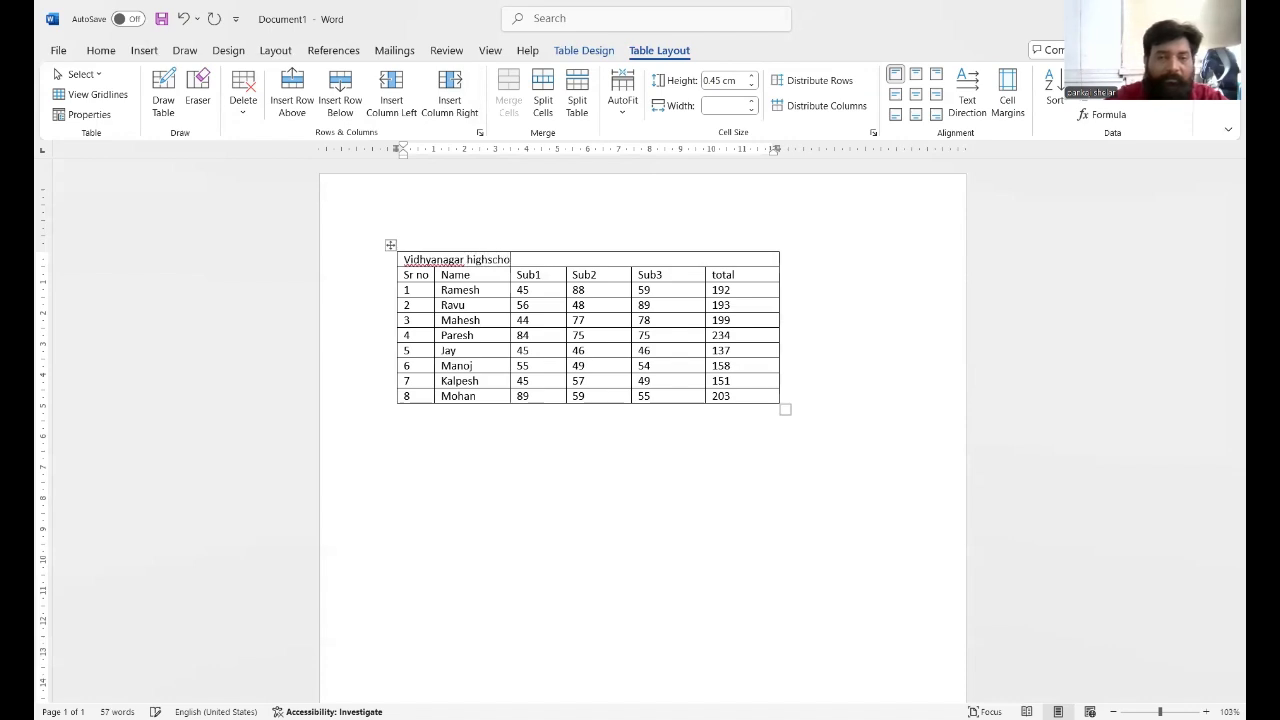
type("l==")
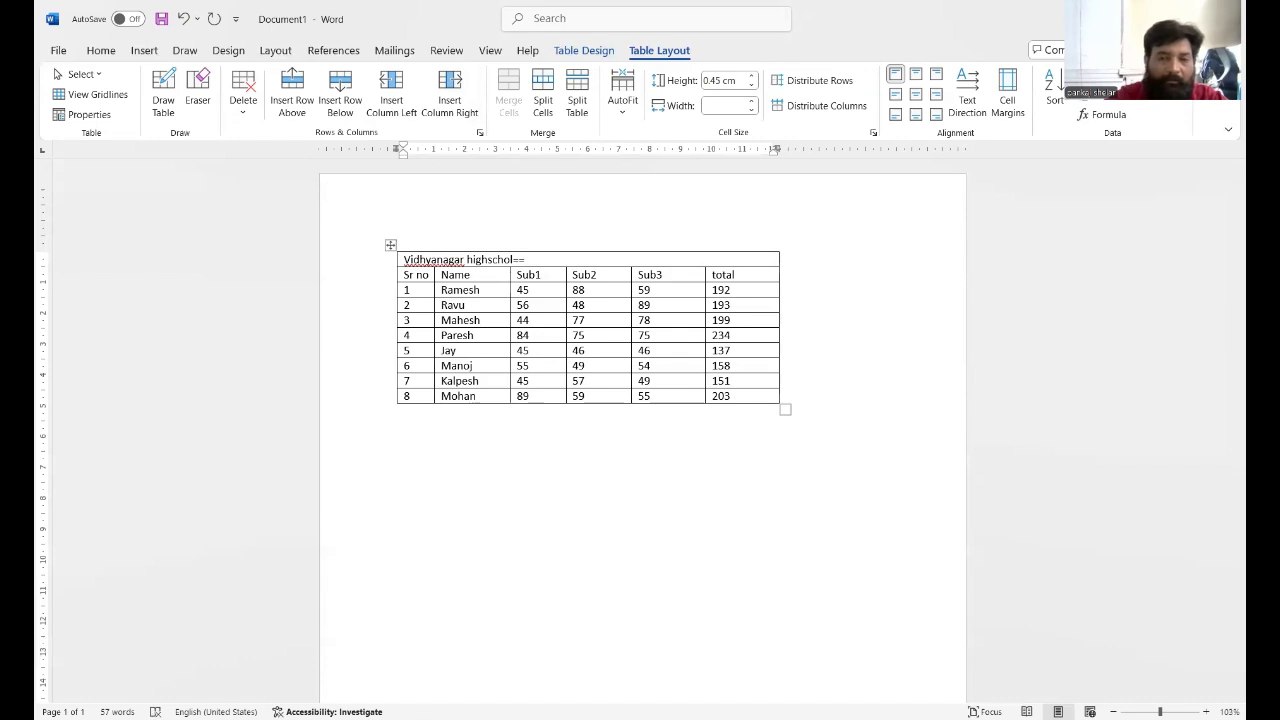
type("==")
key("BackSpace")
key("BackSpace")
key("BackSpace")
key("BackSpace")
key("BackSpace")
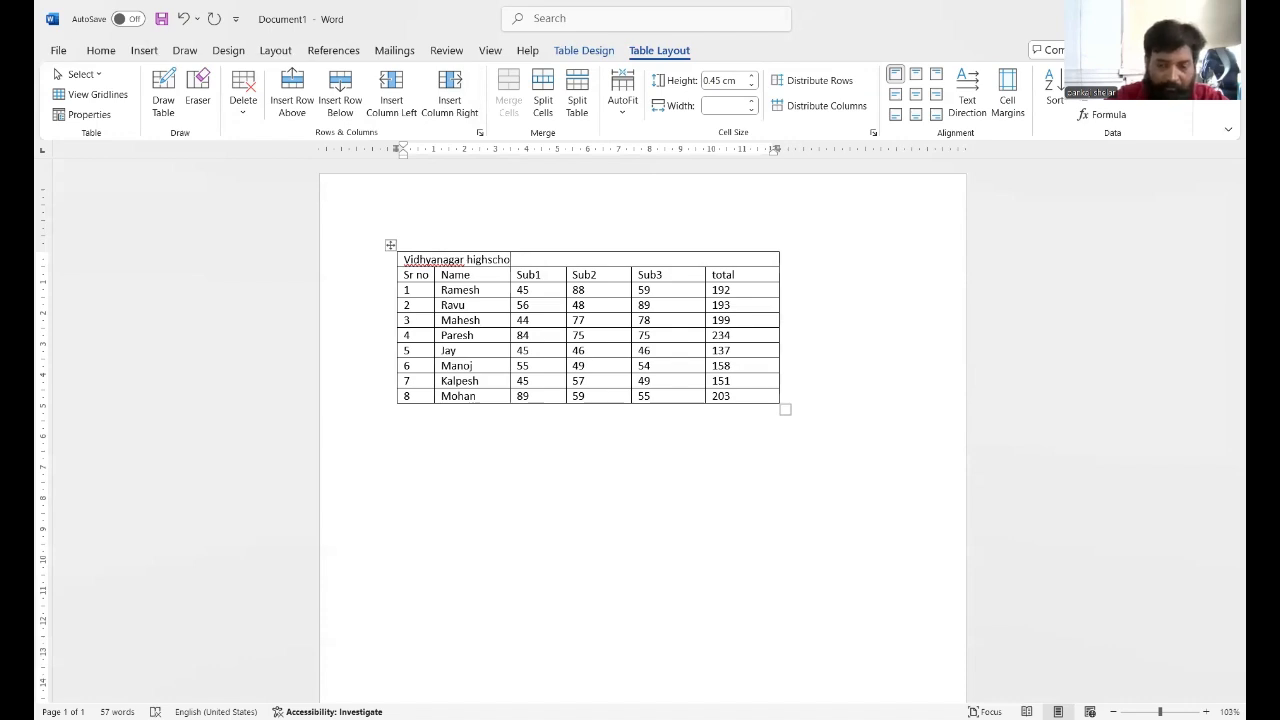
type("ol")
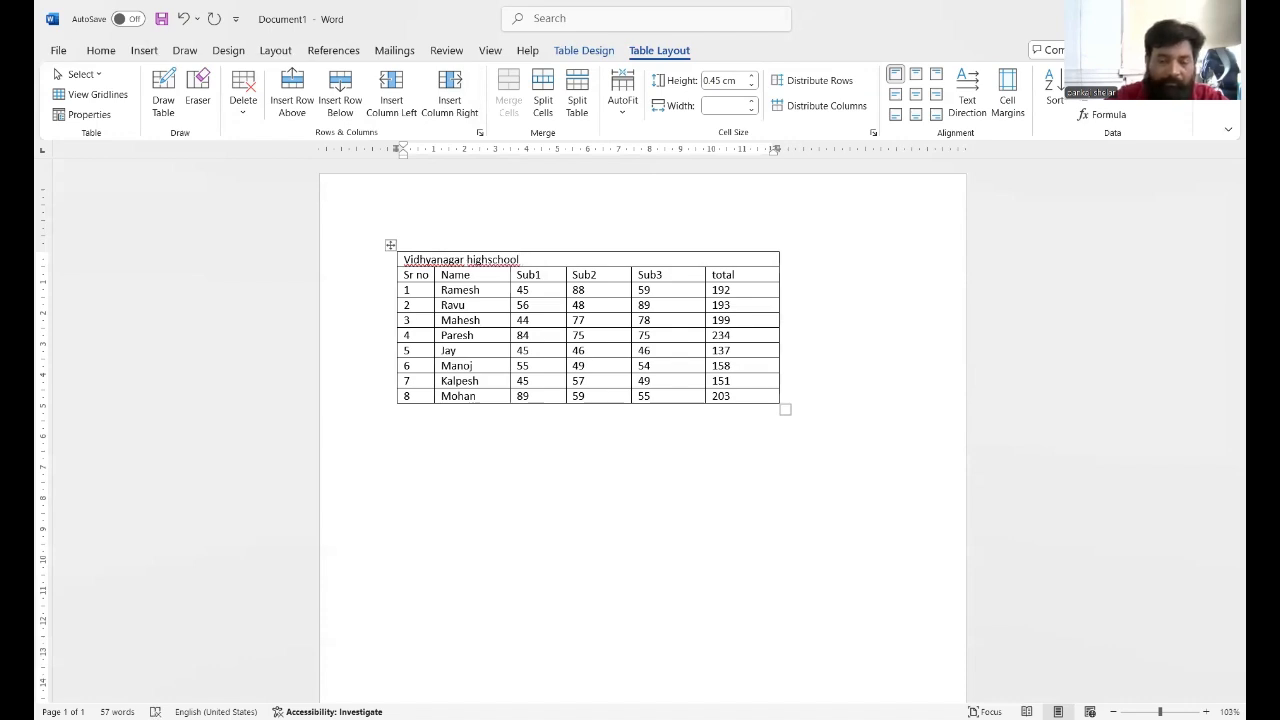
type(" marks")
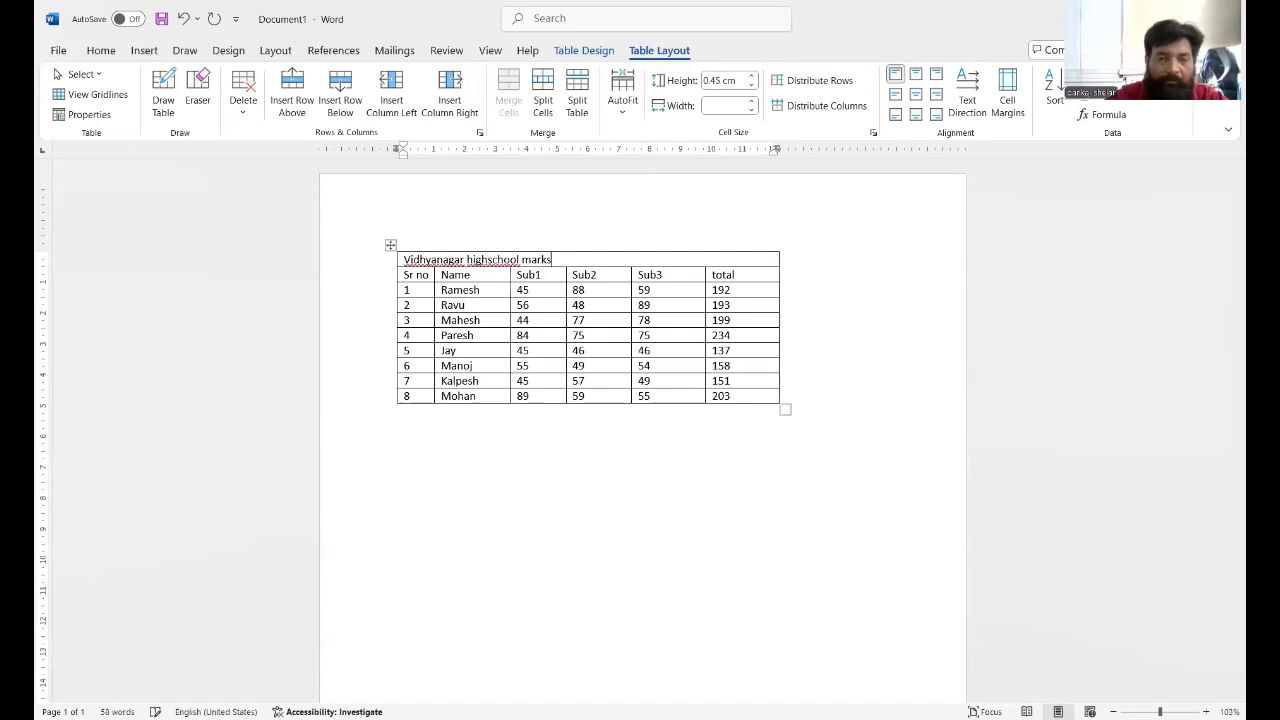
type("heet")
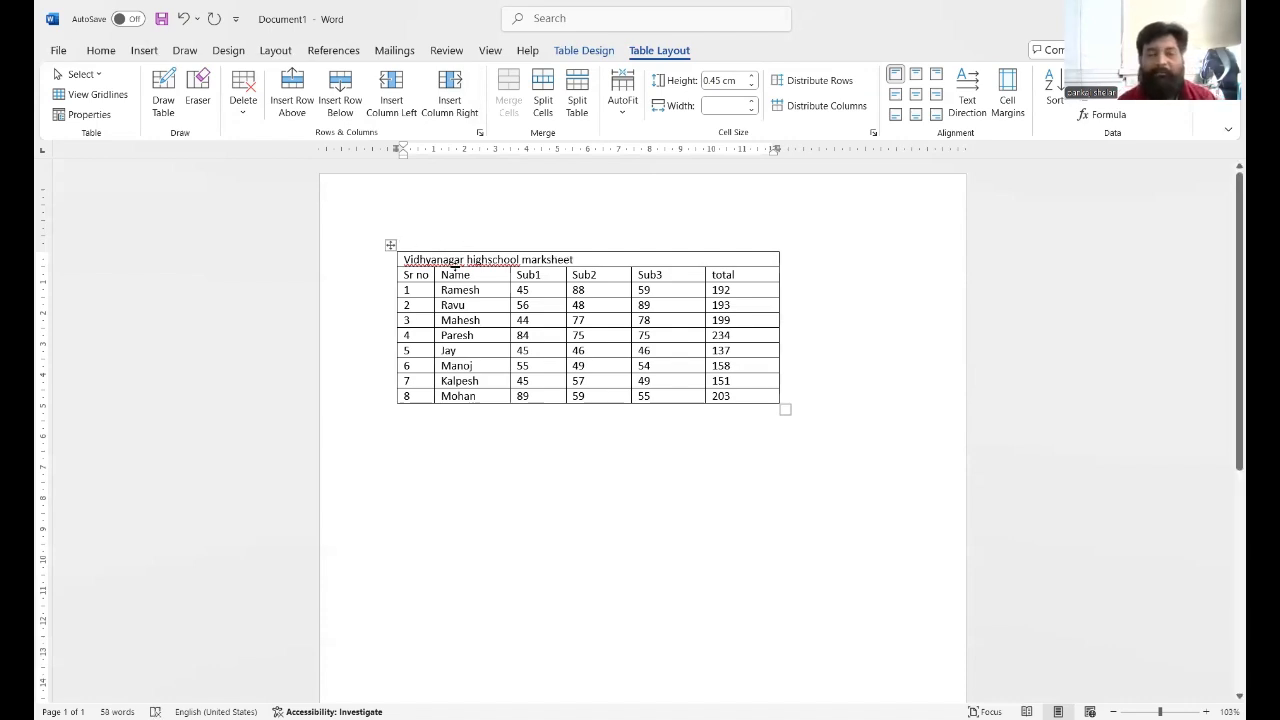
Step: Centre the marksheet title horizontally and vertically in its merged cell and make it bold
left_click(916, 95)
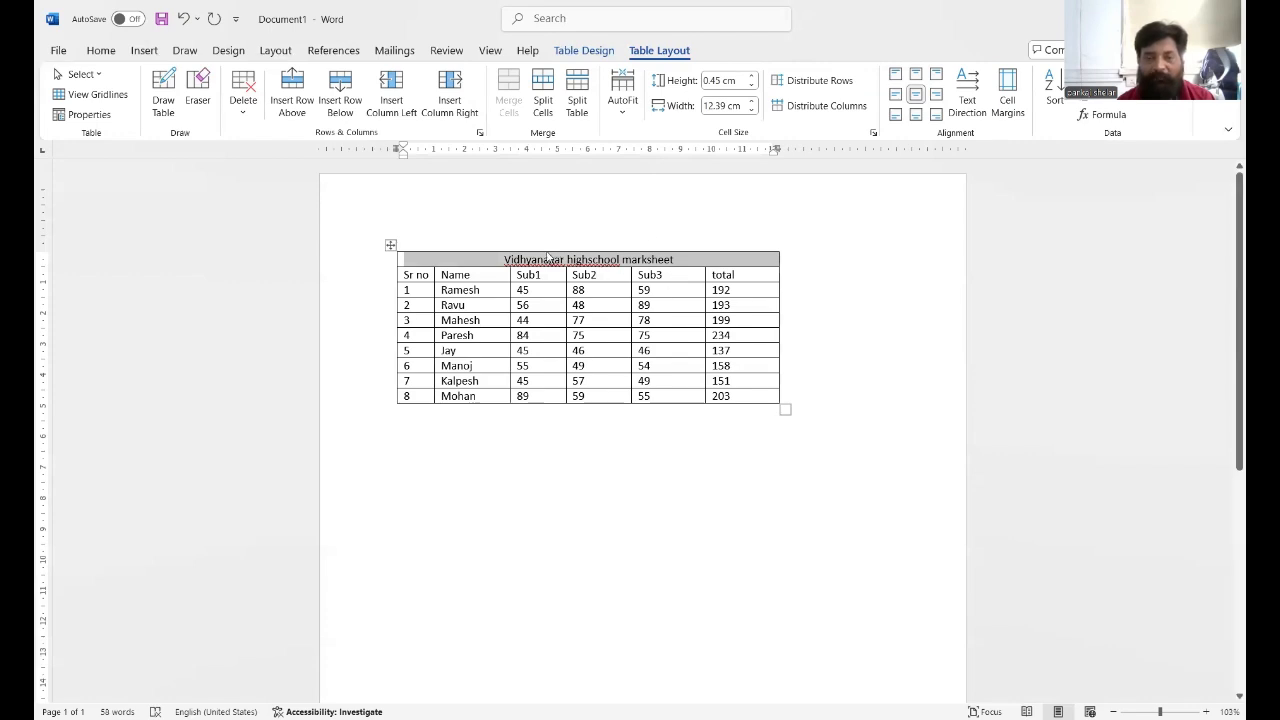
double_click(512, 266)
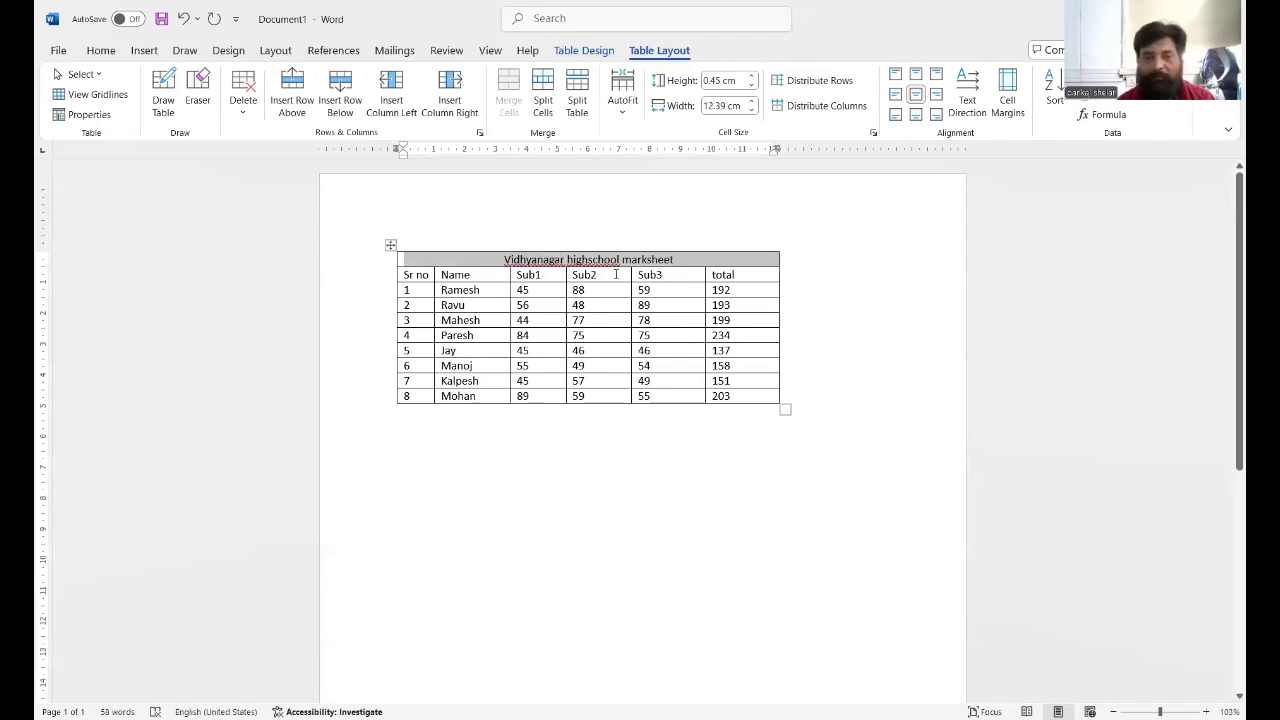
left_click(106, 52)
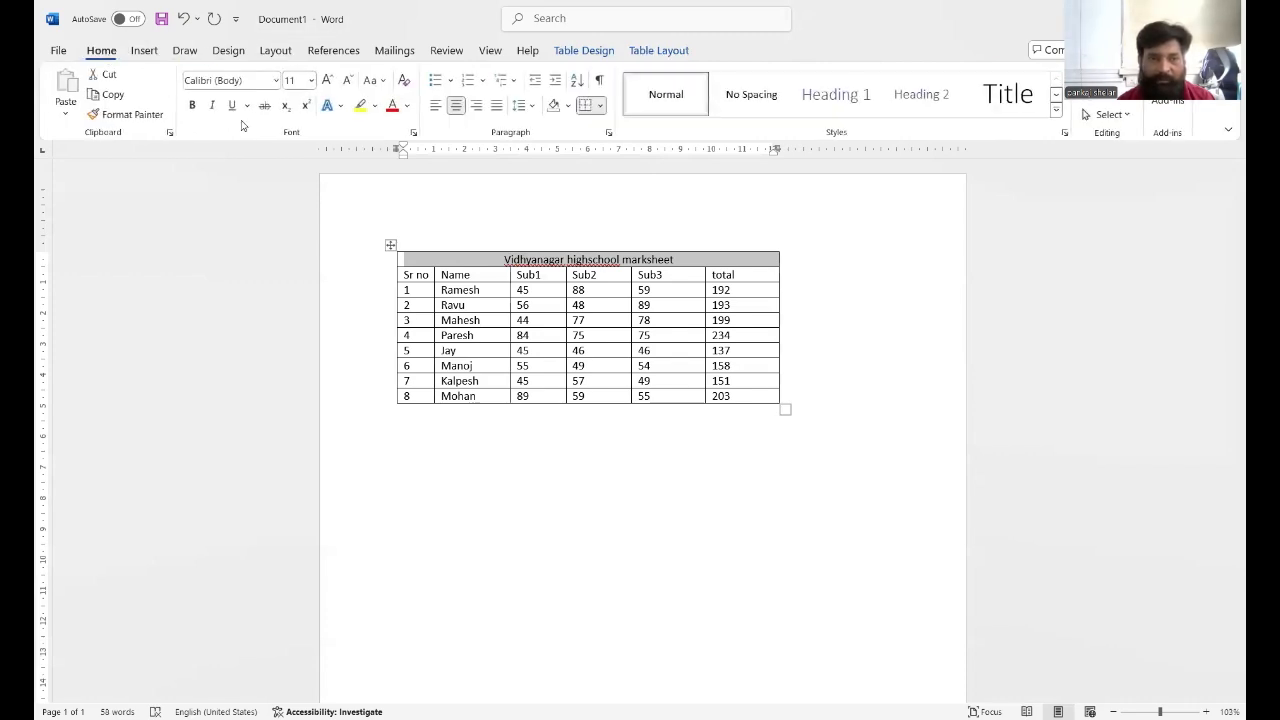
left_click(193, 106)
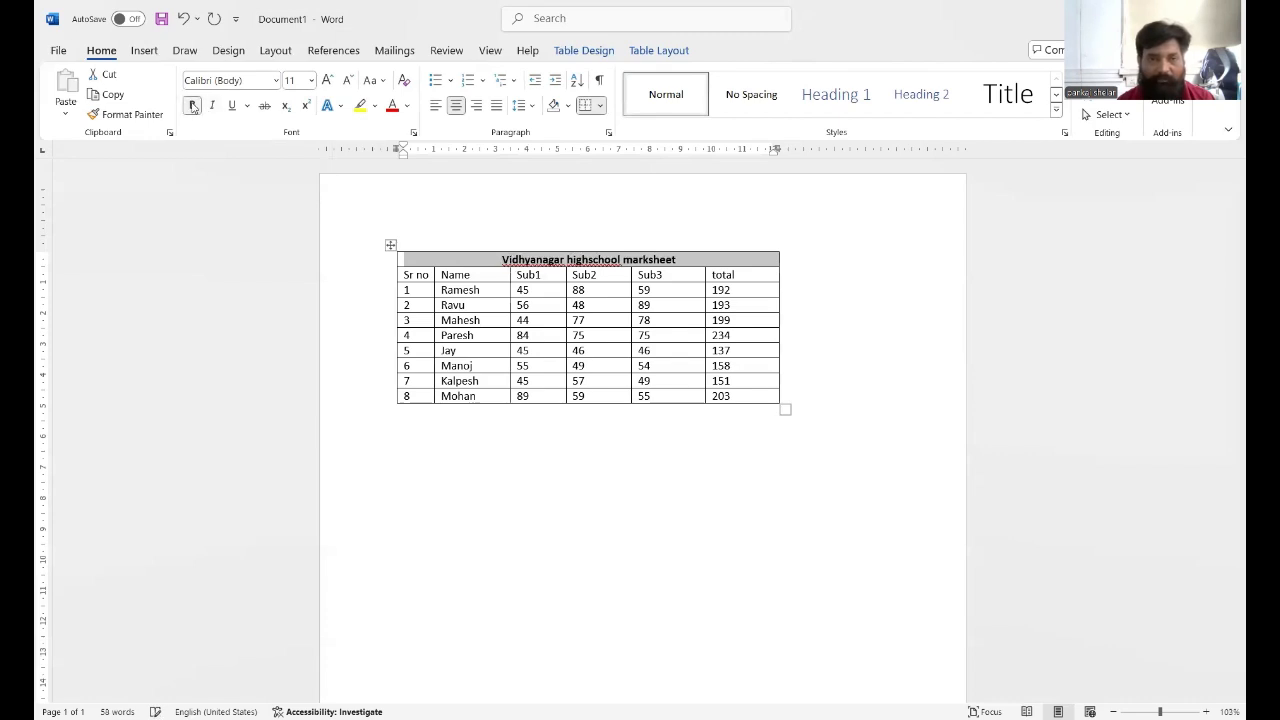
Step: Set the marksheet title's font size to 18 and its font colour to red
left_click(311, 80)
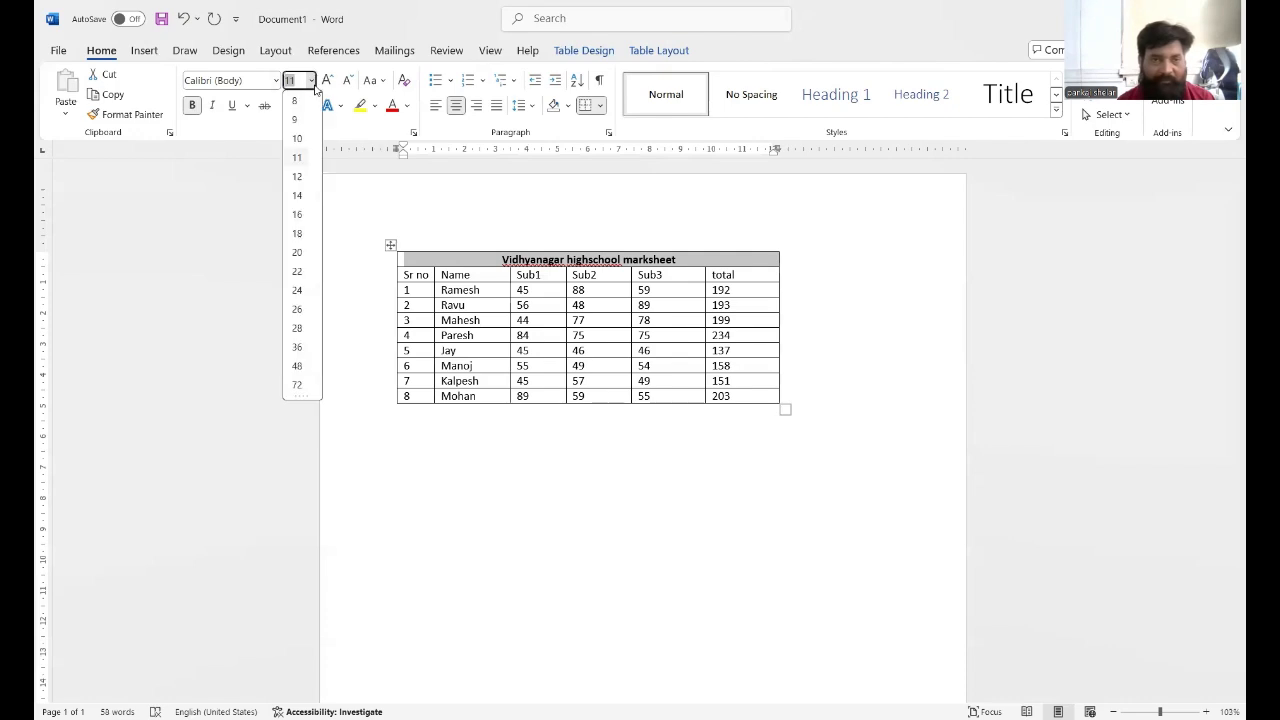
left_click(296, 238)
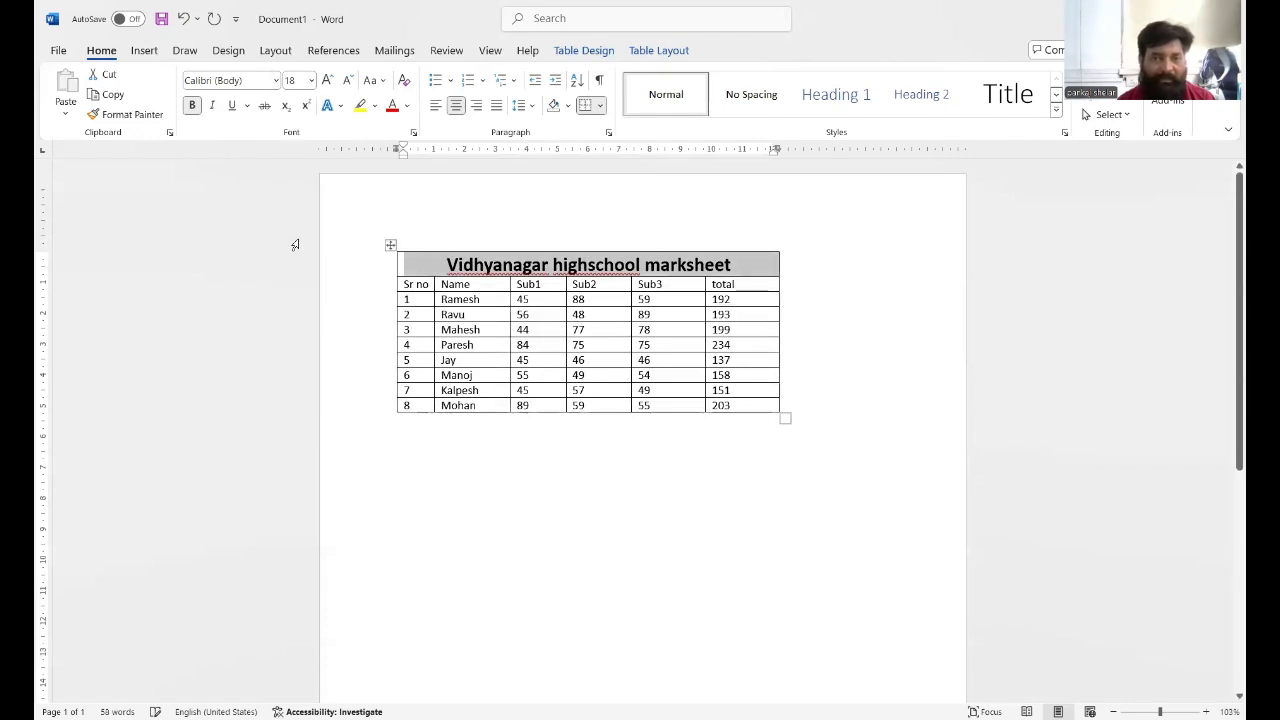
left_click(408, 106)
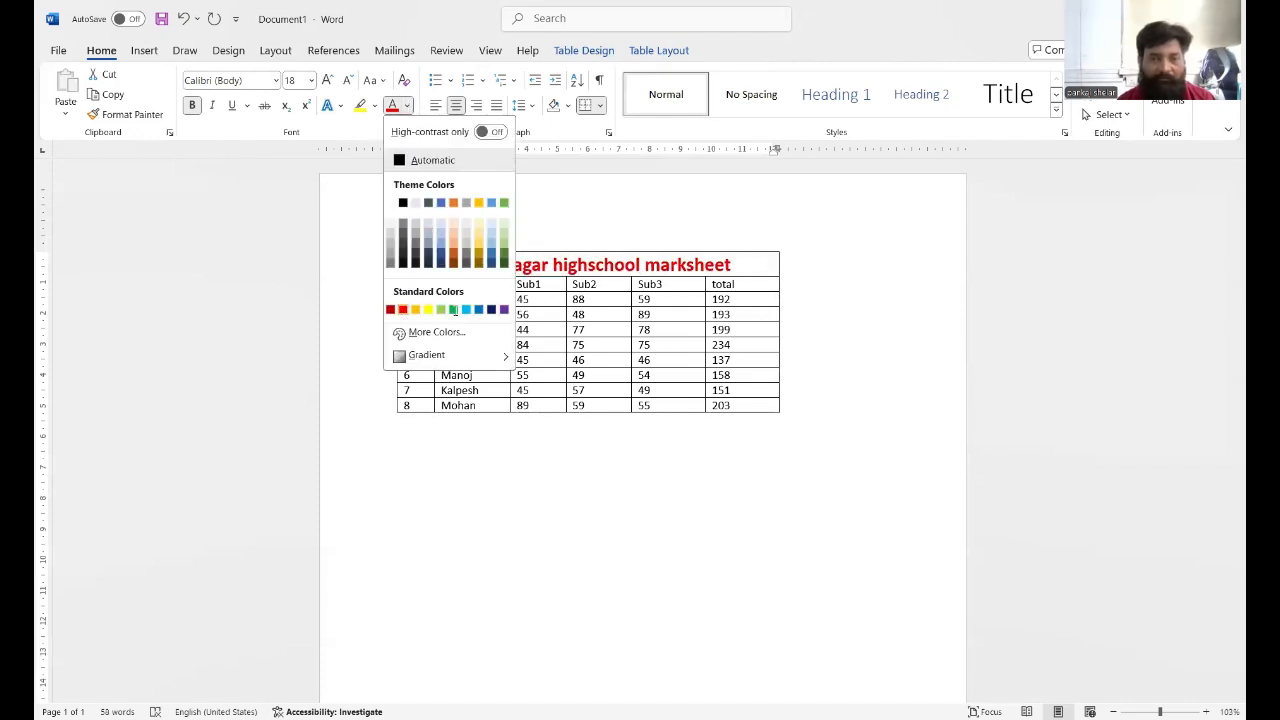
left_click(488, 303)
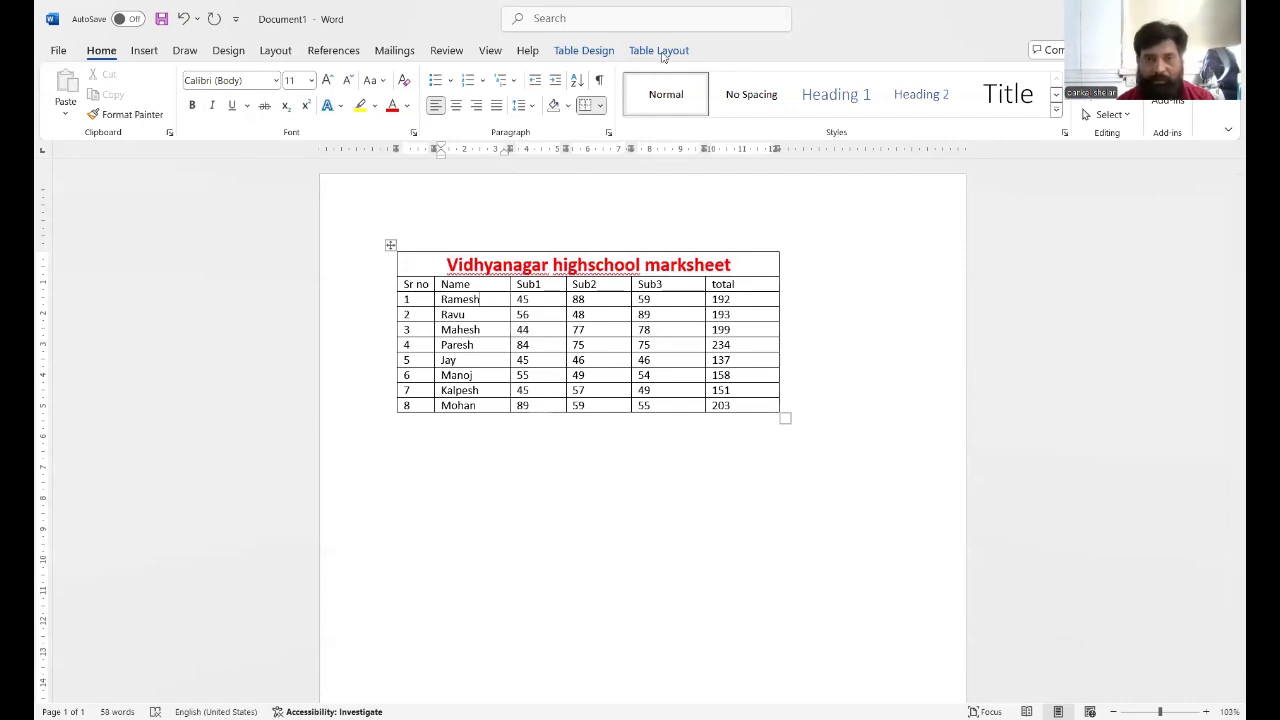
Step: Apply the Grid Tables style with a solid gold header row and light gold banded rows to the marksheet table
left_click(586, 52)
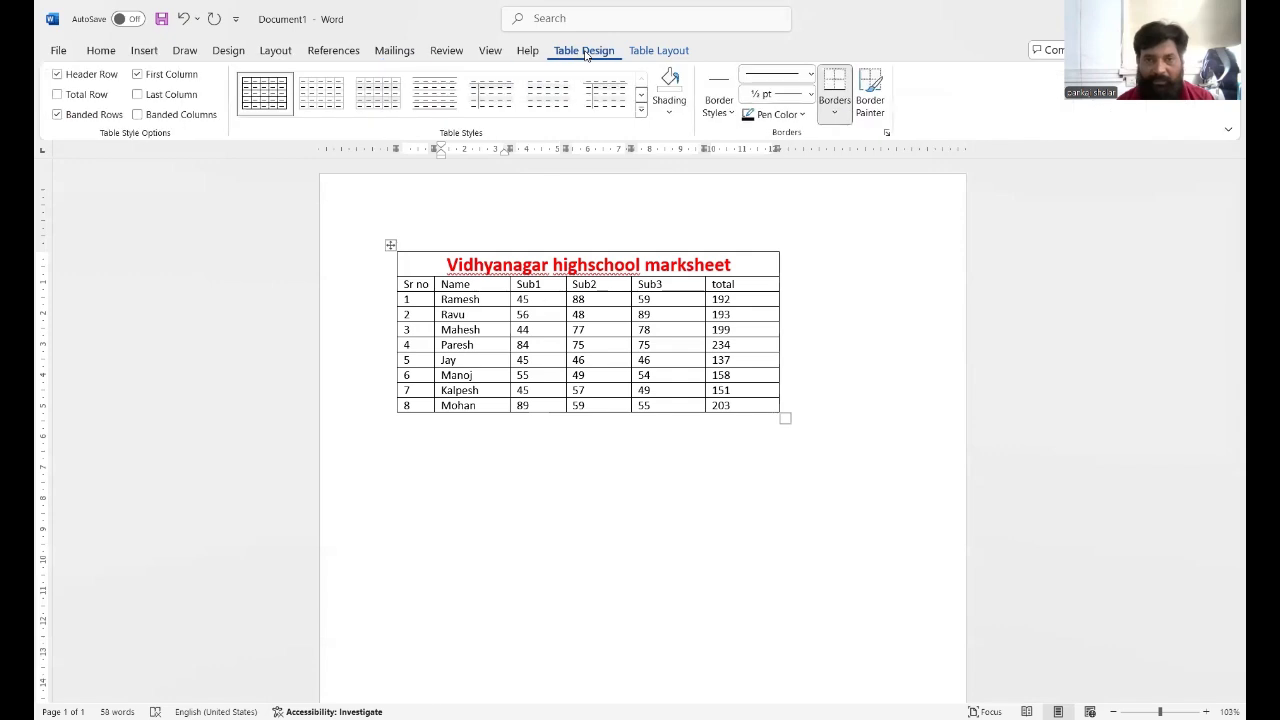
left_click(641, 118)
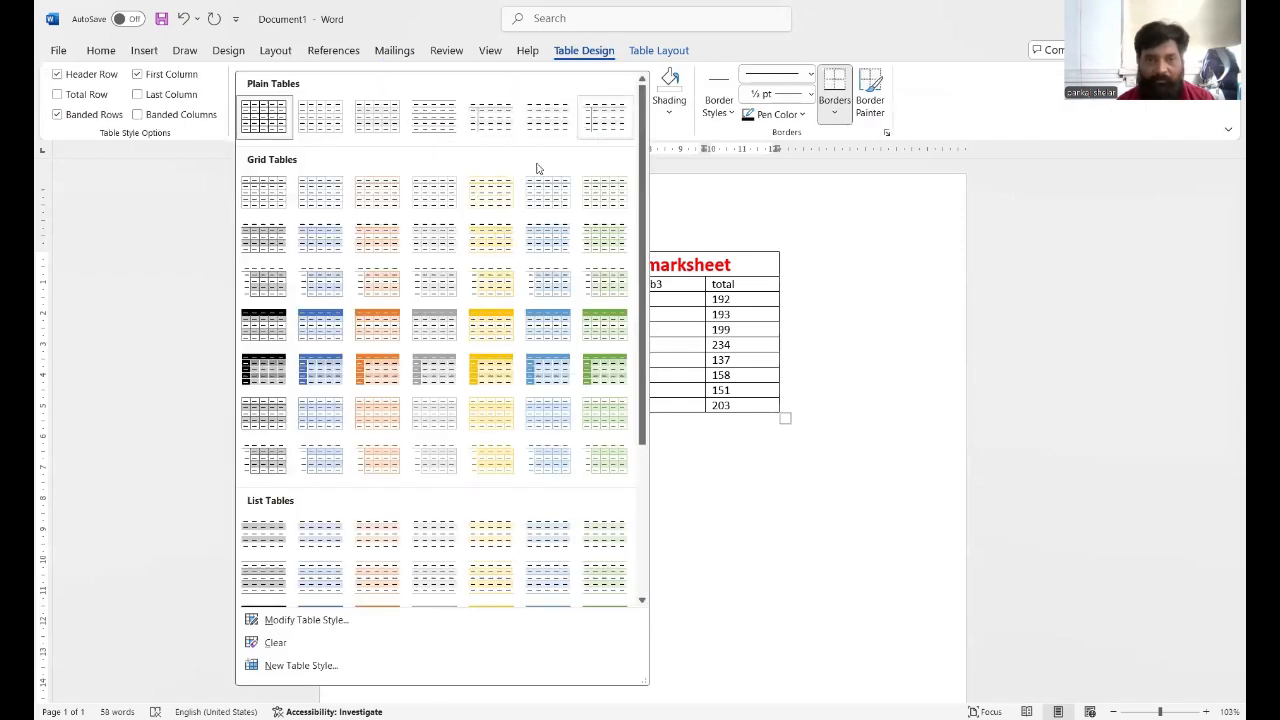
left_click(507, 340)
left_click(559, 340)
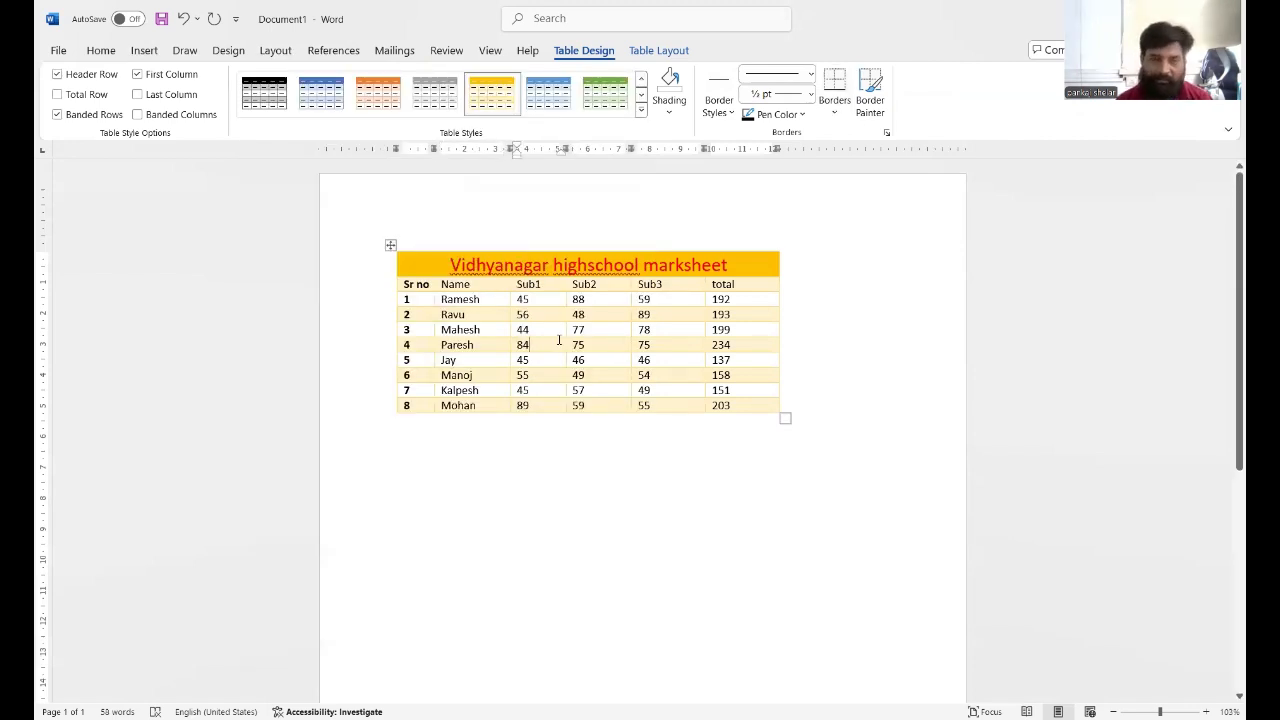